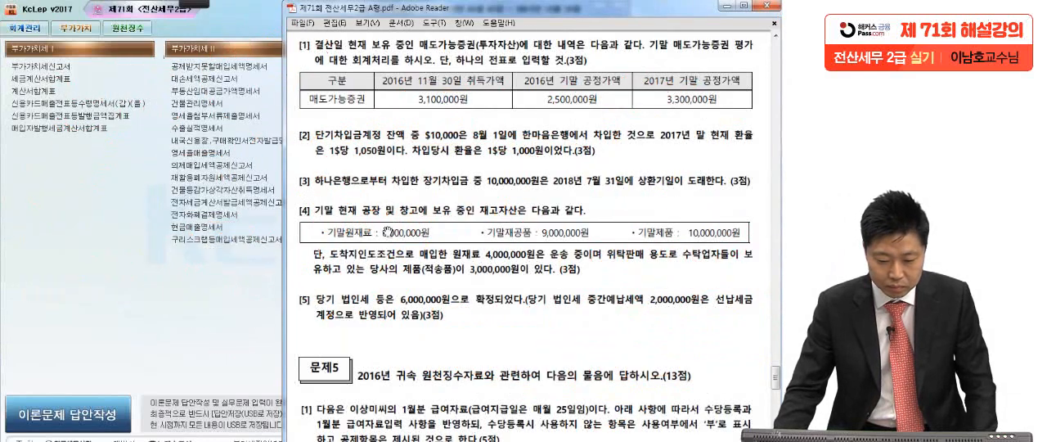
# Switch to KcLep and open general voucher entry (일반전표입력) for December 31, 2017.
pyautogui.click(204, 276)
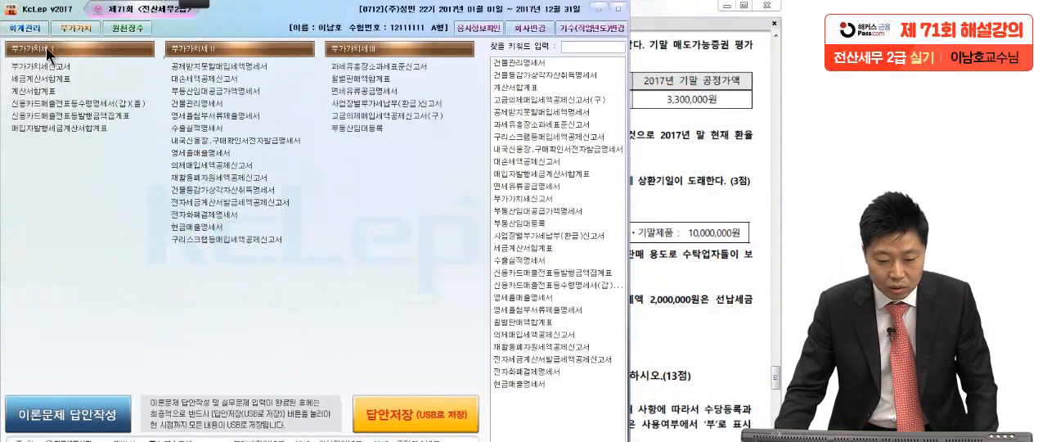
pyautogui.click(10, 28)
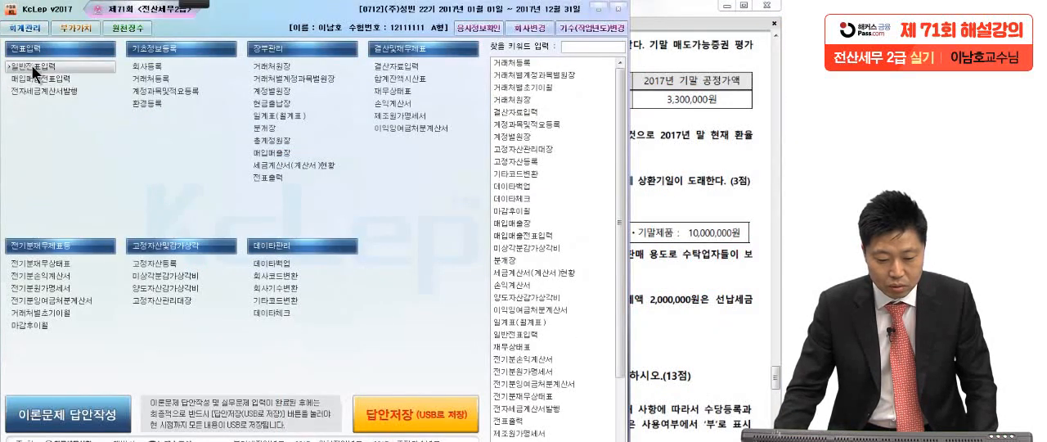
pyautogui.click(33, 65)
pyautogui.write('12')
pyautogui.press('Return')
pyautogui.write('31')
pyautogui.press('Return')
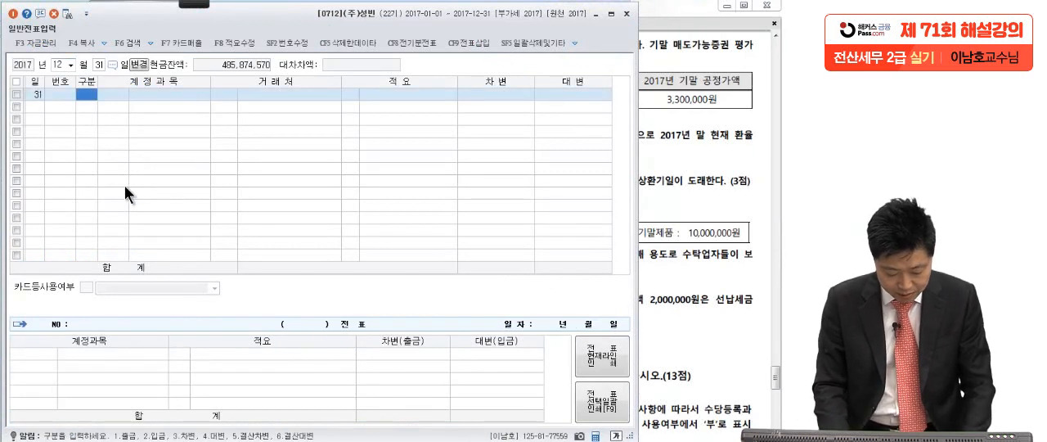
# Enter a debit line for account 0178 매도가능증권 with an amount of 800,000.
pyautogui.write('3')
pyautogui.press('Return')
pyautogui.write('매')
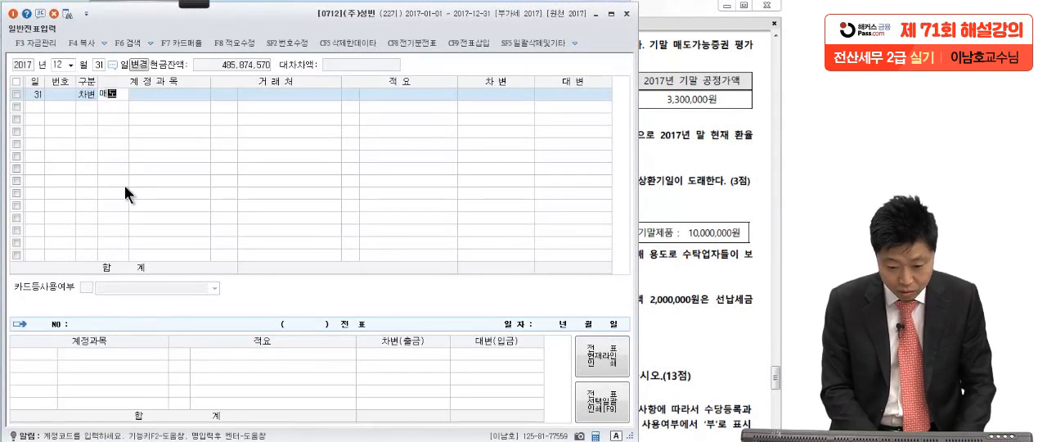
pyautogui.write('도')
pyautogui.press('Return')
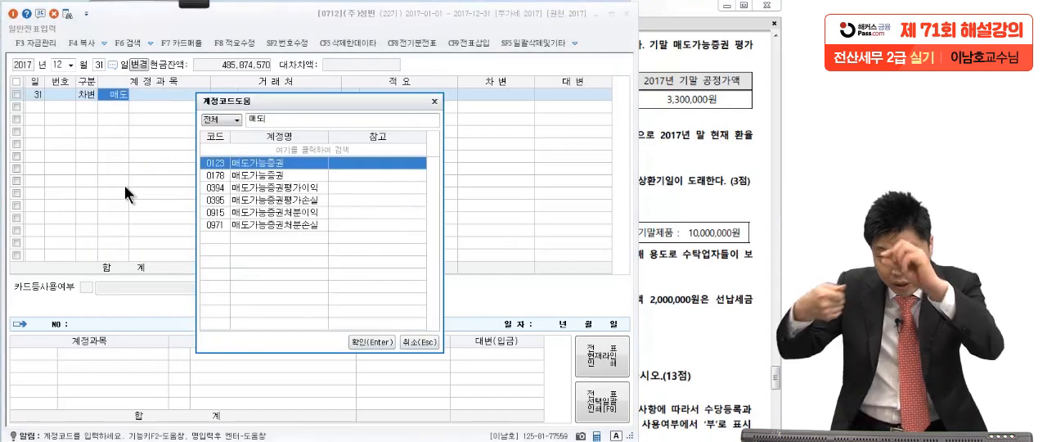
pyautogui.press('Down')
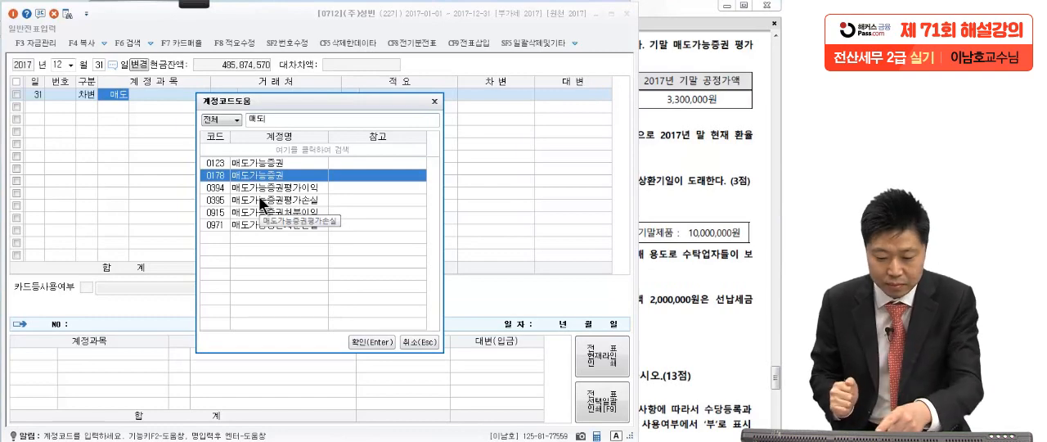
pyautogui.press('Return')
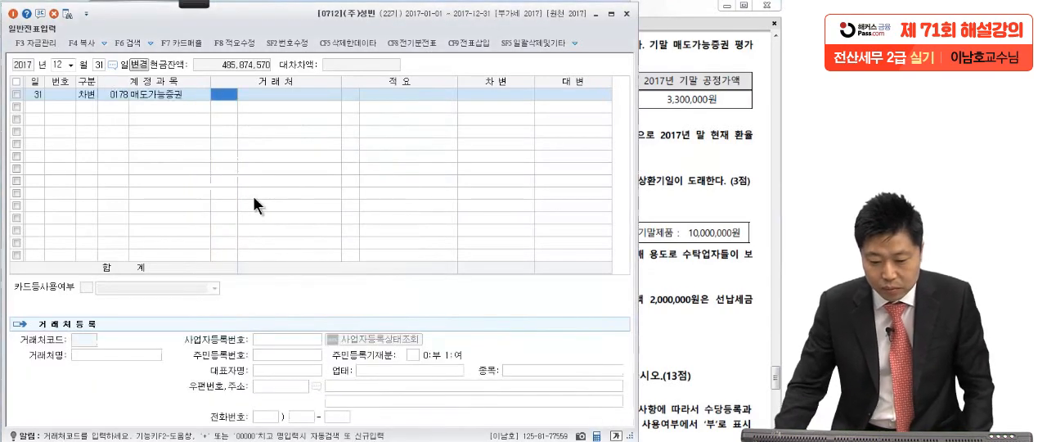
pyautogui.click(511, 95)
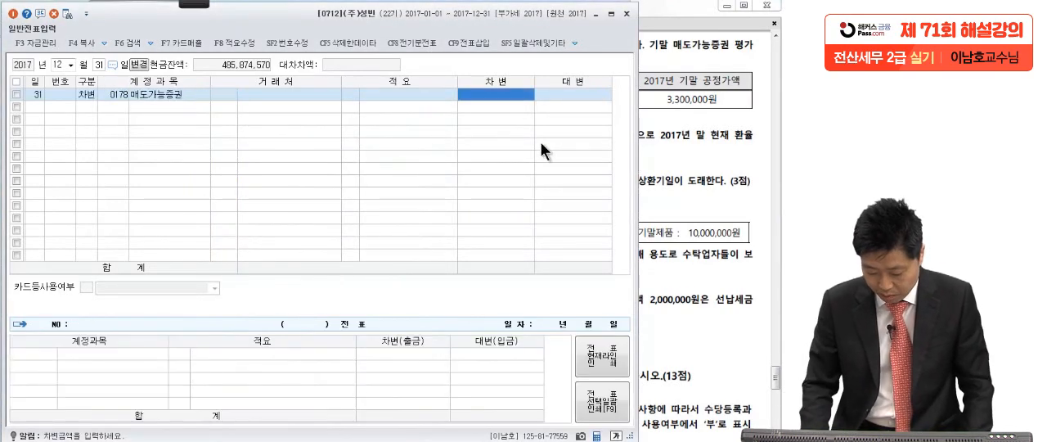
pyautogui.write('800,000')
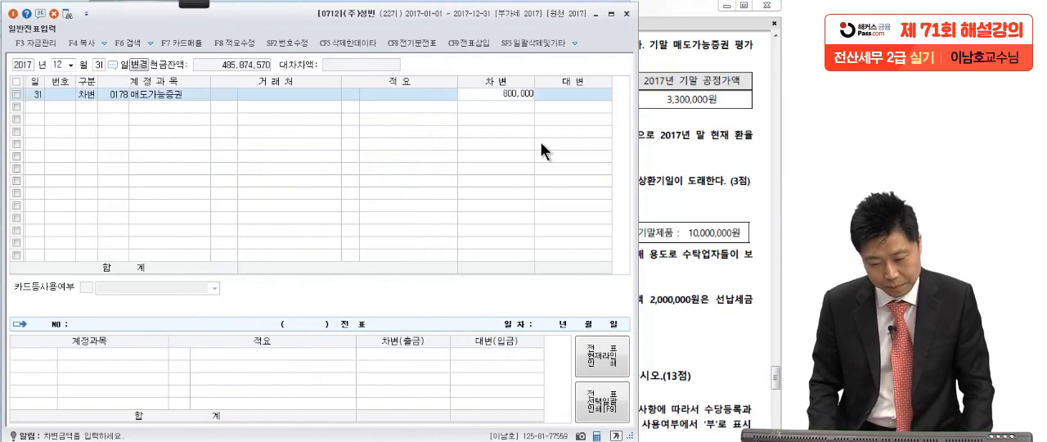
pyautogui.press('Return')
# Add a credit line for account 0395 매도가능증권평가손실 with an amount of 600,000.
pyautogui.write('4매도')
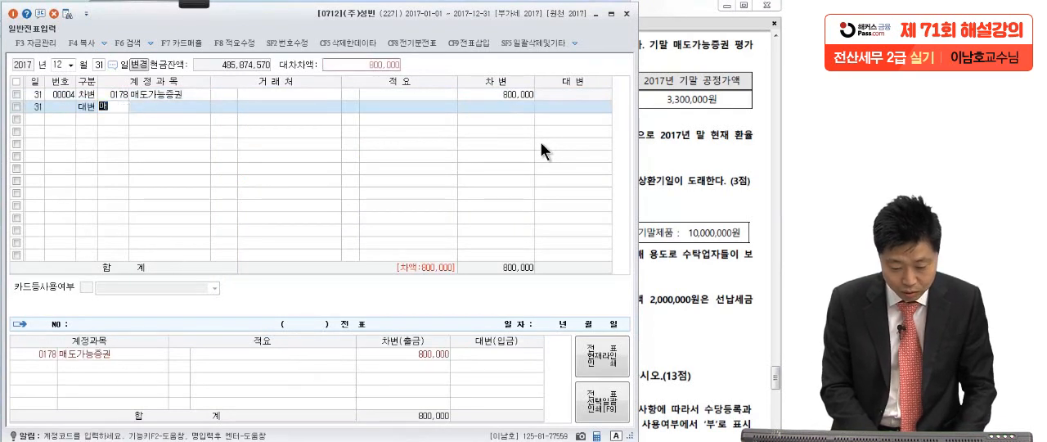
pyautogui.press('Return')
pyautogui.write('ㅣ')
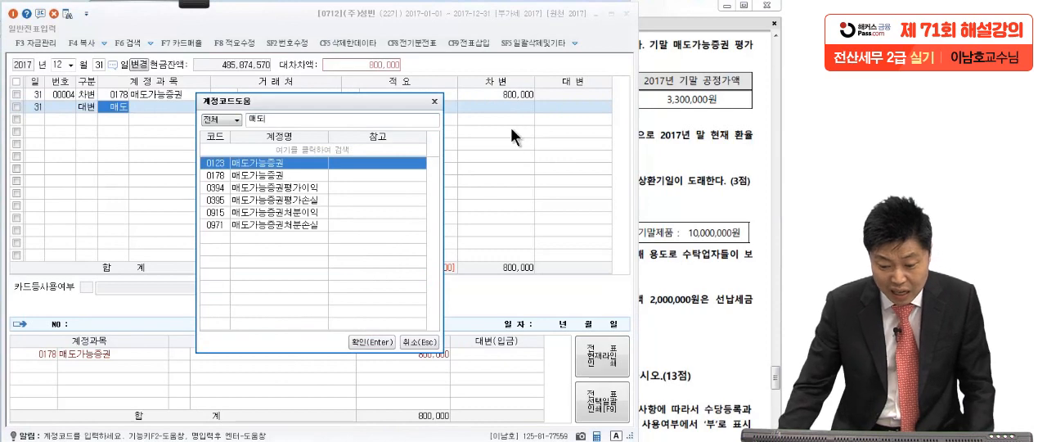
pyautogui.click(311, 200)
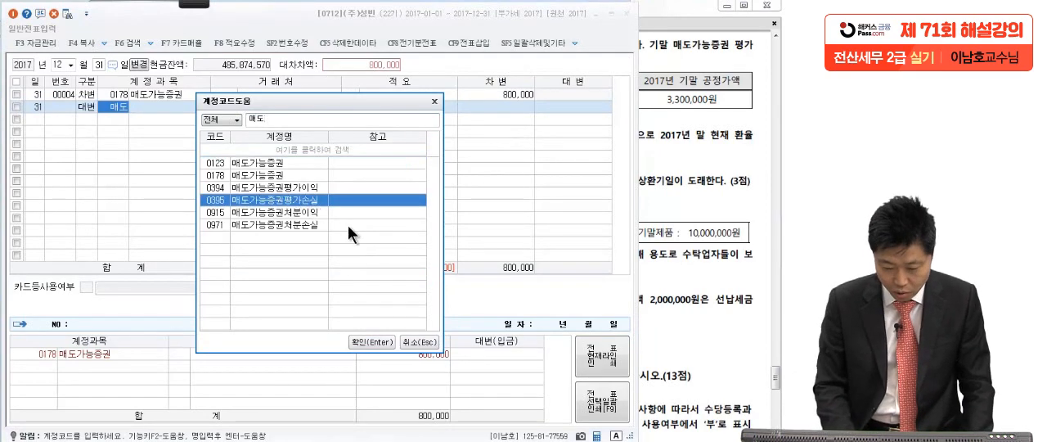
pyautogui.press('Return')
pyautogui.click(569, 103)
pyautogui.write('600,000')
pyautogui.press('Return')
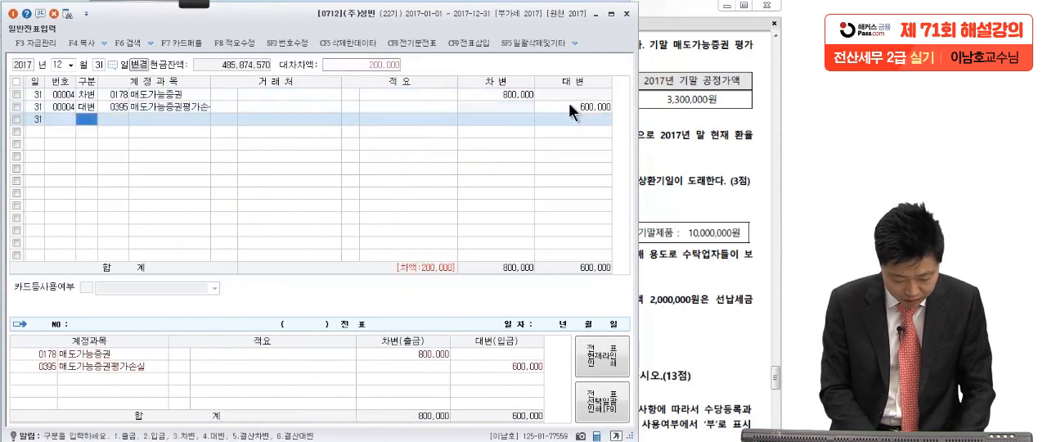
# Add a credit line for account 0394 매도가능증권평가이익 with the remaining 200,000.
pyautogui.write('4')
pyautogui.press('Return')
pyautogui.write('매도')
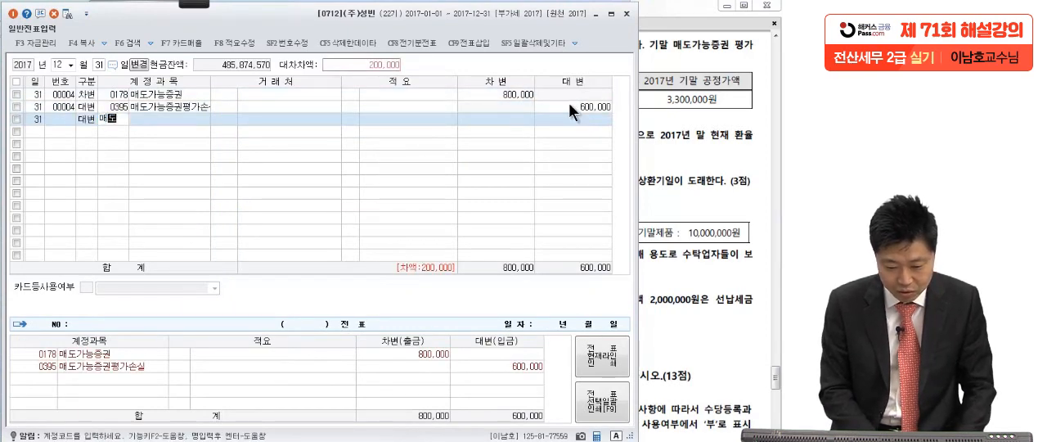
pyautogui.press('Return')
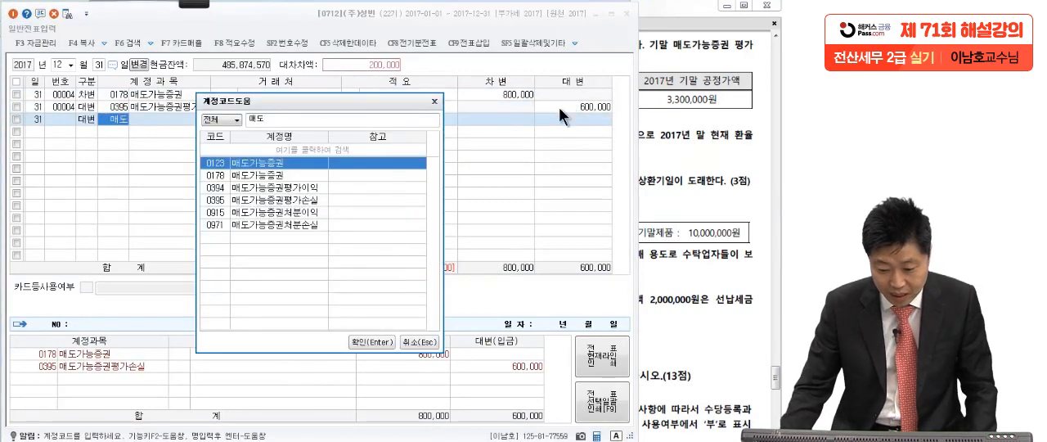
pyautogui.click(303, 190)
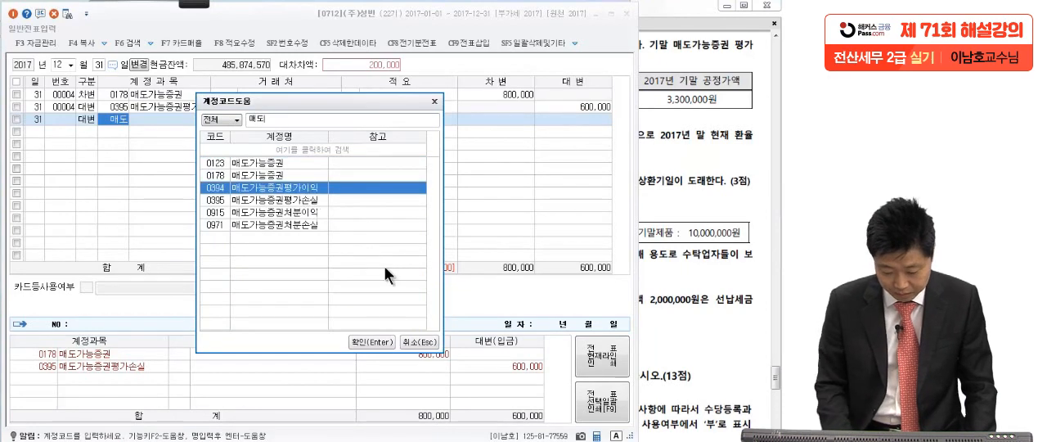
pyautogui.press('Return')
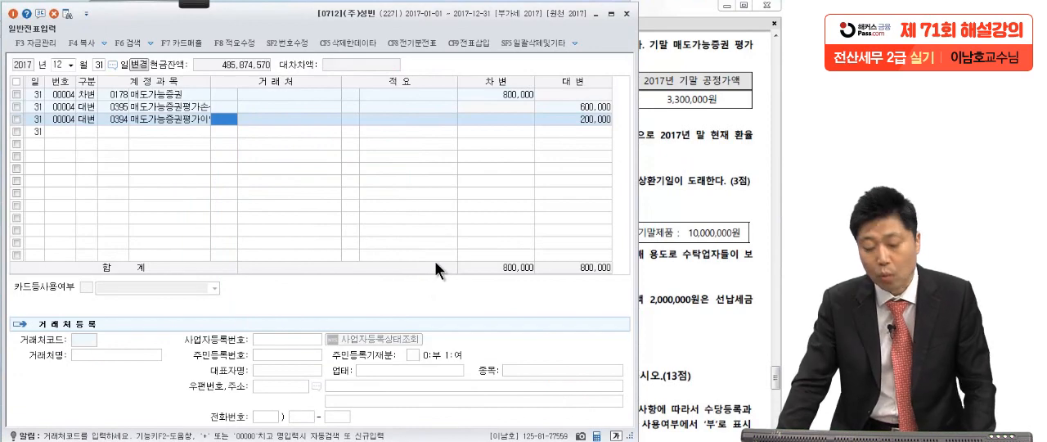
pyautogui.press('Return')
pyautogui.press('Return')
# Switch to the exam PDF in Adobe Reader, handwrite item [2]'s calculation $10,000 × (1,050 − 1,000) = +500,000 over the screen, and clear the ink.
pyautogui.click(670, 135)
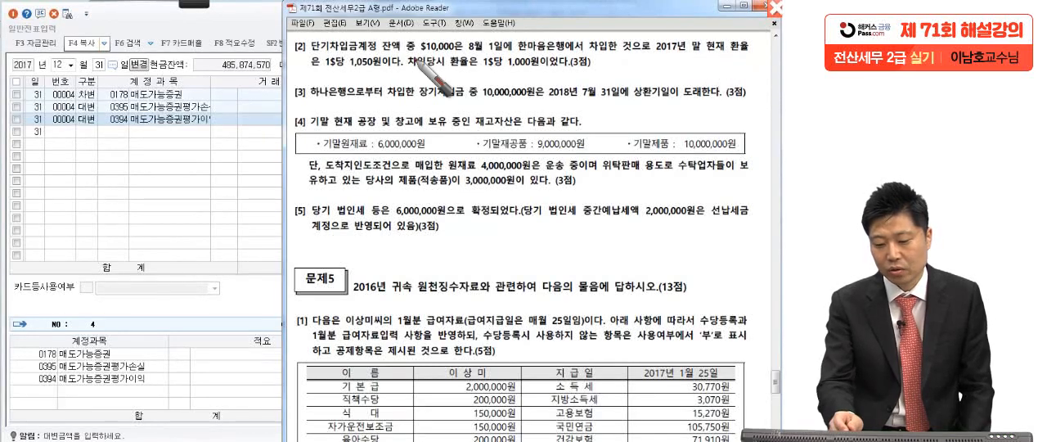
pyautogui.moveTo(405, 67); pyautogui.dragTo(399, 75)
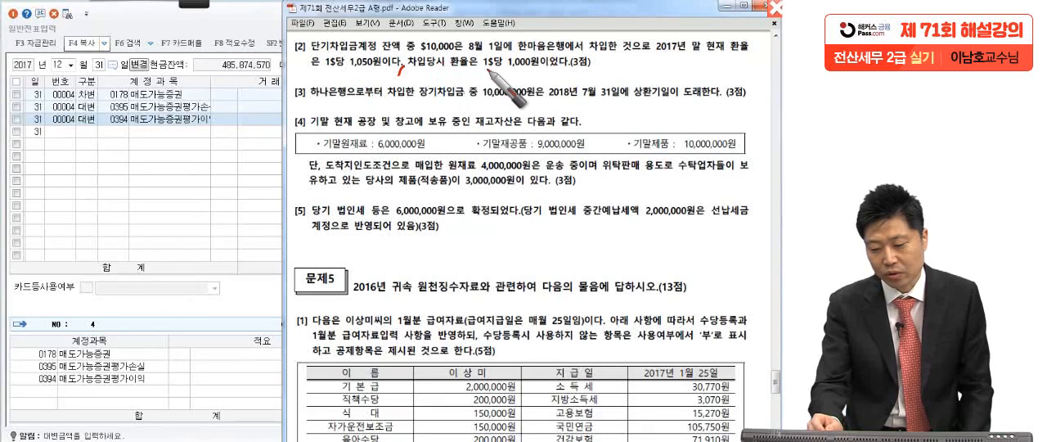
pyautogui.moveTo(609, 73); pyautogui.dragTo(616, 57)
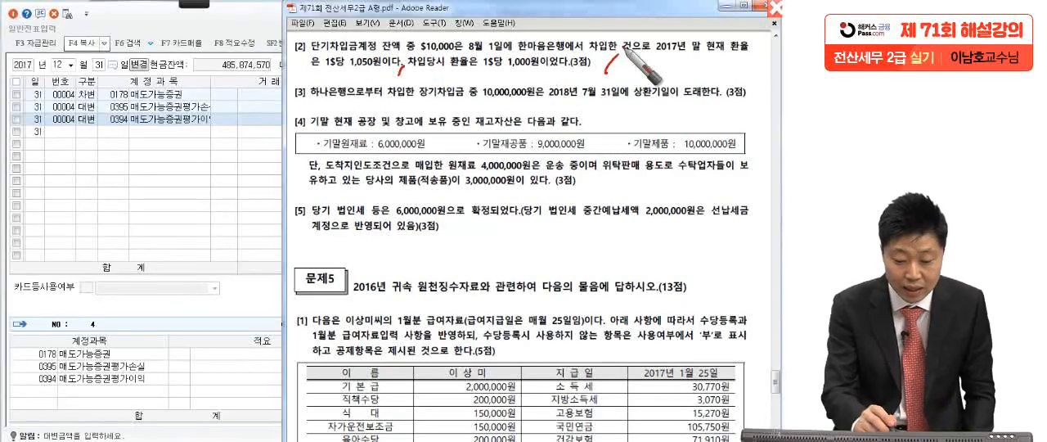
pyautogui.moveTo(139, 145)
pyautogui.mouseDown()
pyautogui.moveTo(111, 157)
pyautogui.moveTo(123, 173)
pyautogui.moveTo(249, 167)
pyautogui.moveTo(241, 175)
pyautogui.mouseUp()
pyautogui.moveTo(304, 124); pyautogui.dragTo(295, 196)
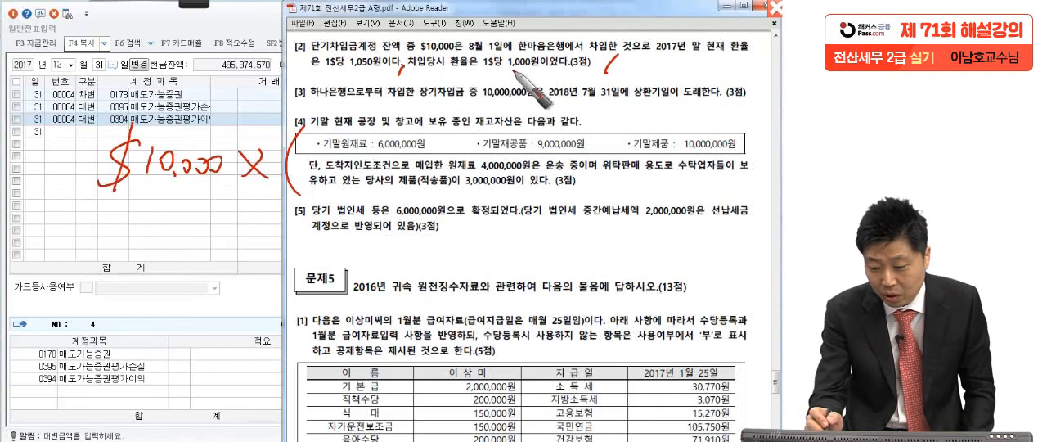
pyautogui.moveTo(354, 157)
pyautogui.mouseDown()
pyautogui.moveTo(336, 161)
pyautogui.moveTo(425, 142)
pyautogui.moveTo(530, 147)
pyautogui.mouseUp()
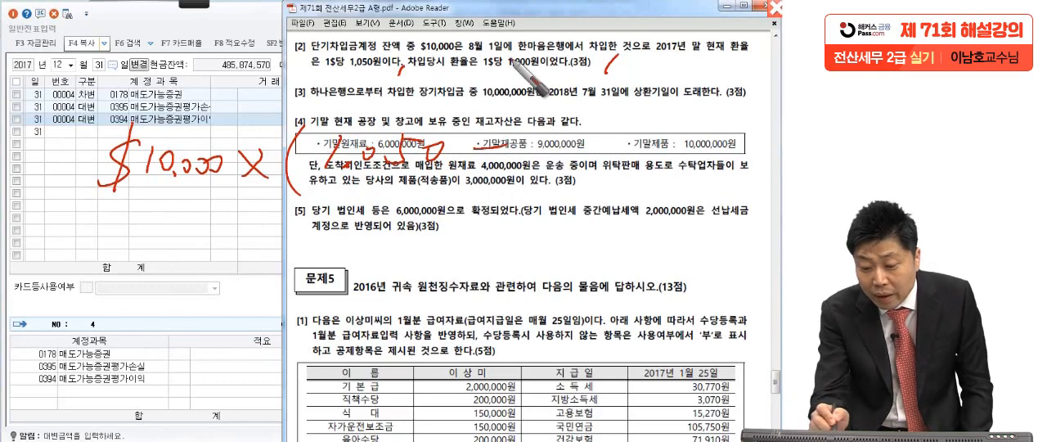
pyautogui.moveTo(542, 144)
pyautogui.mouseDown()
pyautogui.moveTo(552, 164)
pyautogui.moveTo(610, 151)
pyautogui.moveTo(610, 195)
pyautogui.mouseUp()
pyautogui.moveTo(164, 239)
pyautogui.mouseDown()
pyautogui.moveTo(209, 240)
pyautogui.moveTo(223, 254)
pyautogui.moveTo(290, 244)
pyautogui.mouseUp()
pyautogui.moveTo(280, 229)
pyautogui.mouseDown()
pyautogui.moveTo(279, 264)
pyautogui.moveTo(260, 278)
pyautogui.moveTo(567, 262)
pyautogui.mouseUp()
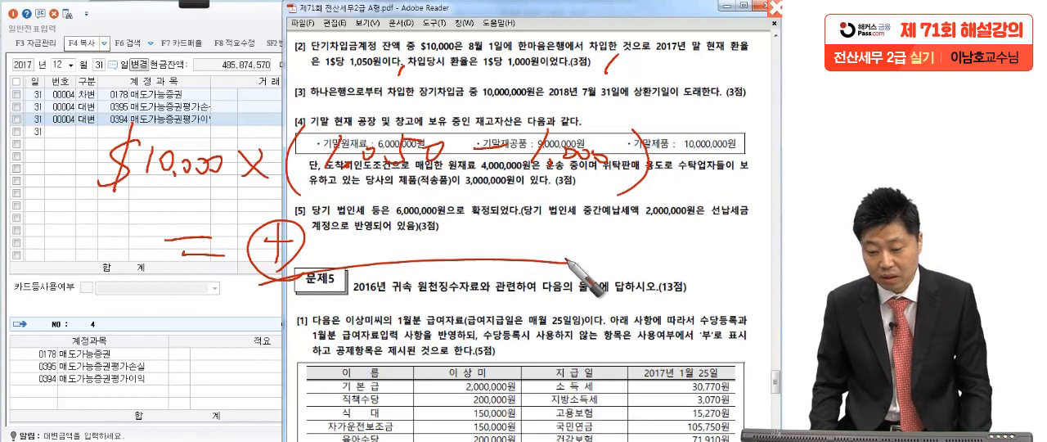
pyautogui.moveTo(335, 282)
pyautogui.mouseDown()
pyautogui.moveTo(340, 205)
pyautogui.moveTo(550, 264)
pyautogui.mouseUp()
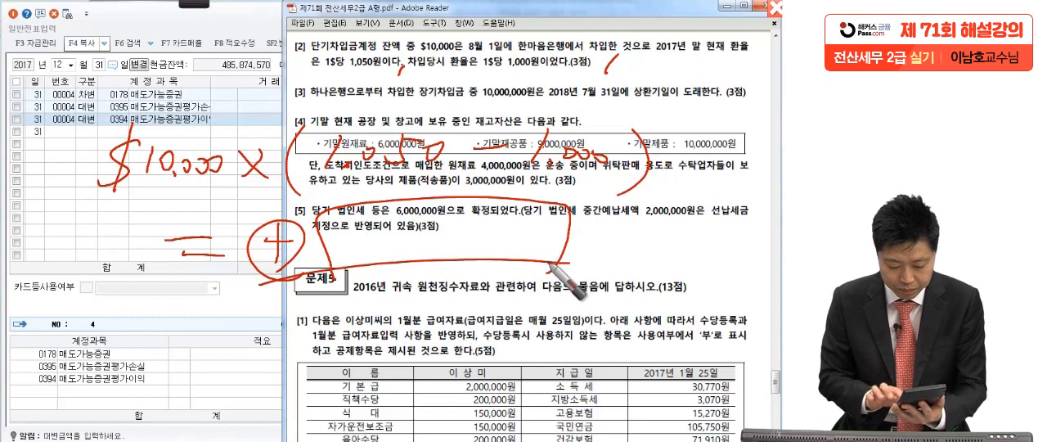
pyautogui.moveTo(397, 220)
pyautogui.mouseDown()
pyautogui.moveTo(413, 239)
pyautogui.moveTo(435, 242)
pyautogui.moveTo(535, 233)
pyautogui.mouseUp()
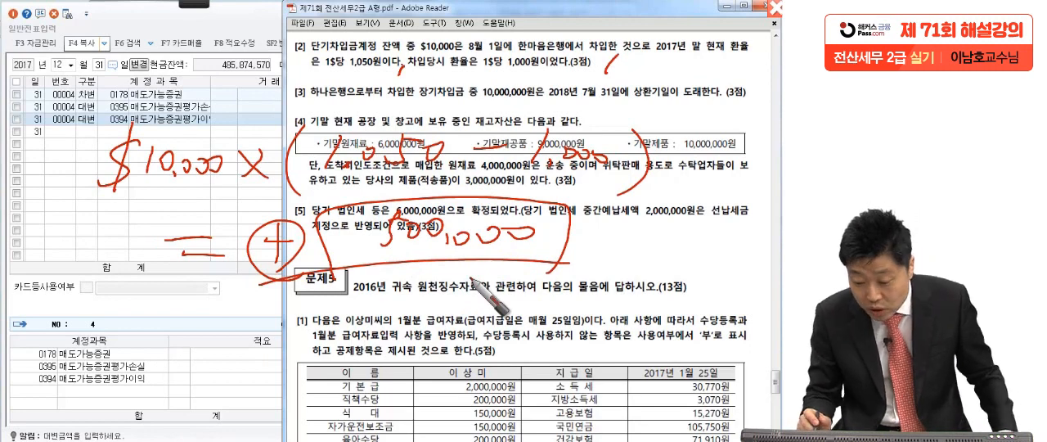
pyautogui.moveTo(472, 277); pyautogui.dragTo(643, 237)
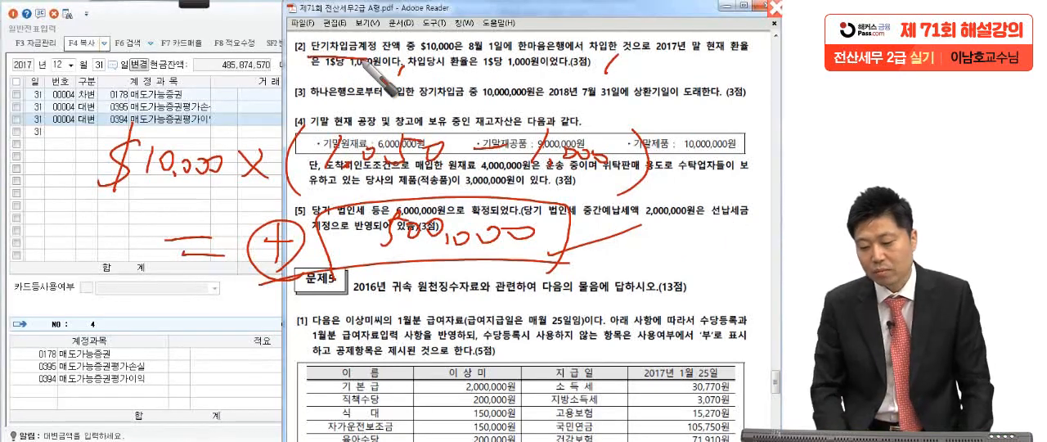
pyautogui.press('Escape')
# Return to the KcLep voucher and enter a debit line for account 0955 외화환산손실 with an amount of 500,000.
pyautogui.click(158, 176)
pyautogui.click(90, 133)
pyautogui.write('3')
pyautogui.press('Return')
pyautogui.write('외화환')
pyautogui.press('Return')
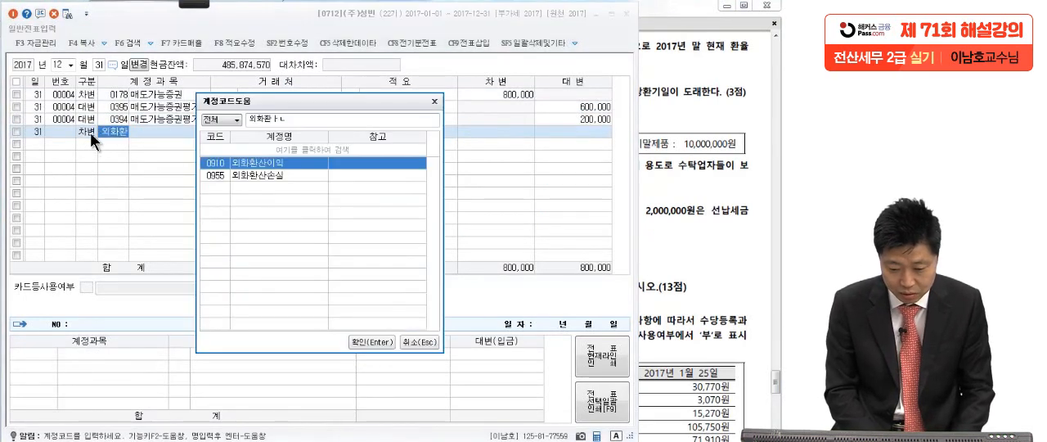
pyautogui.write('산손')
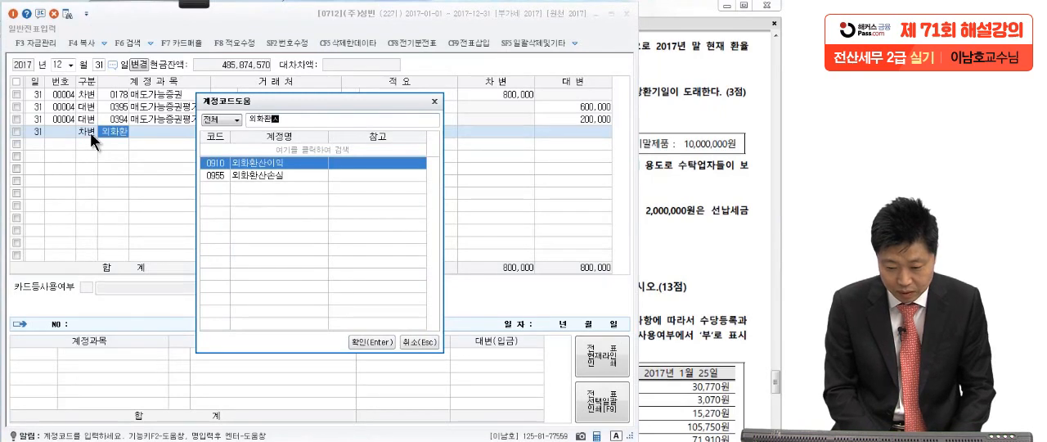
pyautogui.press('Return')
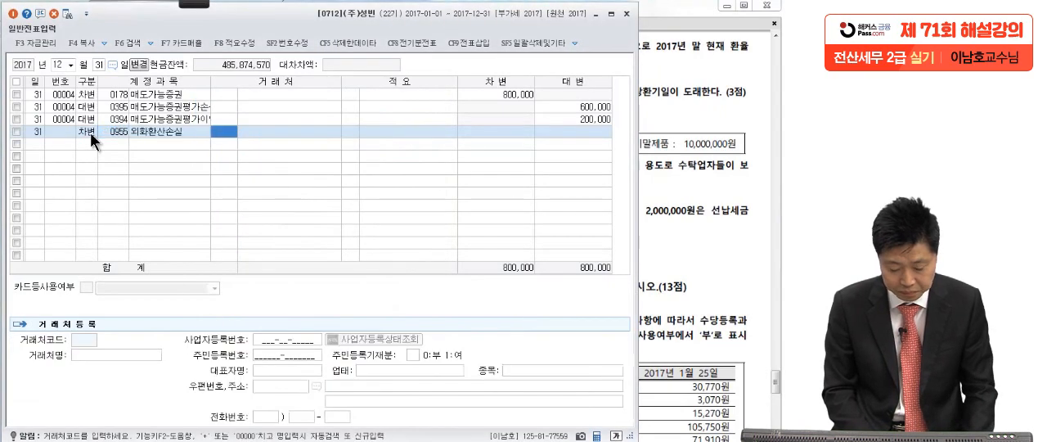
pyautogui.press('Return')
pyautogui.press('Return')
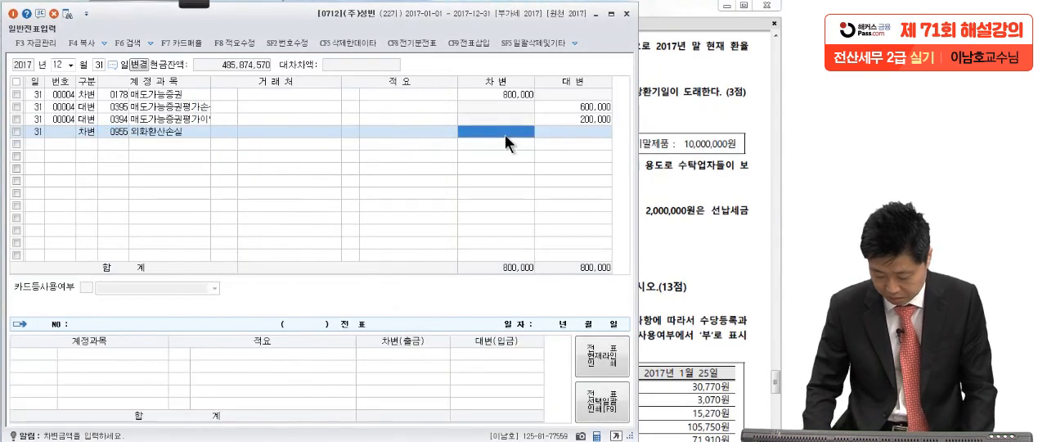
pyautogui.write('500000')
pyautogui.press('Return')
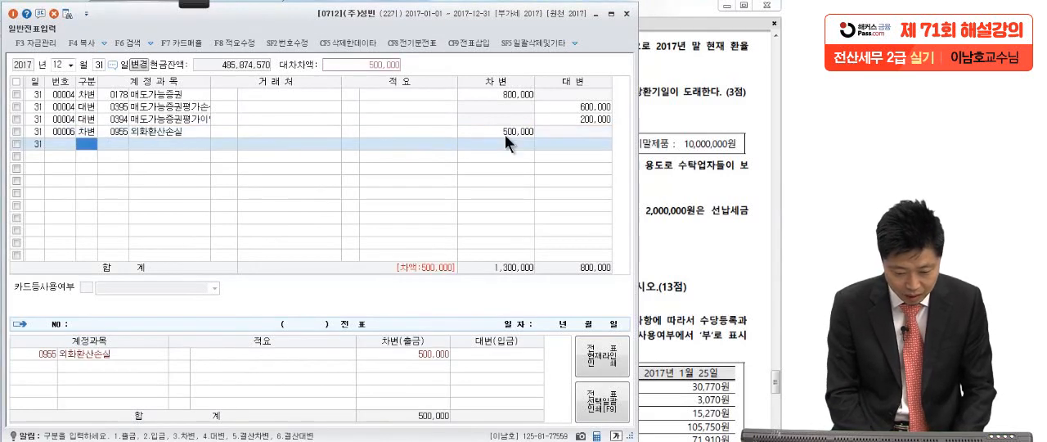
# Add a credit line to the December 31 voucher for account 0260 단기차입금.
pyautogui.write('4')
pyautogui.press('Return')
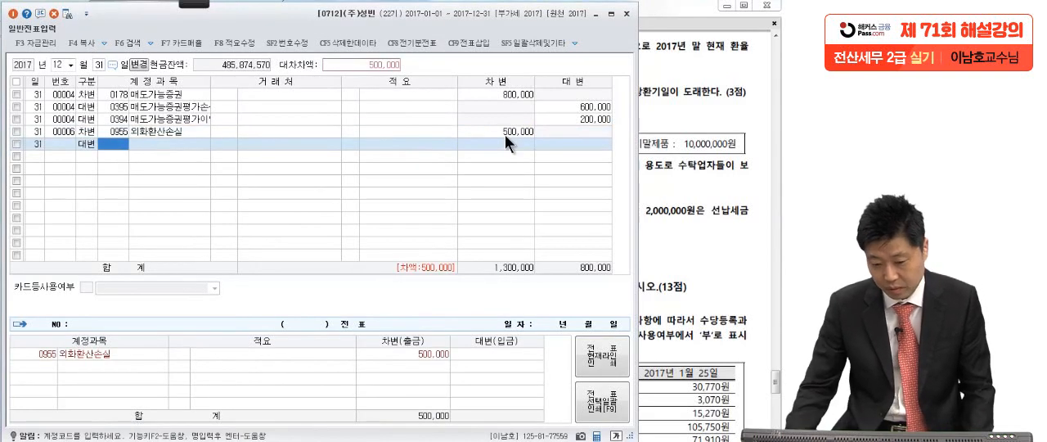
pyautogui.click(671, 96)
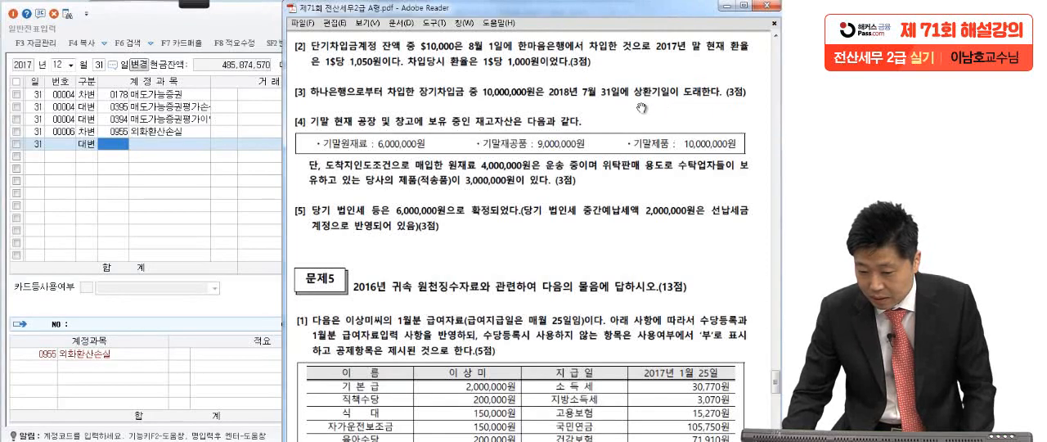
pyautogui.click(113, 150)
pyautogui.write('다')
pyautogui.write('기')
pyautogui.press('Return')
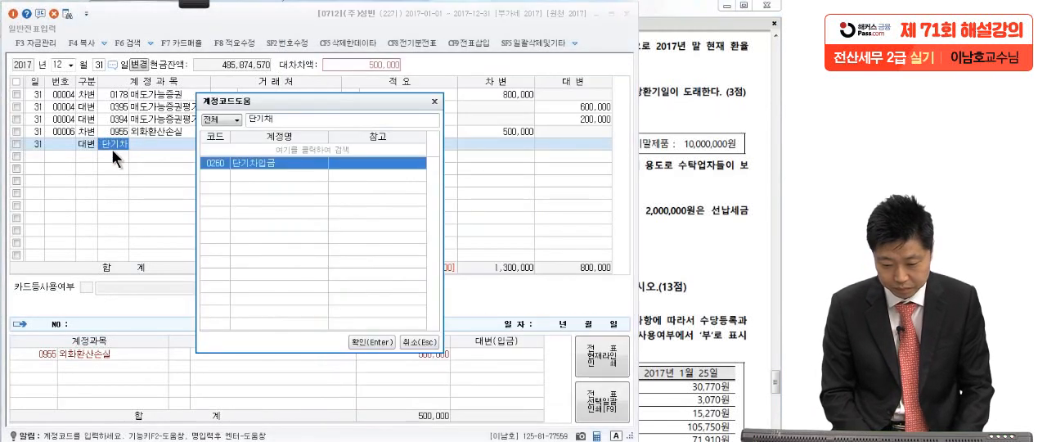
pyautogui.press('Return')
# Assign counterparty 98003 한마음은행 to the 단기차입금 credit line, with an amount of 500,000.
pyautogui.hotkey('alt', 'Tab')
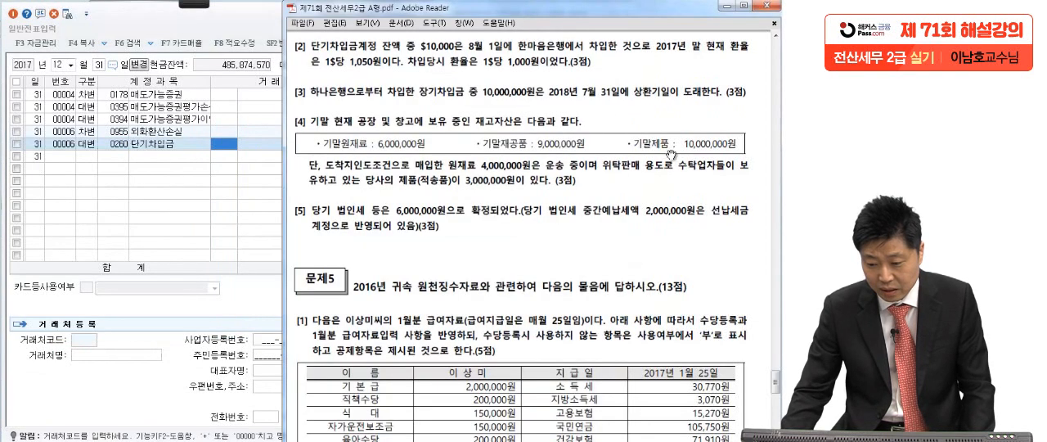
pyautogui.hotkey('alt', 'Tab')
pyautogui.write('현금')
pyautogui.press('Return')
pyautogui.press('Return')
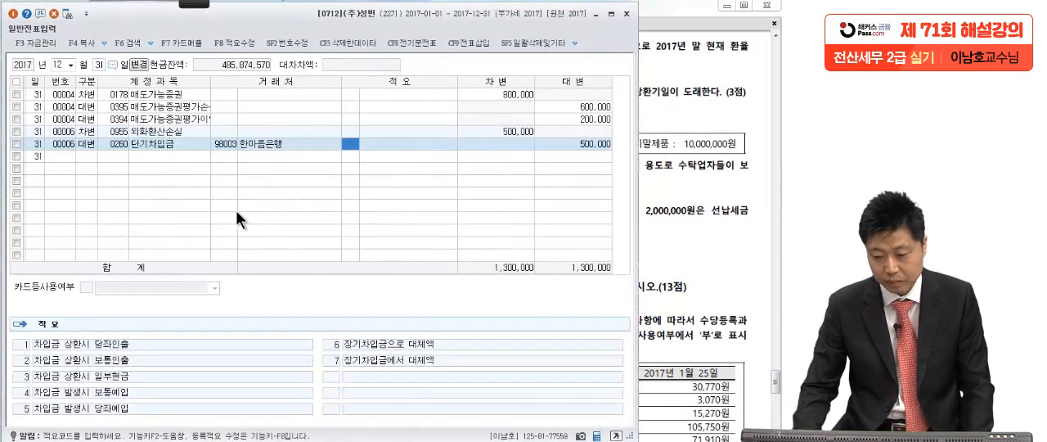
pyautogui.click(597, 140)
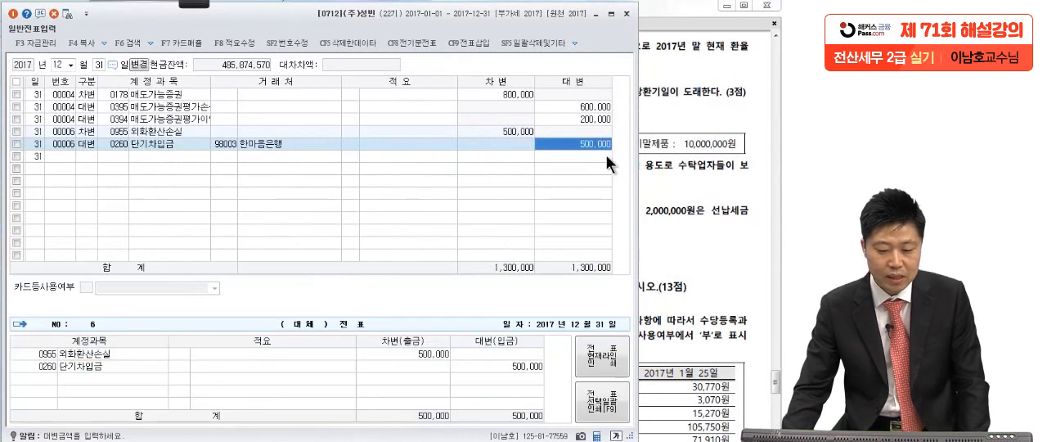
# Switch to the exam PDF in Adobe Reader, mark item [3]'s long-term borrowing and maturity details in red ink, and clear the ink.
pyautogui.click(726, 173)
pyautogui.scroll(-2, 709, 224)
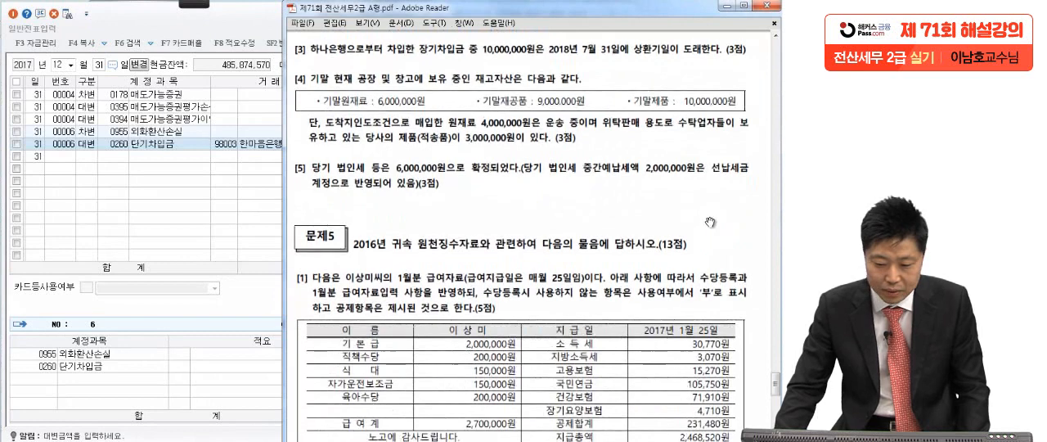
pyautogui.click(201, 3)
pyautogui.click(18, 15)
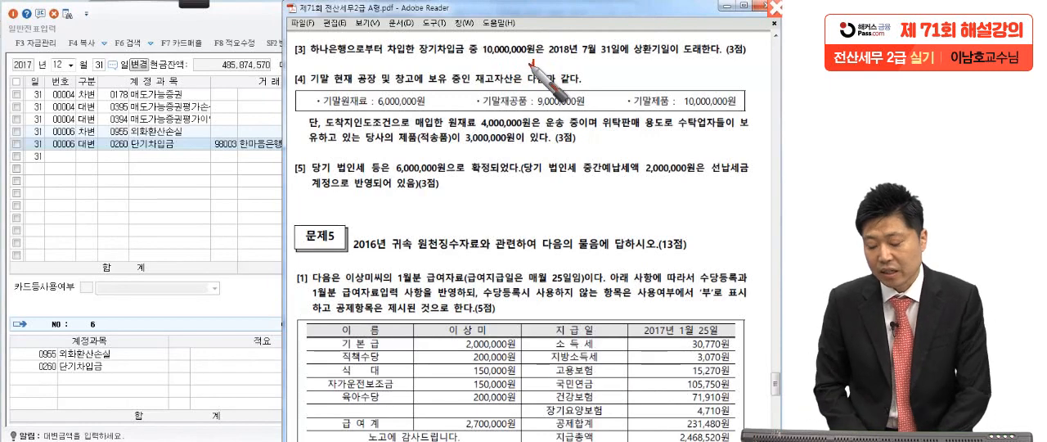
pyautogui.click(638, 57)
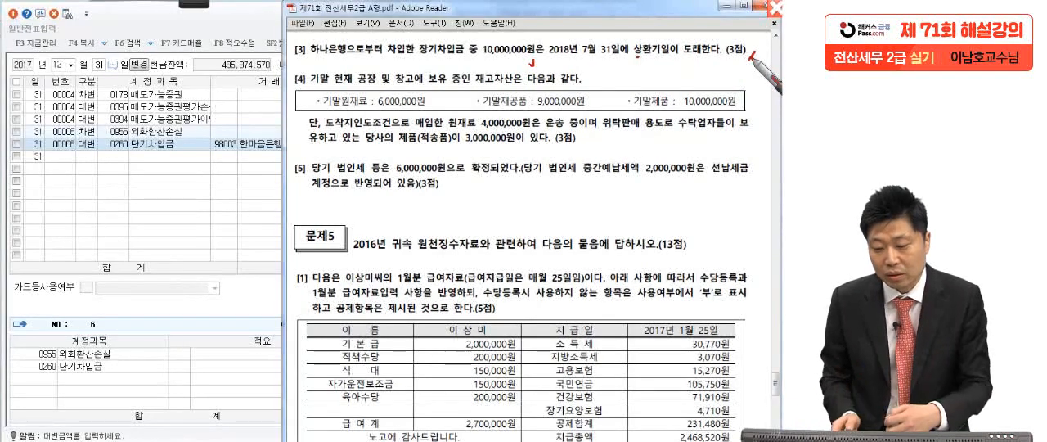
pyautogui.moveTo(466, 66); pyautogui.dragTo(378, 63)
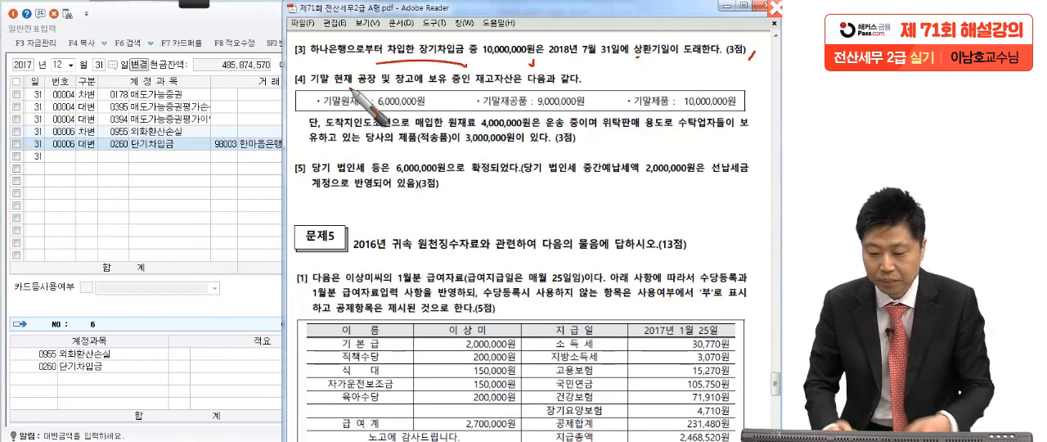
pyautogui.press('Escape')
# Return to the KcLep voucher and add a debit line for account 0293 장기차입금 with counterparty 98001 하나은행.
pyautogui.click(146, 213)
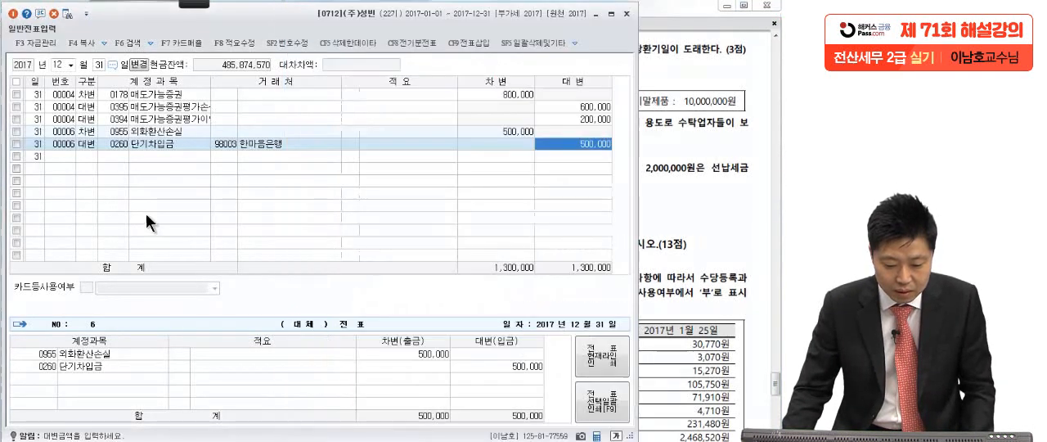
pyautogui.click(89, 155)
pyautogui.write('3장기')
pyautogui.press('Return')
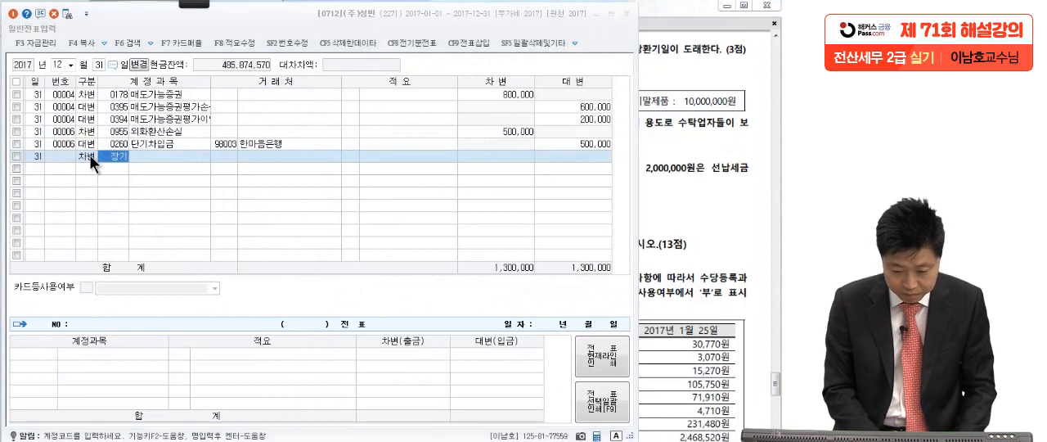
pyautogui.press('Escape')
pyautogui.press('Return')
pyautogui.write('하나')
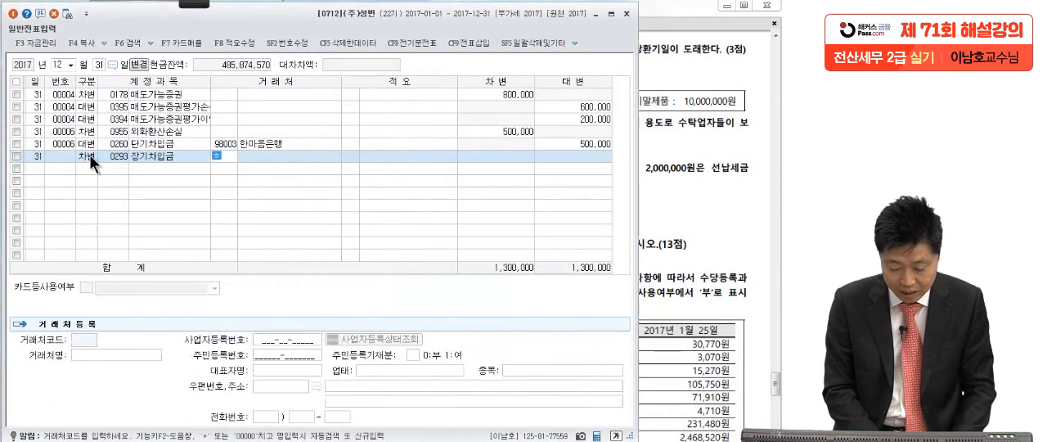
pyautogui.press('Return')
pyautogui.write('은')
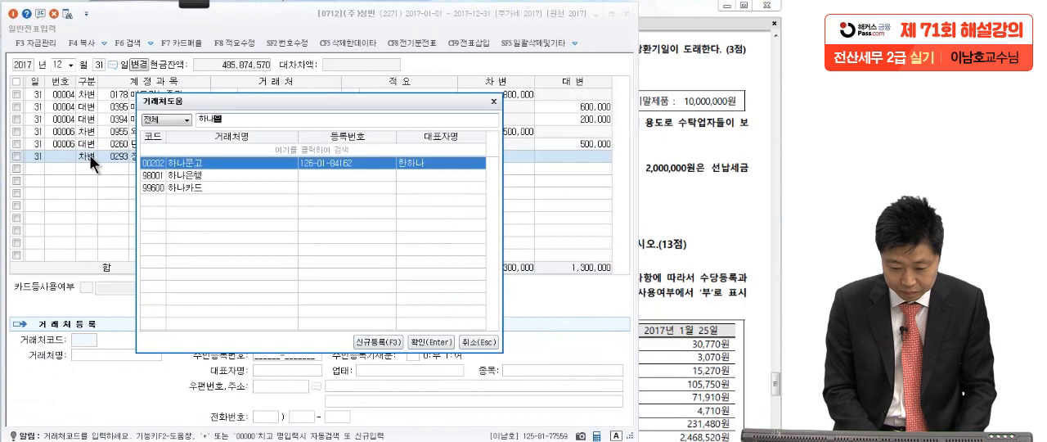
pyautogui.press('Return')
pyautogui.press('Return')
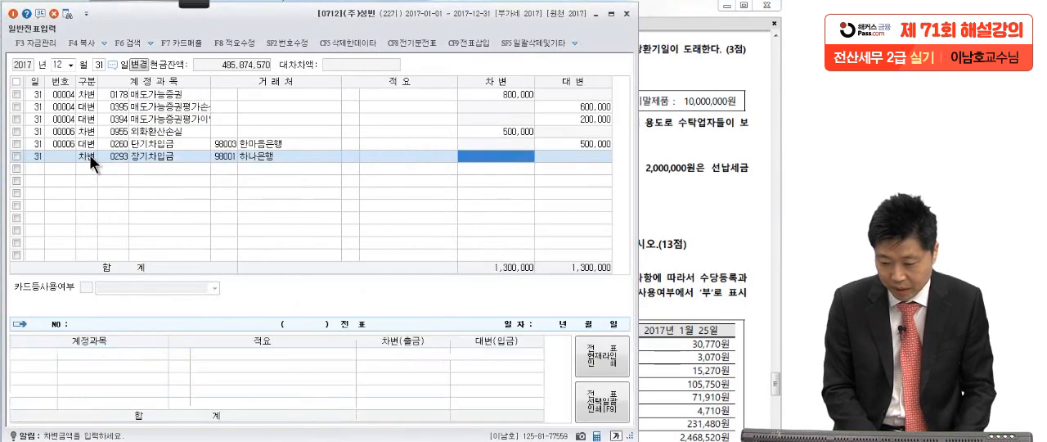
# Check item [3]'s amount in the exam PDF and enter 10,000,000 as the 장기차입금 debit amount in KcLep.
pyautogui.click(739, 127)
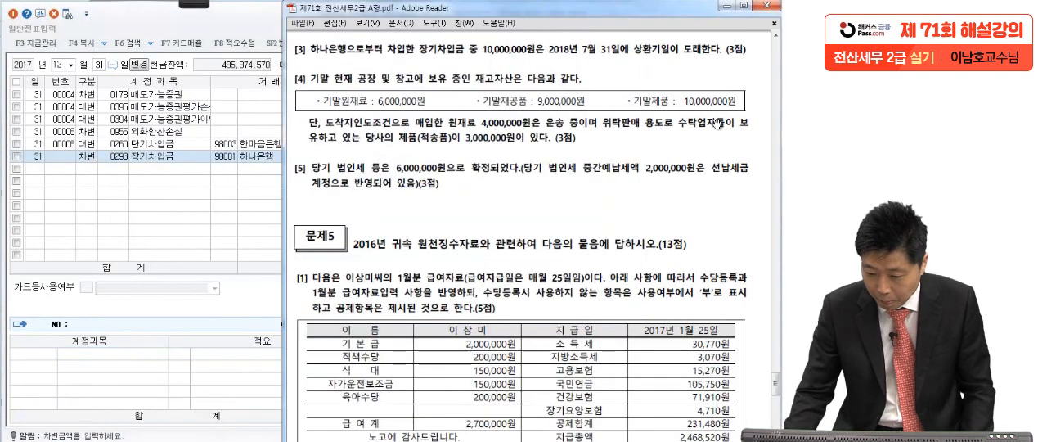
pyautogui.click(235, 197)
pyautogui.write('1')
pyautogui.write('00000')
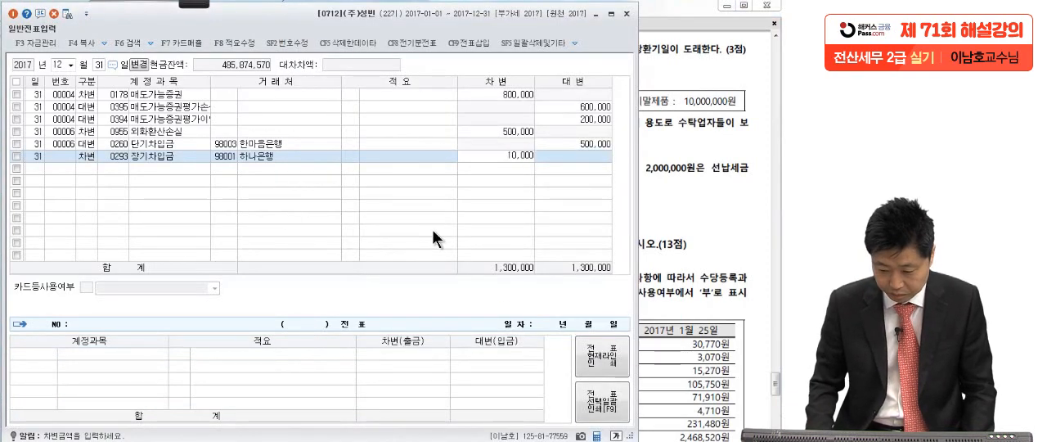
pyautogui.press('Return')
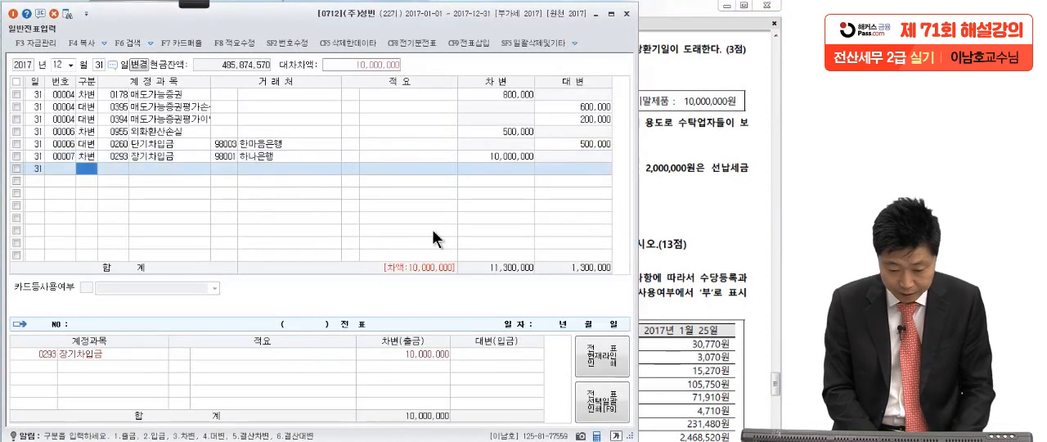
# Add a credit line for account 0264 유동성장기부채 with counterparty 98001 하나은행 and an amount of 10,000,000.
pyautogui.write('4')
pyautogui.write('유동성')
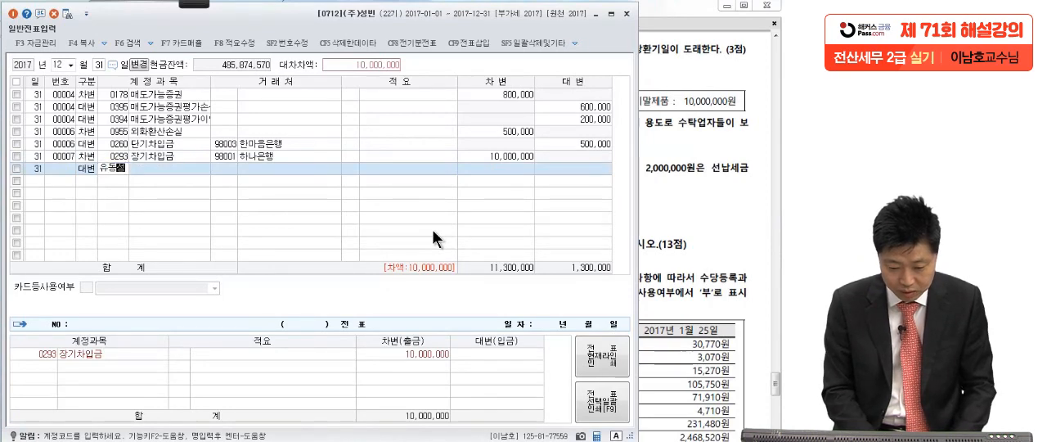
pyautogui.press('Return')
pyautogui.press('Return')
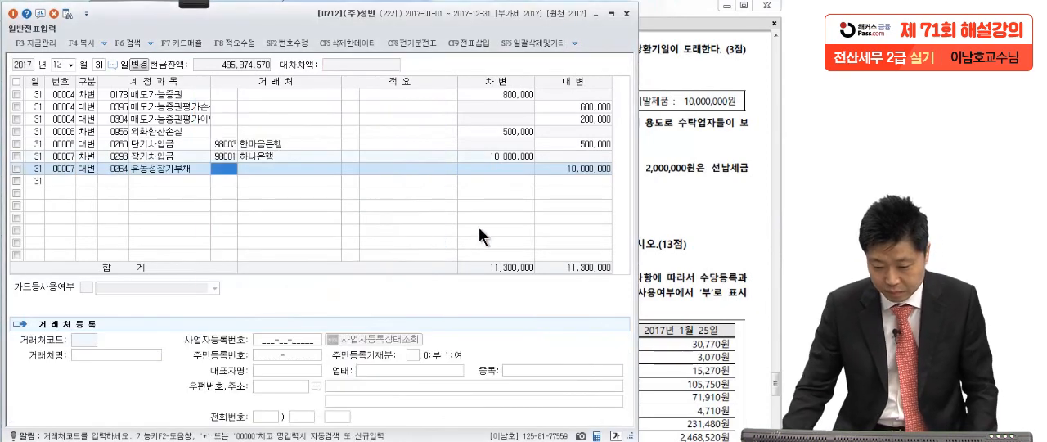
pyautogui.write('하나은')
pyautogui.press('Return')
pyautogui.press('Return')
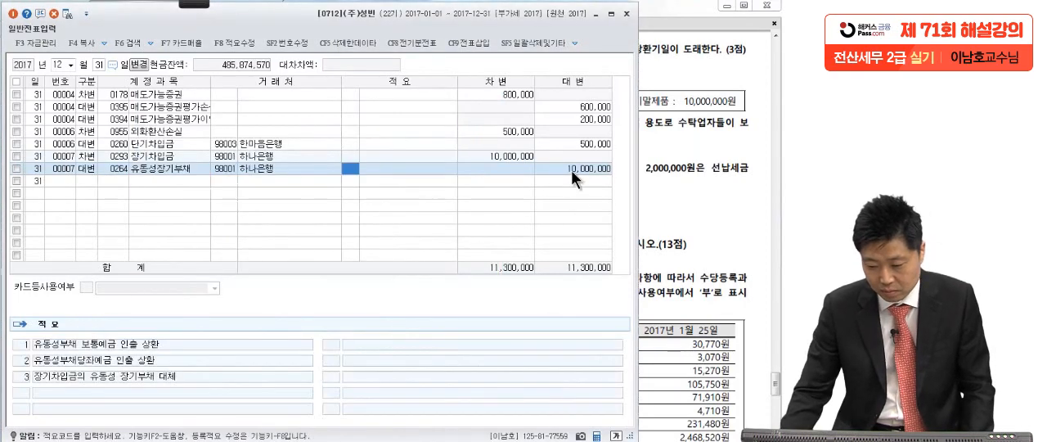
pyautogui.press('Return')
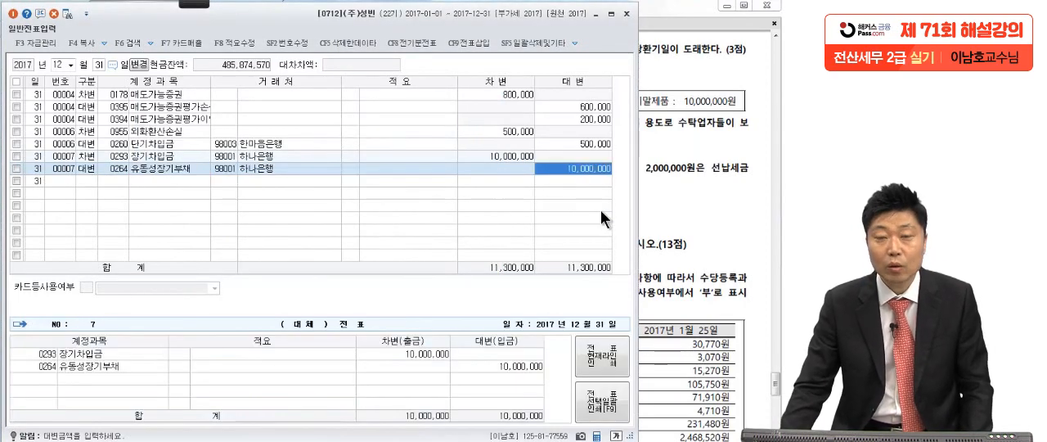
# Switch to the exam PDF and mark item [4]'s year-end inventory amounts and the 4,000,000 raw materials in transit in red ink.
pyautogui.click(716, 275)
pyautogui.scroll(-1, 695, 323)
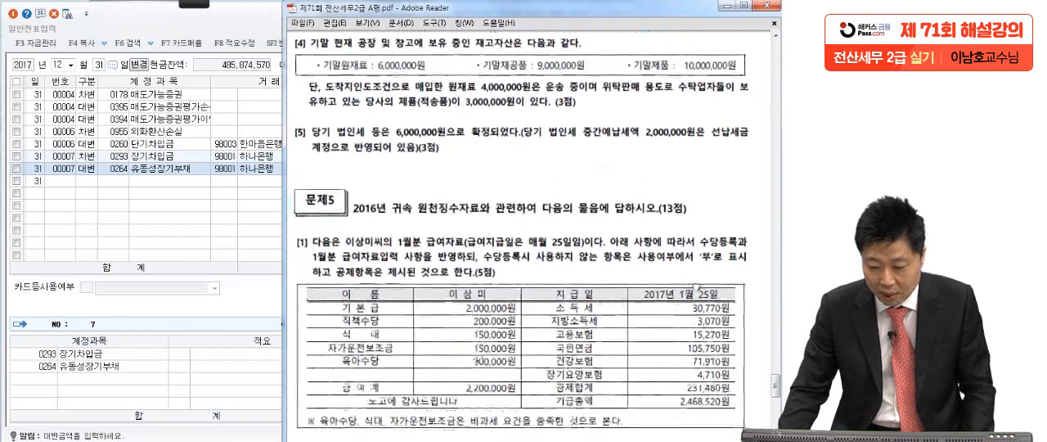
pyautogui.click(193, 4)
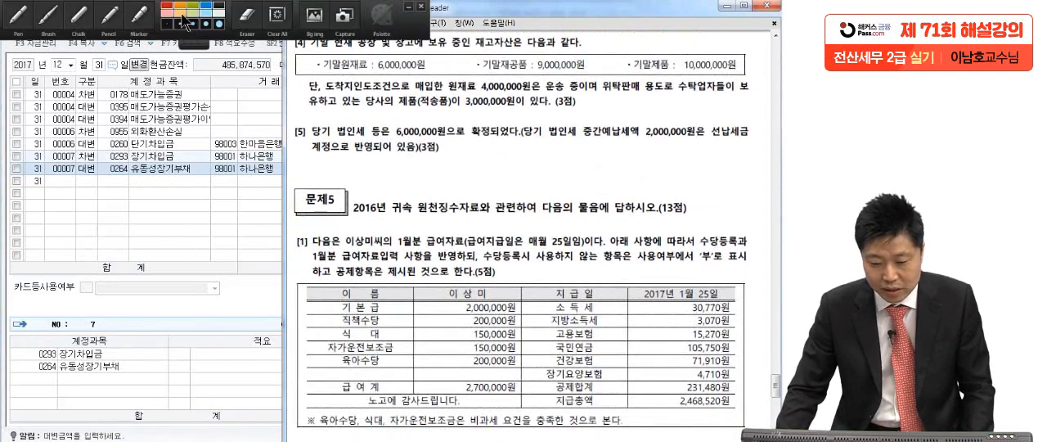
pyautogui.click(18, 17)
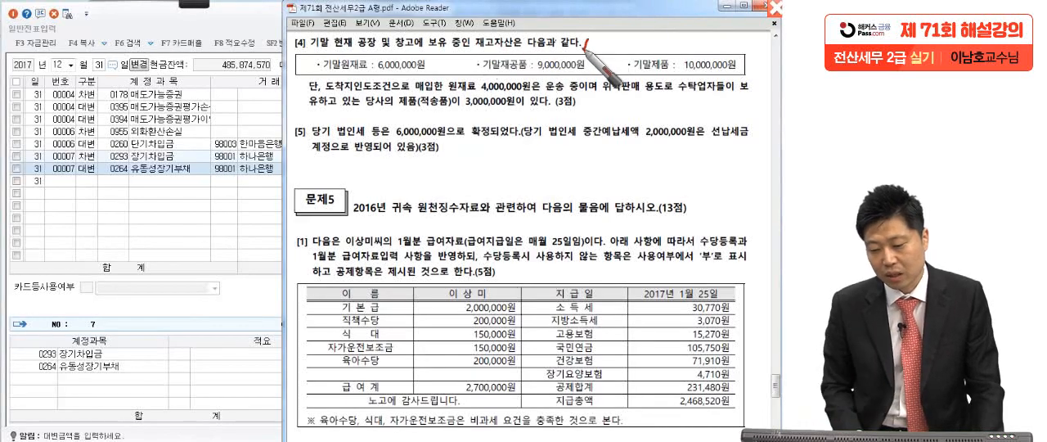
pyautogui.moveTo(406, 84); pyautogui.dragTo(433, 77)
pyautogui.moveTo(600, 82); pyautogui.dragTo(622, 79)
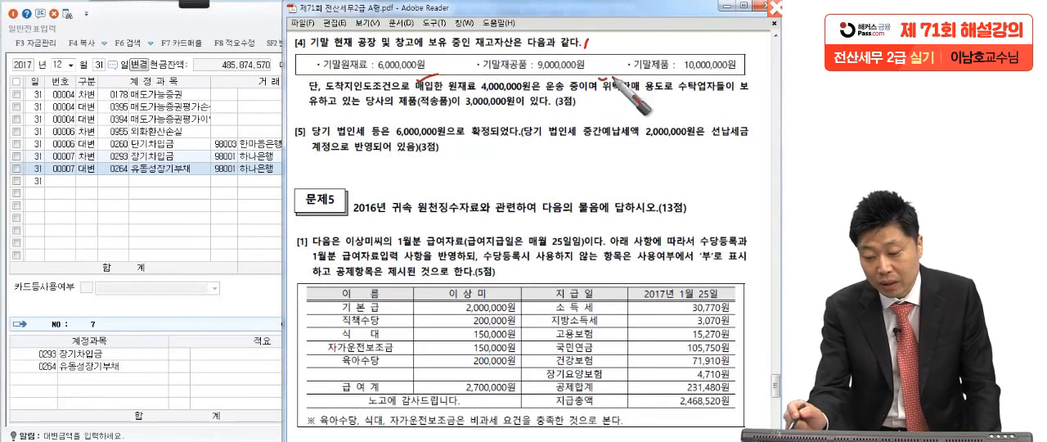
pyautogui.moveTo(739, 67); pyautogui.dragTo(754, 64)
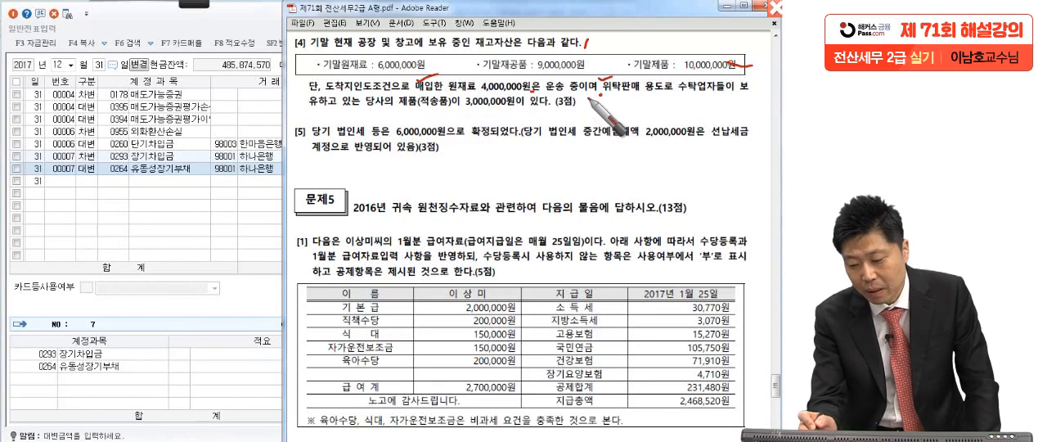
pyautogui.moveTo(366, 72); pyautogui.dragTo(433, 71)
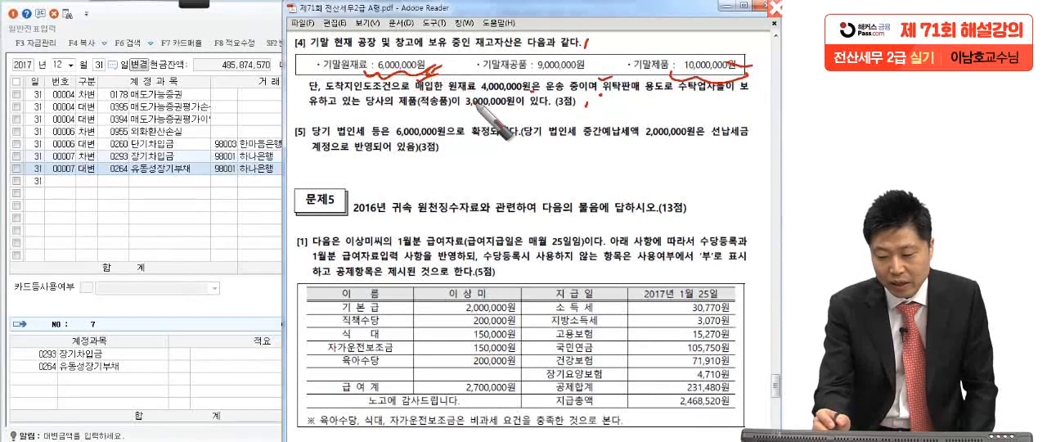
pyautogui.moveTo(478, 95); pyautogui.dragTo(538, 92)
pyautogui.moveTo(457, 95); pyautogui.dragTo(474, 96)
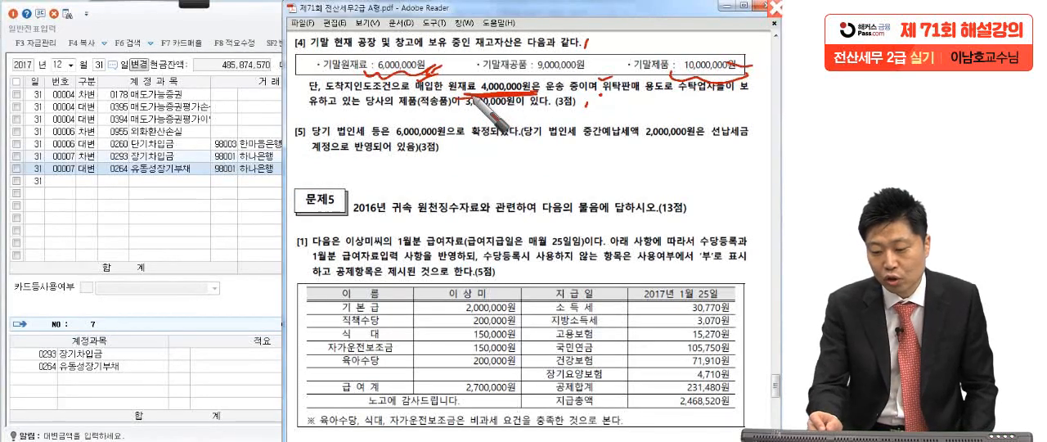
# Underline 도착지인도조건 in item [4] and sketch a ship travelling between two shores to illustrate goods in transit.
pyautogui.moveTo(331, 96); pyautogui.dragTo(429, 95)
pyautogui.moveTo(214, 122)
pyautogui.mouseDown()
pyautogui.moveTo(119, 258)
pyautogui.moveTo(82, 266)
pyautogui.mouseUp()
pyautogui.moveTo(73, 164)
pyautogui.mouseDown()
pyautogui.moveTo(86, 173)
pyautogui.moveTo(122, 134)
pyautogui.moveTo(117, 174)
pyautogui.mouseUp()
pyautogui.moveTo(387, 131); pyautogui.dragTo(477, 237)
pyautogui.moveTo(416, 126)
pyautogui.mouseDown()
pyautogui.moveTo(447, 137)
pyautogui.moveTo(447, 175)
pyautogui.mouseUp()
pyautogui.moveTo(468, 124)
pyautogui.mouseDown()
pyautogui.moveTo(471, 149)
pyautogui.moveTo(496, 151)
pyautogui.mouseUp()
pyautogui.moveTo(461, 170); pyautogui.dragTo(498, 195)
pyautogui.moveTo(204, 254)
pyautogui.mouseDown()
pyautogui.moveTo(335, 252)
pyautogui.moveTo(292, 287)
pyautogui.moveTo(317, 291)
pyautogui.mouseUp()
pyautogui.moveTo(247, 216); pyautogui.dragTo(245, 249)
pyautogui.moveTo(247, 215); pyautogui.dragTo(292, 246)
pyautogui.moveTo(245, 248); pyautogui.dragTo(290, 247)
pyautogui.moveTo(189, 334); pyautogui.dragTo(382, 318)
pyautogui.moveTo(354, 292); pyautogui.dragTo(316, 363)
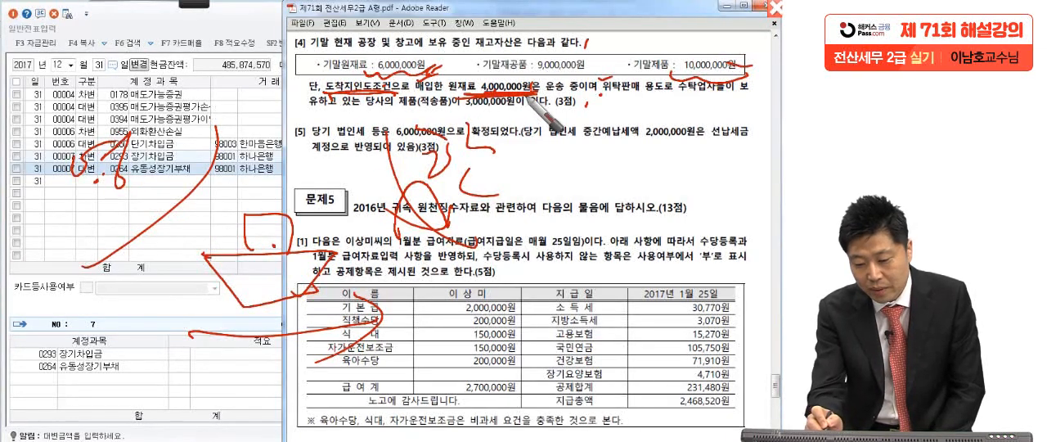
# Mark item [4]'s raw-material and consigned-goods amounts, handwrite 13,000,000 for finished goods, then clear the ink and return to the KcLep voucher.
pyautogui.moveTo(449, 83)
pyautogui.mouseDown()
pyautogui.moveTo(442, 54)
pyautogui.moveTo(448, 78)
pyautogui.mouseUp()
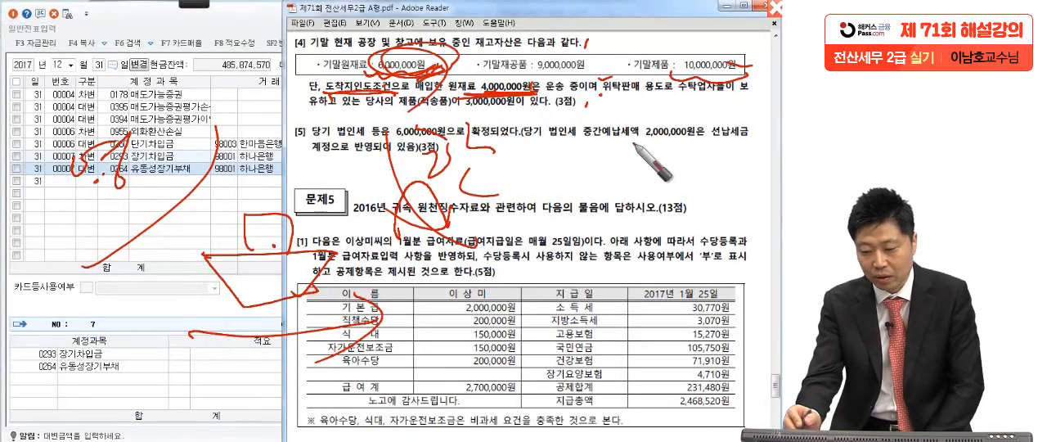
pyautogui.moveTo(671, 77); pyautogui.dragTo(745, 79)
pyautogui.moveTo(669, 96); pyautogui.dragTo(724, 97)
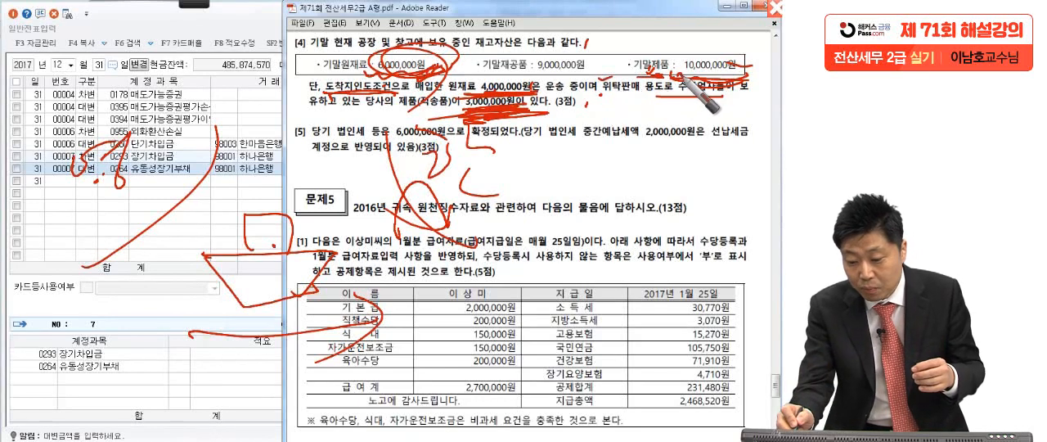
pyautogui.moveTo(634, 121); pyautogui.dragTo(763, 123)
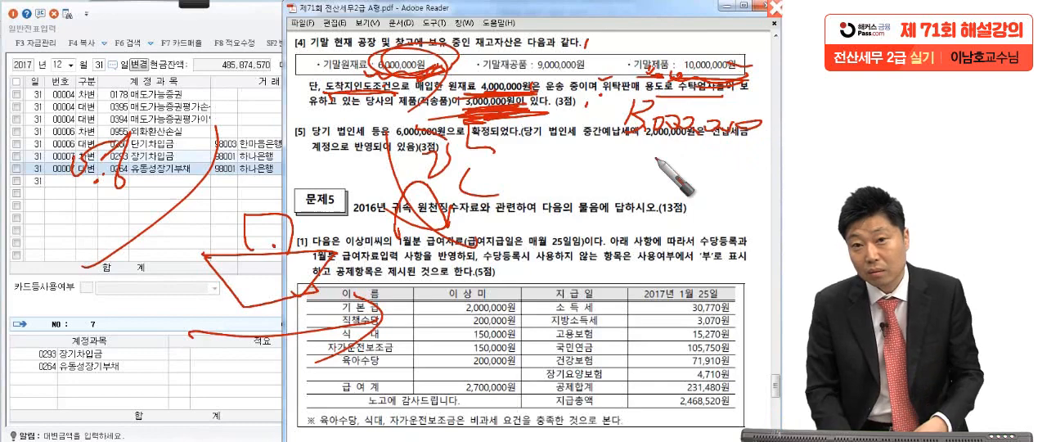
pyautogui.press('Escape')
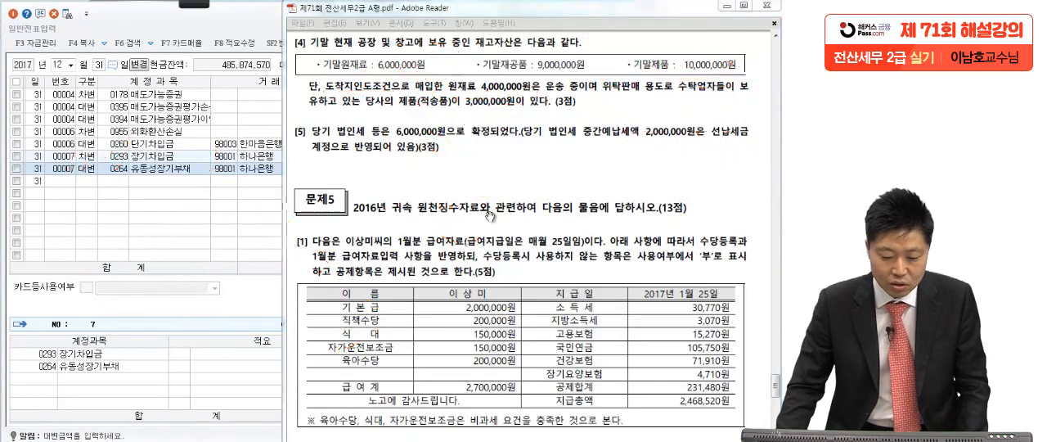
pyautogui.moveTo(245, 4)
pyautogui.click(162, 205)
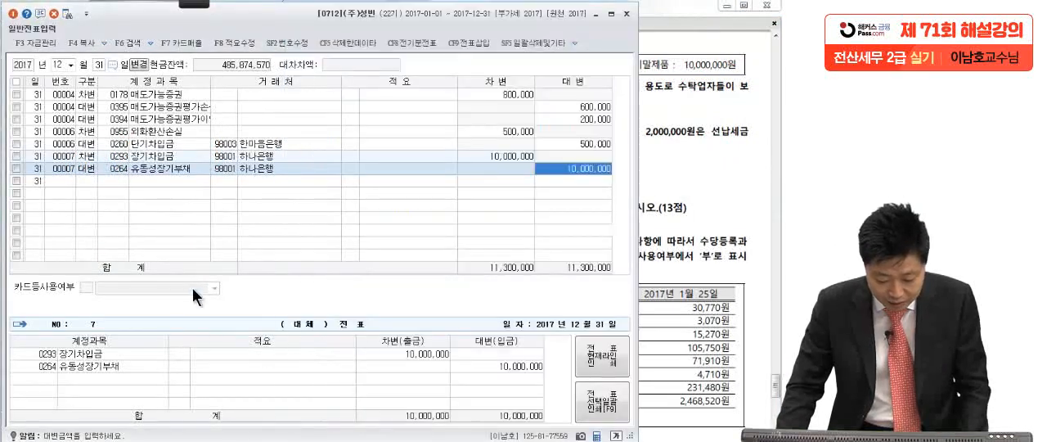
# Leave the general voucher entry and open 결산자료입력 for the period January to December 2017.
pyautogui.press('Escape')
pyautogui.click(413, 67)
pyautogui.write('1')
pyautogui.press('Return')
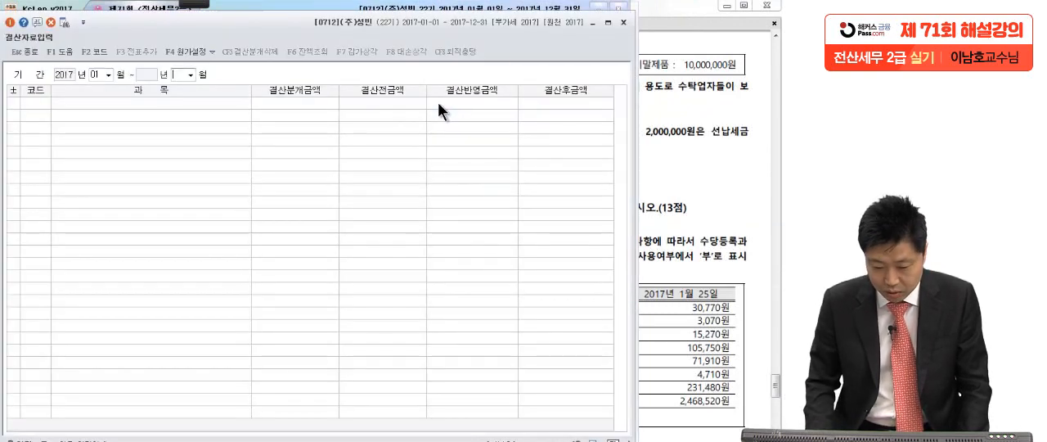
pyautogui.write('12')
pyautogui.press('Return')
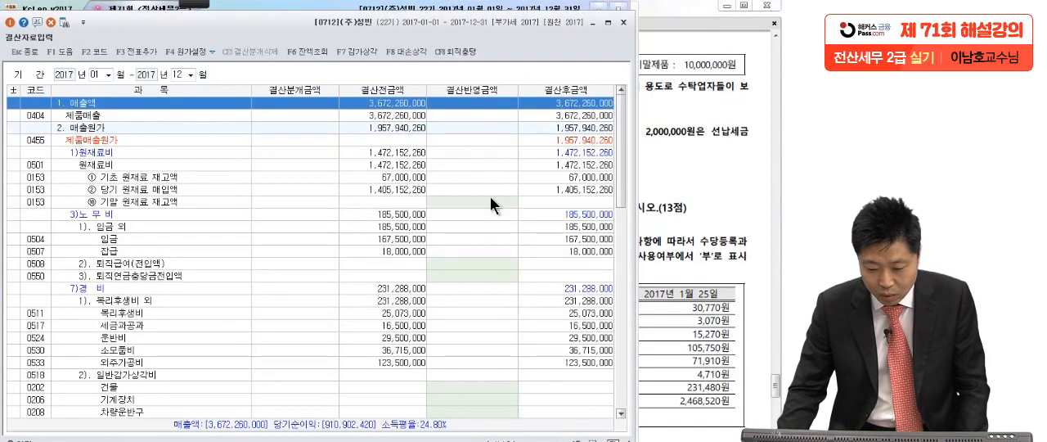
# Check item [4] in the exam PDF and enter 6,000,000 as the closing-adjustment amount for 기말 원재료 재고액.
pyautogui.click(490, 201)
pyautogui.click(669, 183)
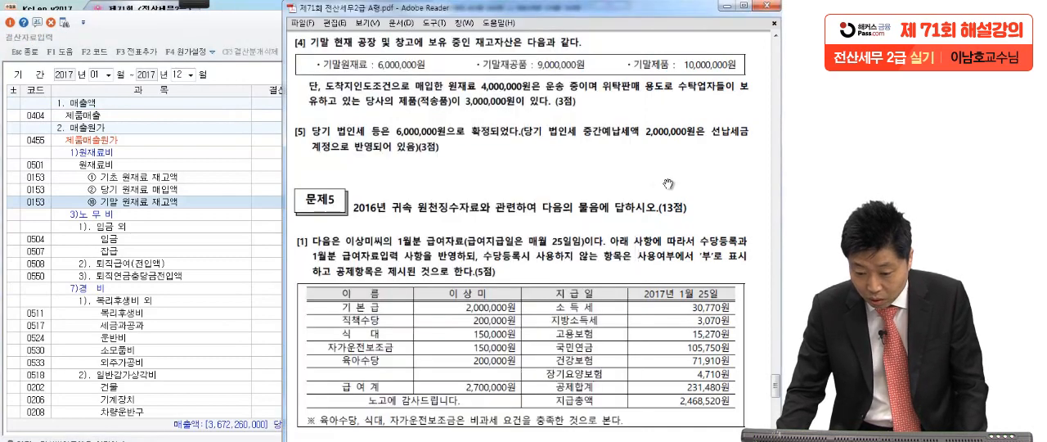
pyautogui.click(215, 254)
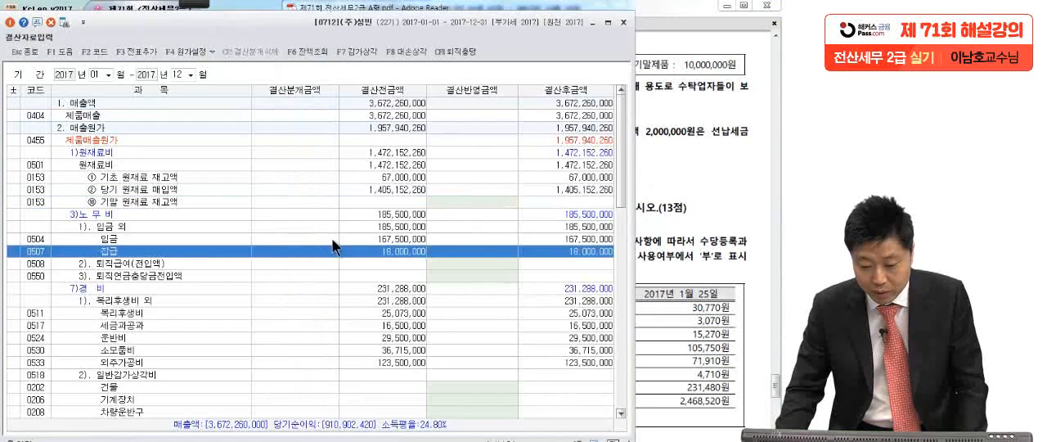
pyautogui.click(449, 204)
pyautogui.write('6,000,000')
pyautogui.press('Return')
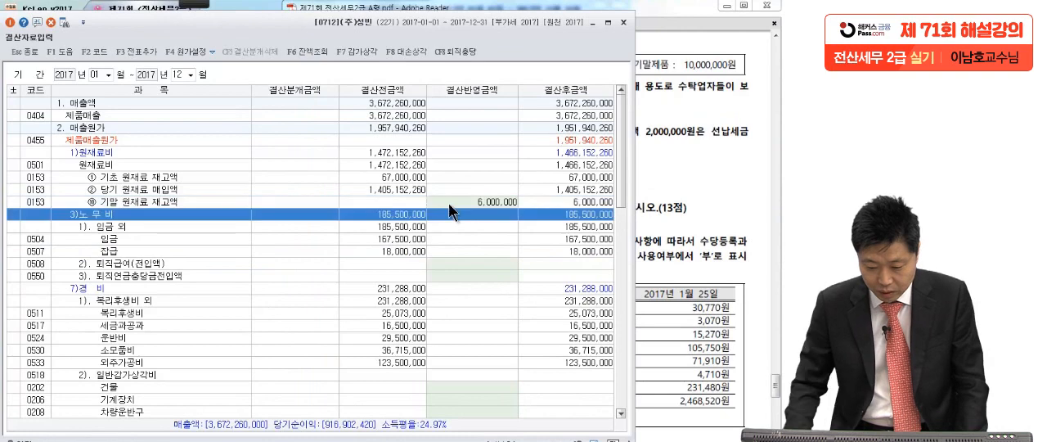
# Enter 9,000,000 as the closing-adjustment amount for 기말 재공품 재고액, checking the amount against the exam PDF.
pyautogui.scroll(-6, 500, 321)
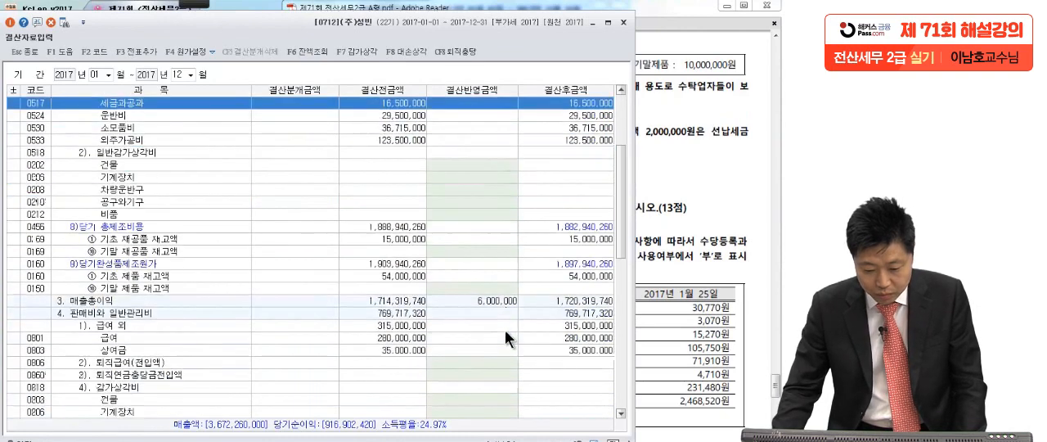
pyautogui.click(459, 252)
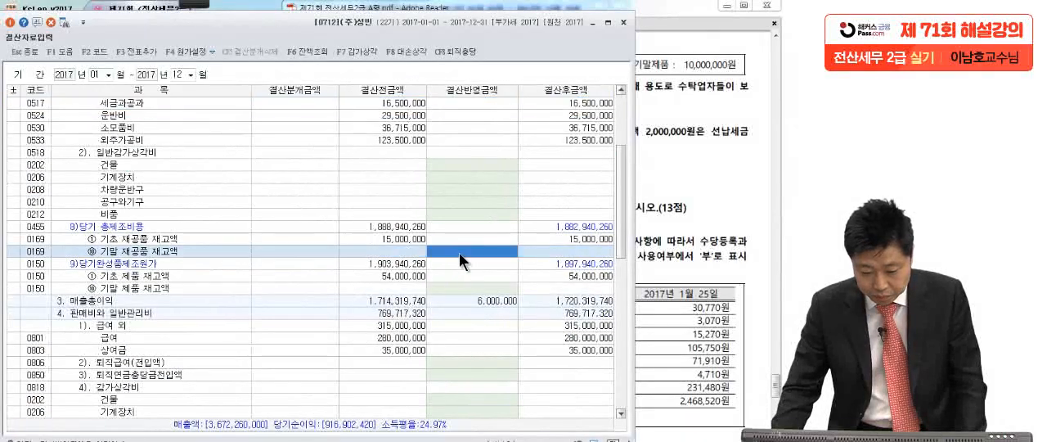
pyautogui.click(701, 212)
pyautogui.click(210, 291)
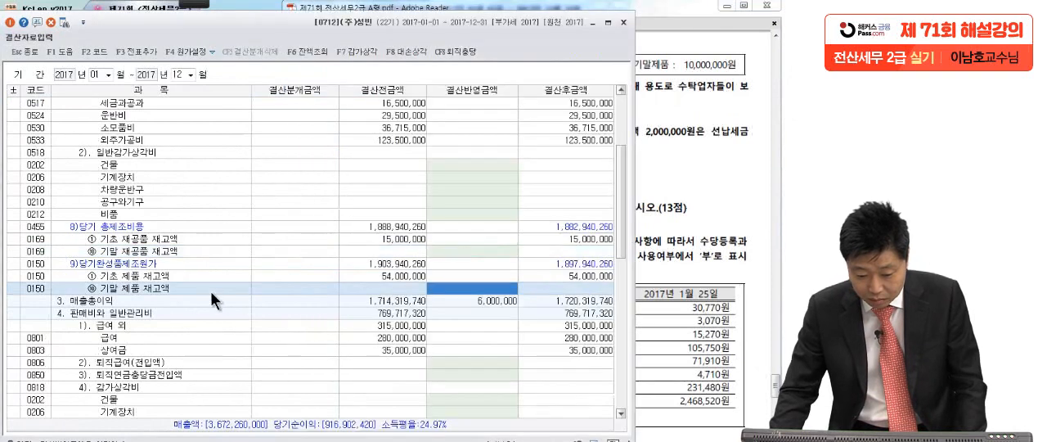
pyautogui.click(448, 253)
pyautogui.write('9,000,00')
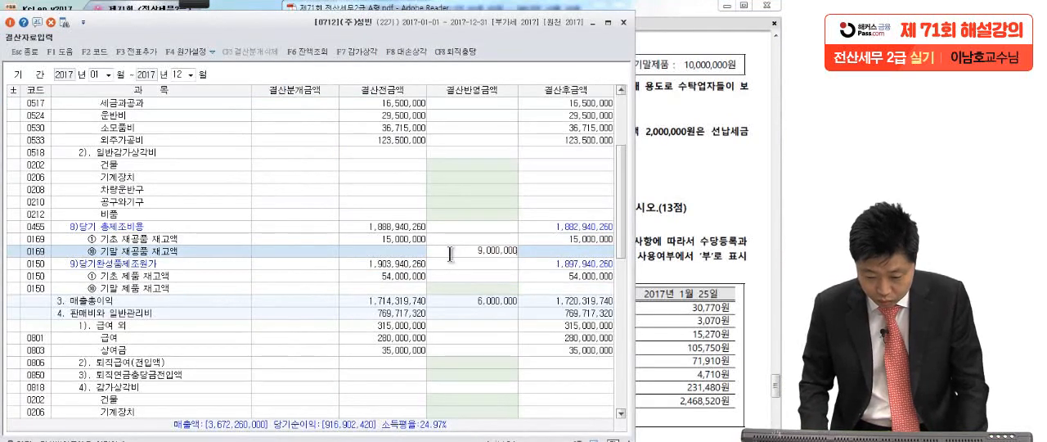
pyautogui.write('0')
pyautogui.press('Return')
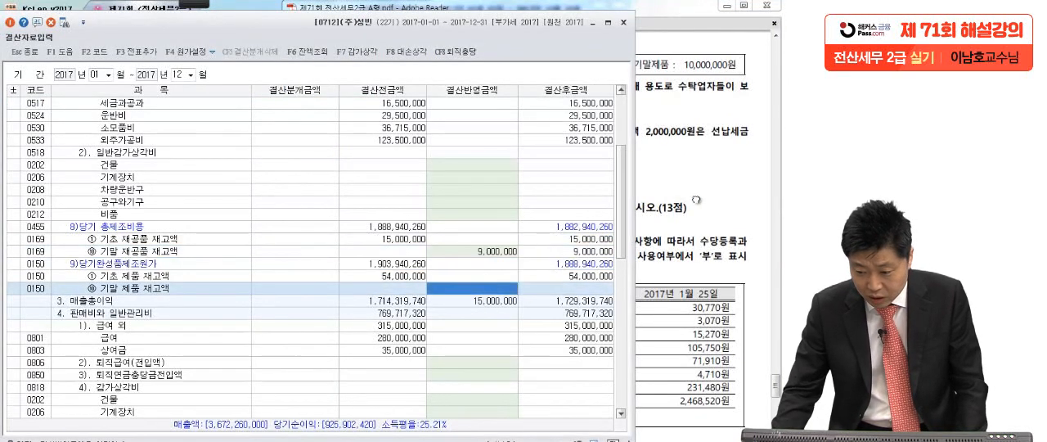
# Enter 13,000,000 for 기말 제품 재고액 and add the closing entries to the general vouchers.
pyautogui.click(695, 198)
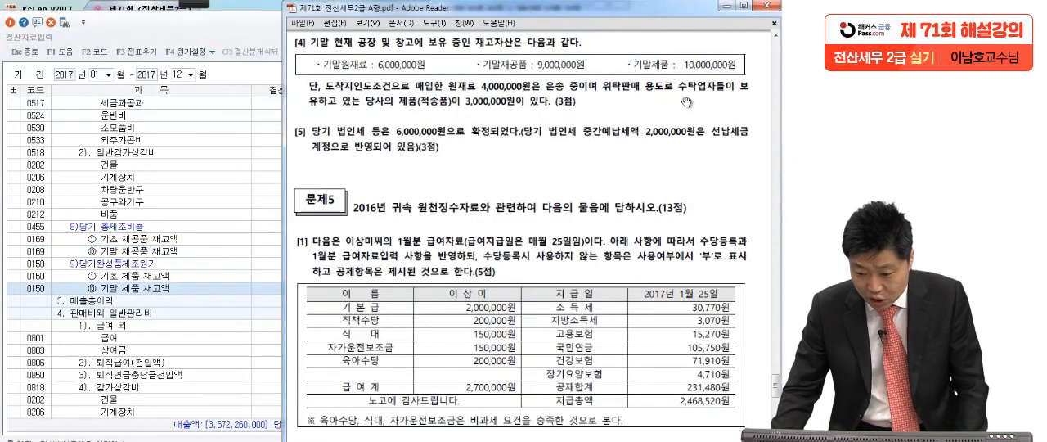
pyautogui.click(194, 296)
pyautogui.write('13,000,000')
pyautogui.press('Return')
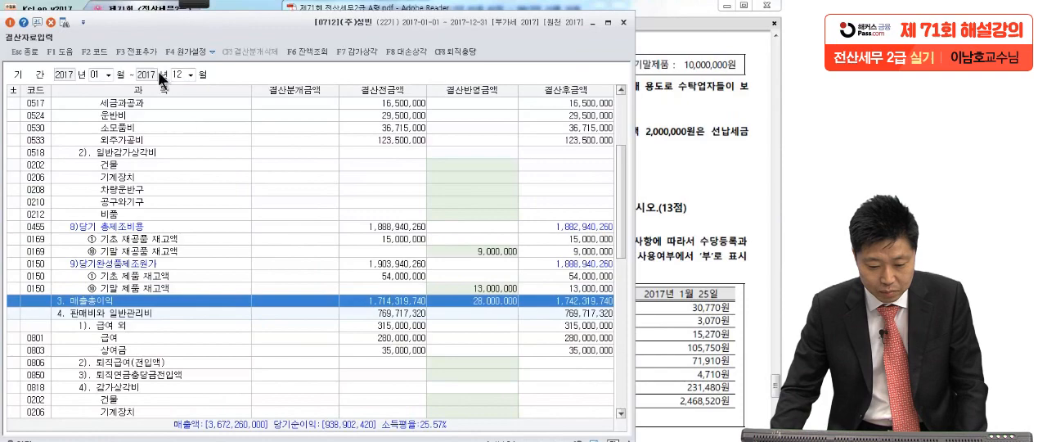
pyautogui.click(143, 50)
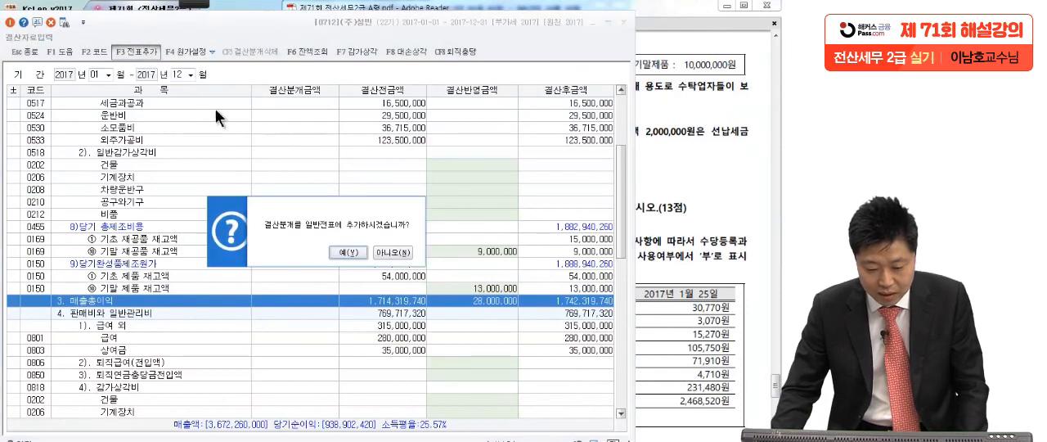
pyautogui.click(351, 250)
# Switch to item [5] in the exam PDF, circle 6,000,000 and underline 2,000,000 and 선납세금 in red ink.
pyautogui.click(657, 281)
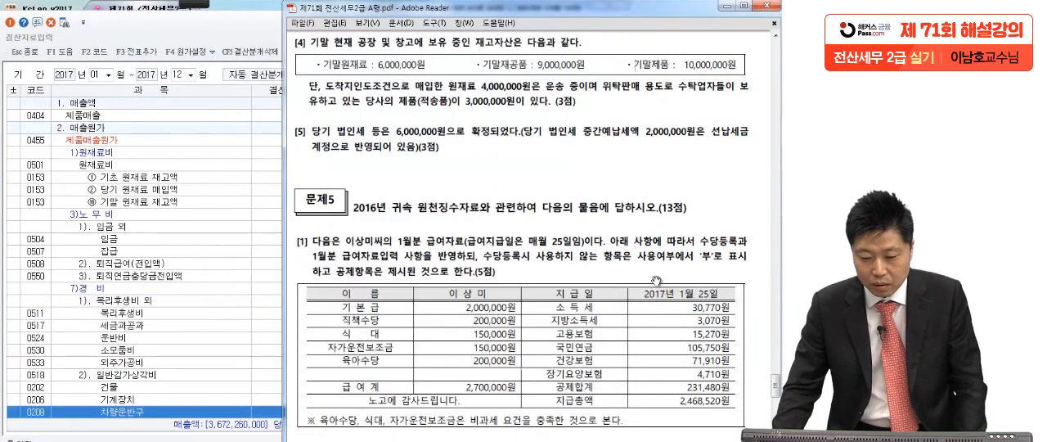
pyautogui.scroll(-3, 657, 281)
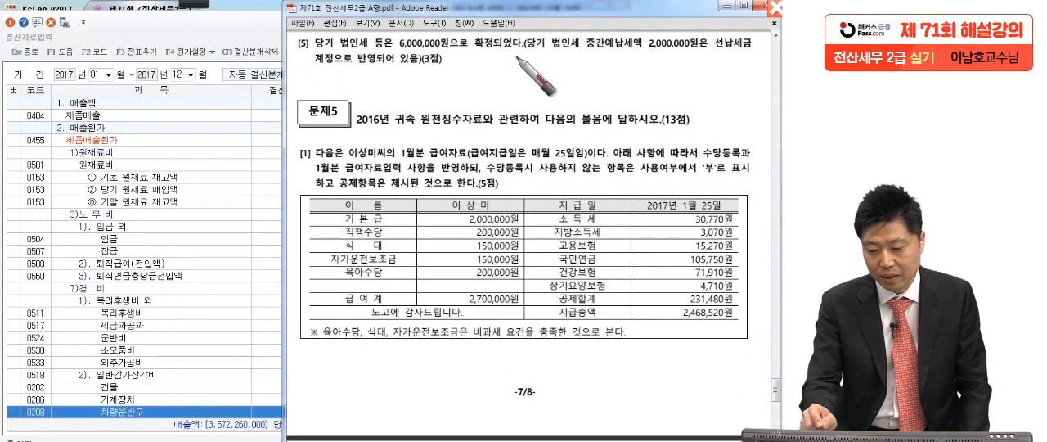
pyautogui.moveTo(433, 60)
pyautogui.mouseDown()
pyautogui.moveTo(400, 49)
pyautogui.moveTo(455, 33)
pyautogui.moveTo(409, 52)
pyautogui.moveTo(481, 57)
pyautogui.mouseUp()
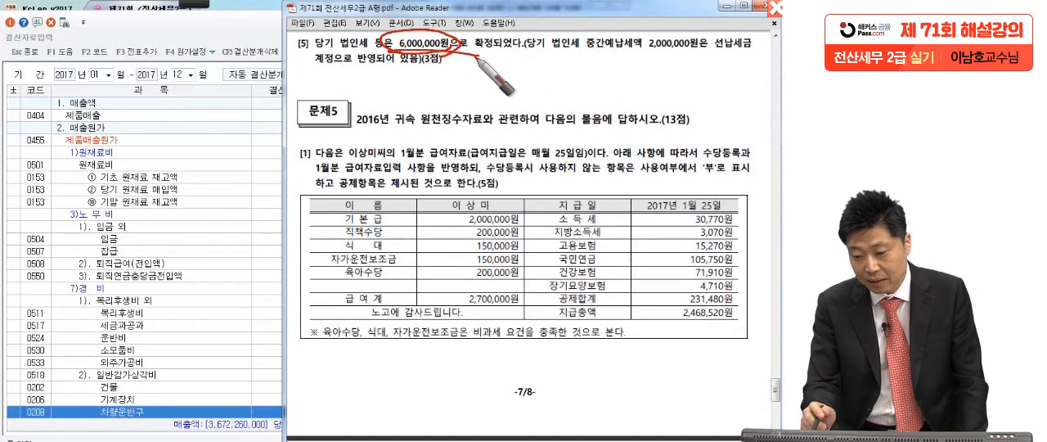
pyautogui.moveTo(641, 57); pyautogui.dragTo(764, 57)
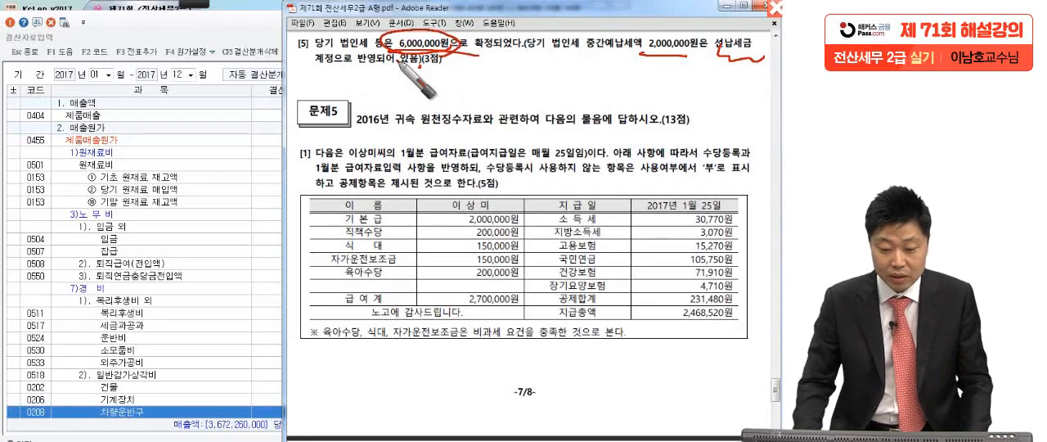
# Return to 결산자료입력 and enter 2,000,000 as the closing-adjustment amount for 선납세금 under 법인세등.
pyautogui.click(192, 239)
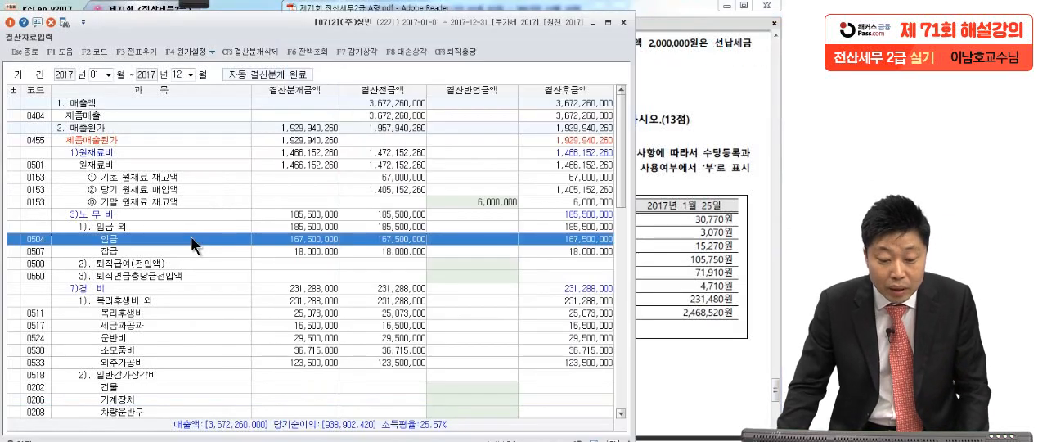
pyautogui.scroll(-12, 191, 237)
pyautogui.scroll(-7, 191, 241)
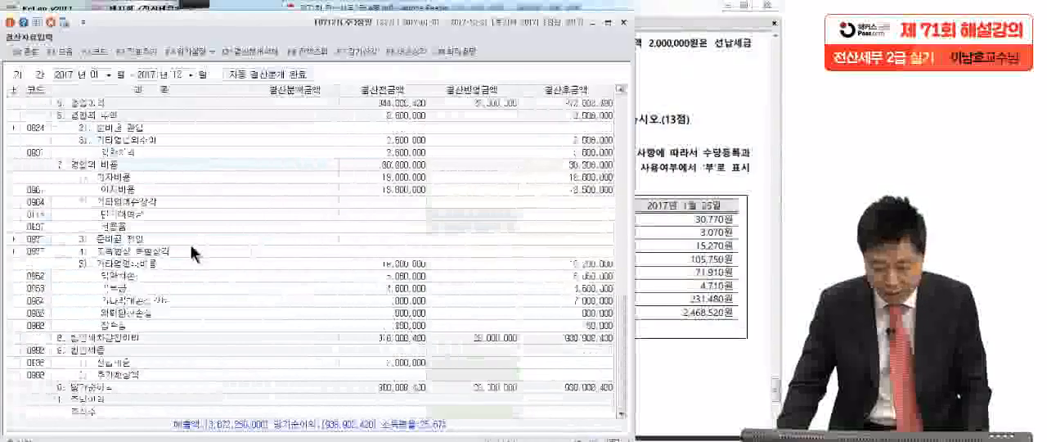
pyautogui.click(102, 348)
pyautogui.click(210, 361)
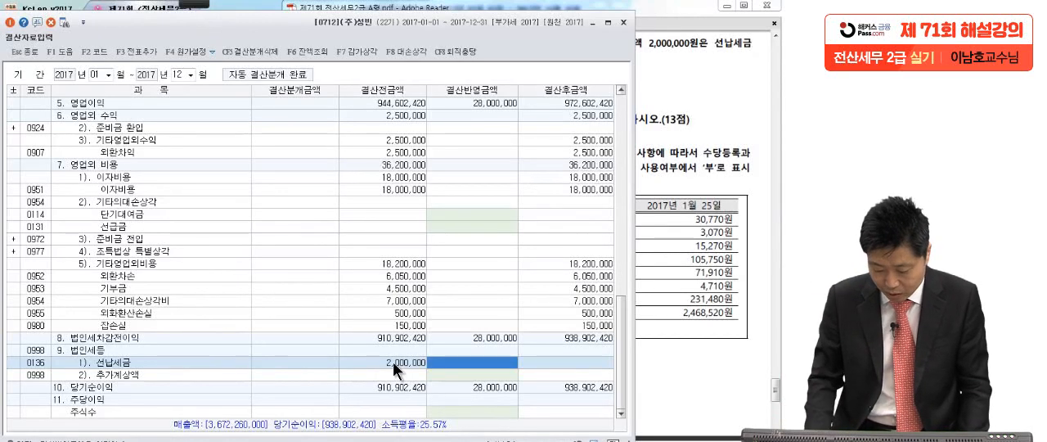
pyautogui.write('2,000,000')
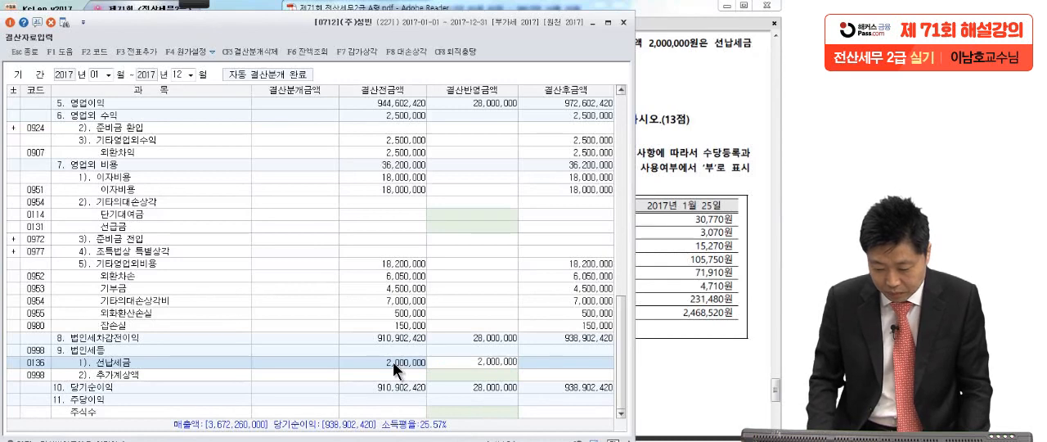
pyautogui.write('000')
pyautogui.press('Return')
# Recheck item [5] in the exam PDF and enter 4,000,000 for 추가계상액 under 법인세등.
pyautogui.click(706, 225)
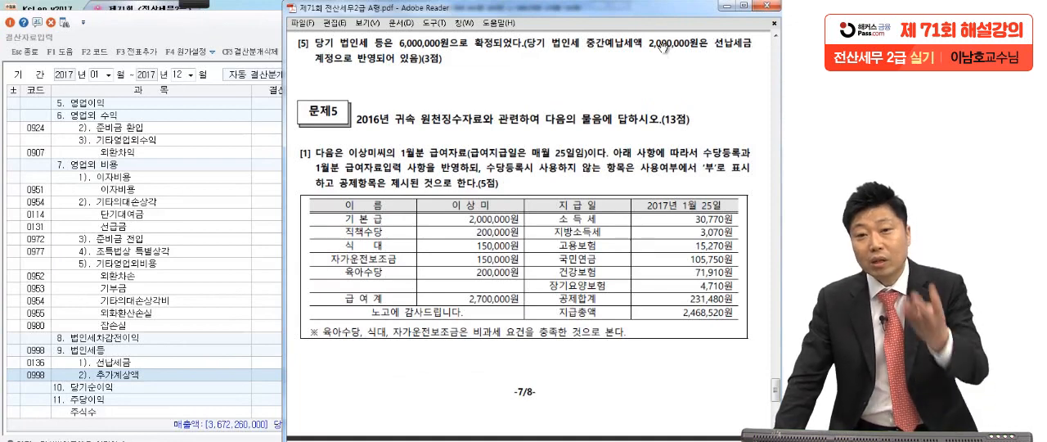
pyautogui.click(234, 360)
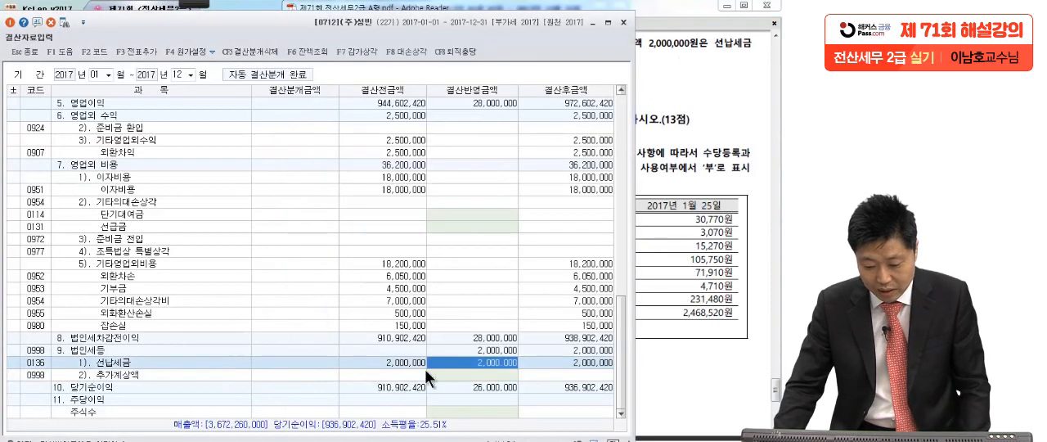
pyautogui.click(487, 377)
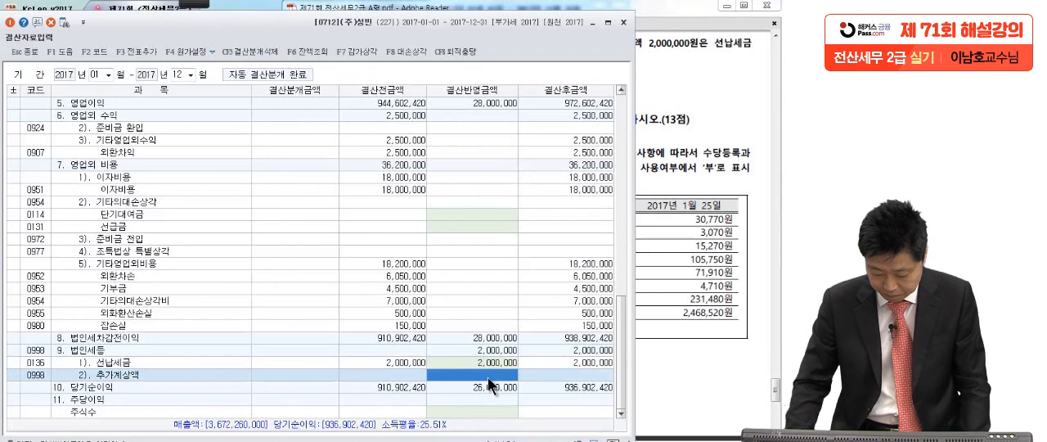
pyautogui.write('4,000')
pyautogui.press('Return')
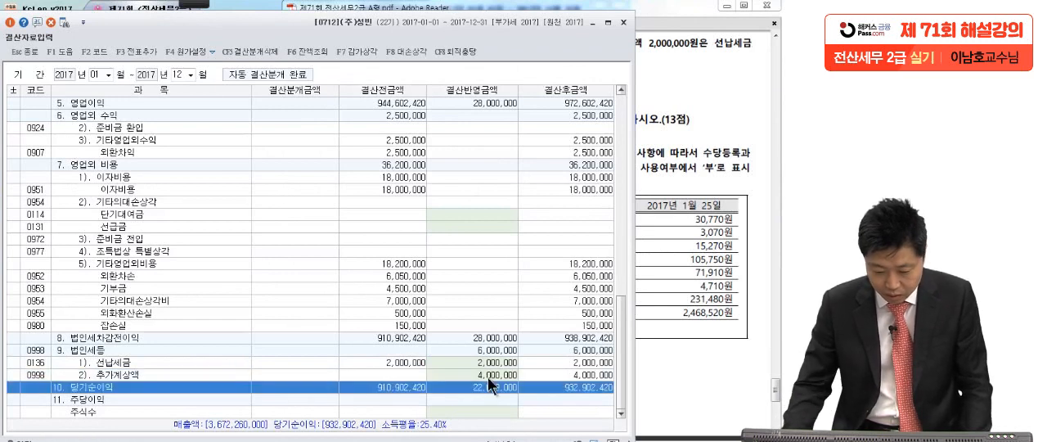
# Add the closing entries including 법인세등 to the general vouchers again and close 결산자료입력.
pyautogui.click(79, 349)
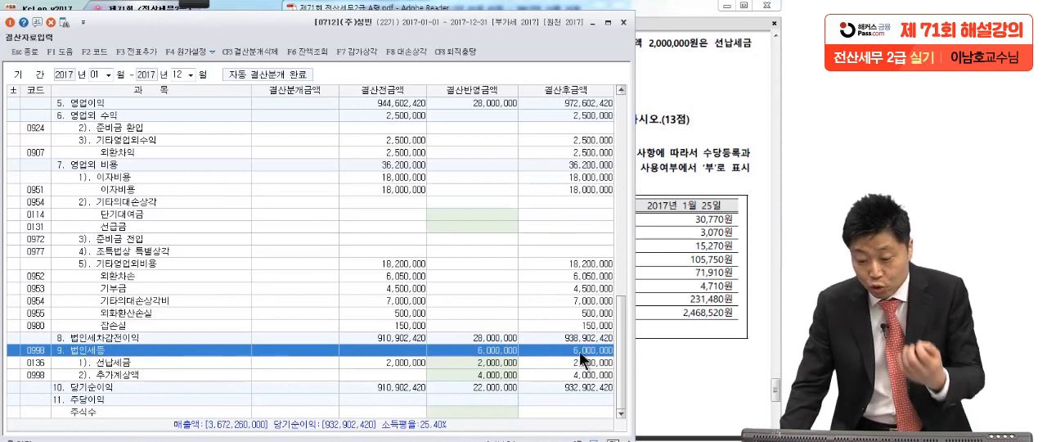
pyautogui.click(145, 52)
pyautogui.click(350, 272)
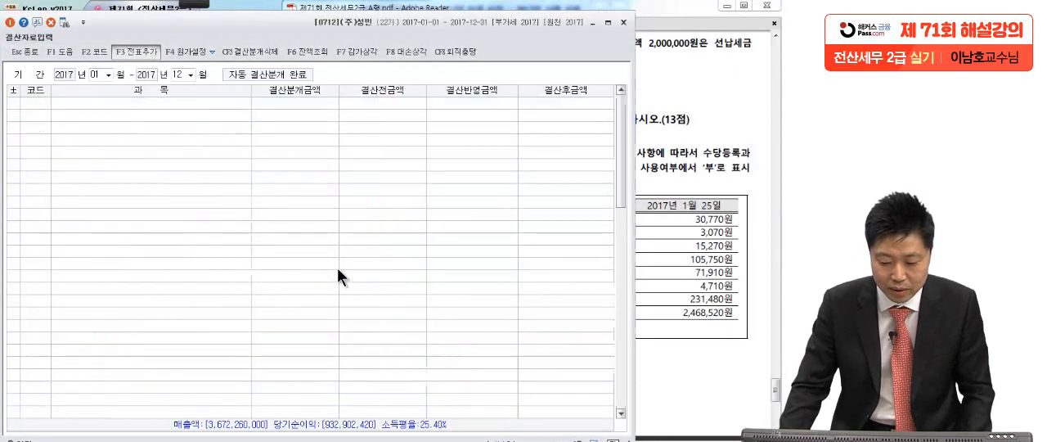
pyautogui.click(349, 252)
pyautogui.click(469, 250)
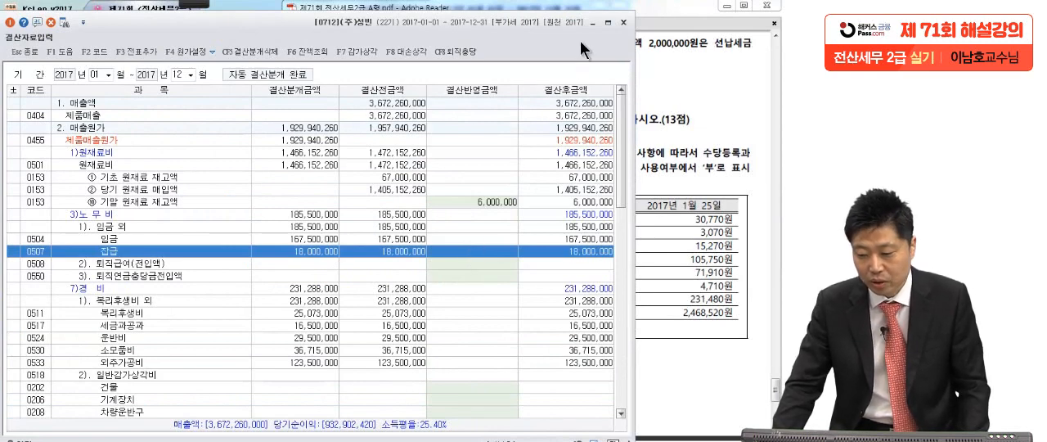
pyautogui.click(623, 22)
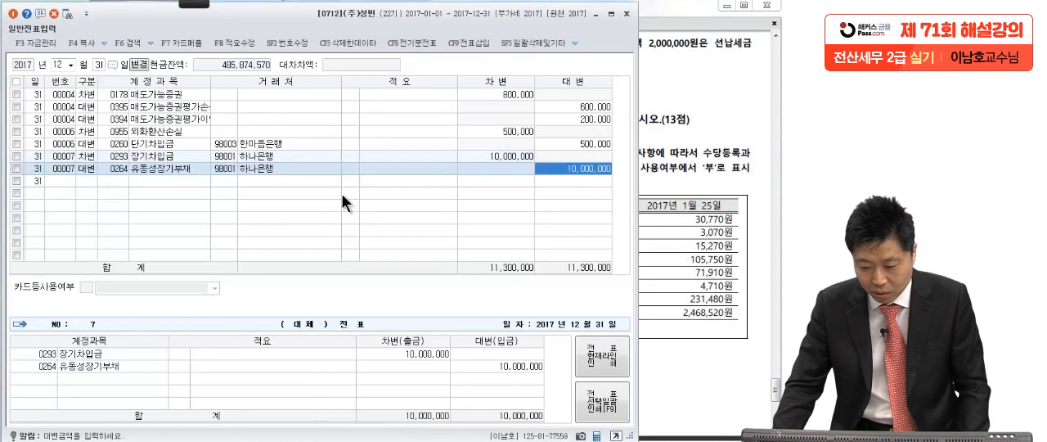
# Switch to 문제5 in the exam PDF, strike through 2016 in its heading and handwrite a circled 2017 above it in red ink.
pyautogui.click(626, 14)
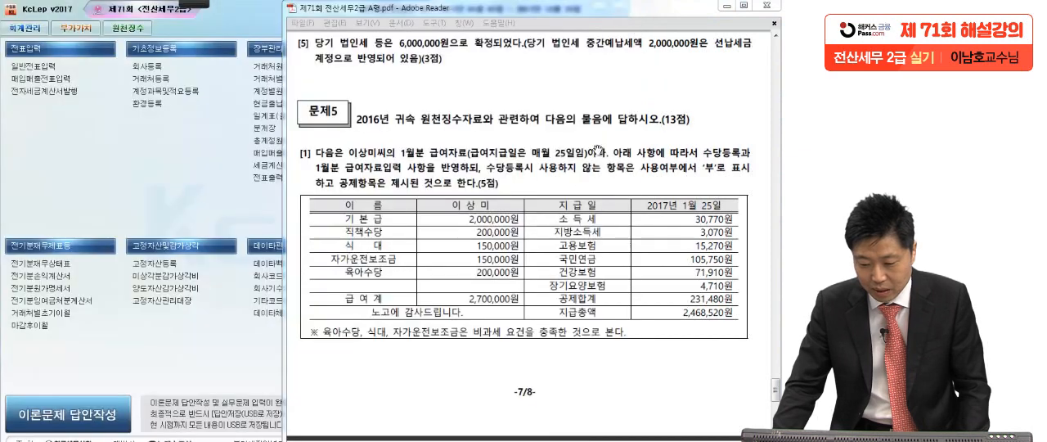
pyautogui.moveTo(583, 312); pyautogui.dragTo(584, 262)
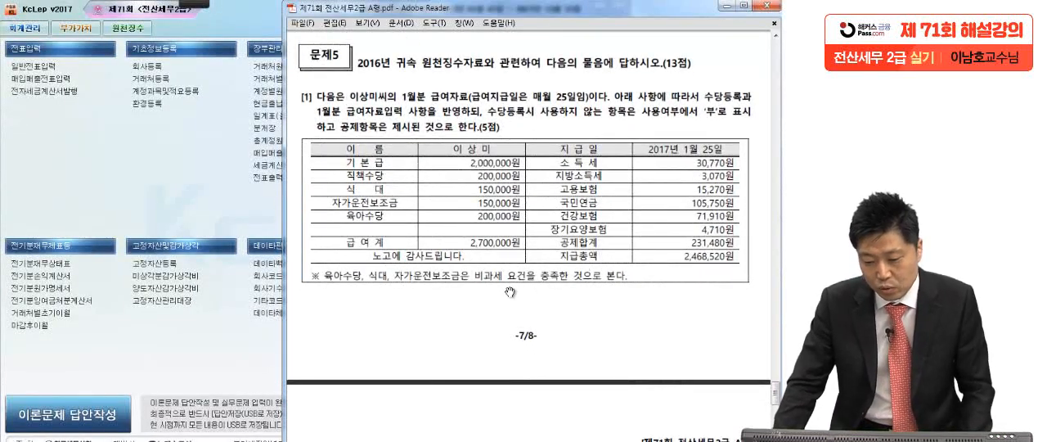
pyautogui.moveTo(193, 5)
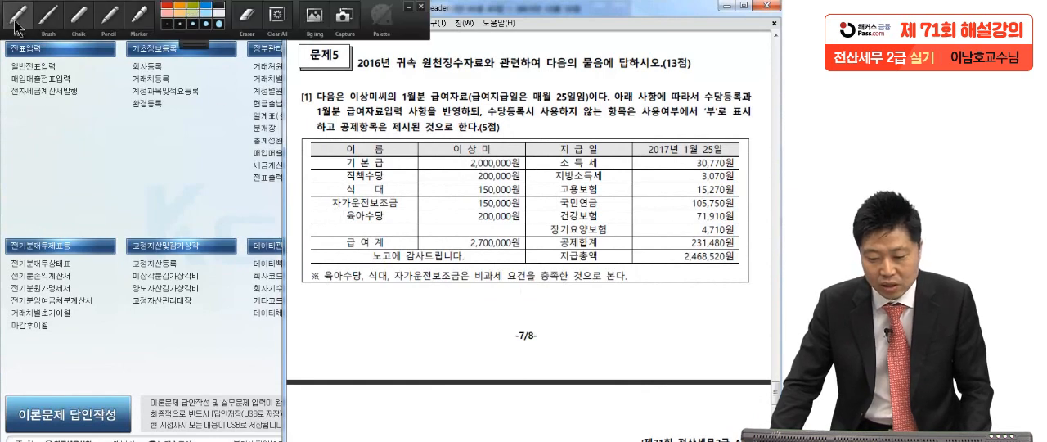
pyautogui.click(13, 27)
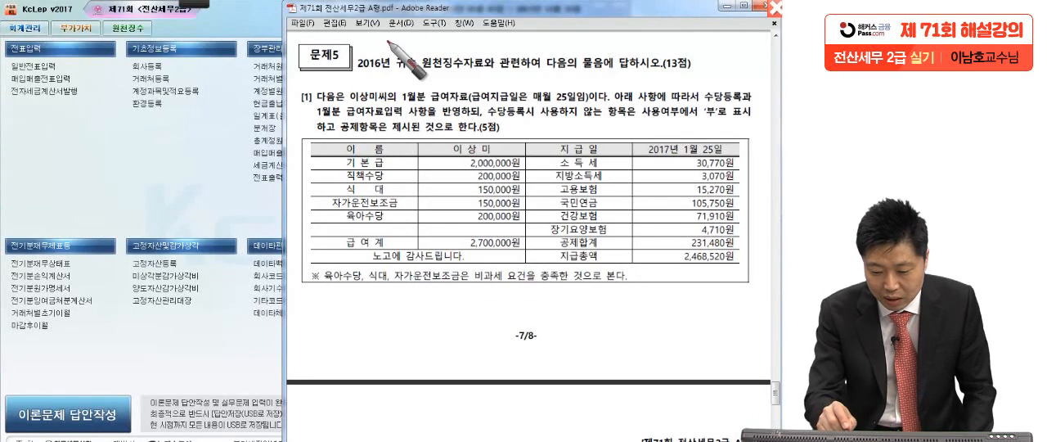
pyautogui.moveTo(316, 90)
pyautogui.mouseDown()
pyautogui.moveTo(387, 42)
pyautogui.moveTo(442, 51)
pyautogui.moveTo(453, 38)
pyautogui.moveTo(491, 41)
pyautogui.moveTo(459, 58)
pyautogui.mouseUp()
pyautogui.moveTo(486, 33)
pyautogui.mouseDown()
pyautogui.moveTo(491, 59)
pyautogui.moveTo(420, 35)
pyautogui.moveTo(432, 66)
pyautogui.mouseUp()
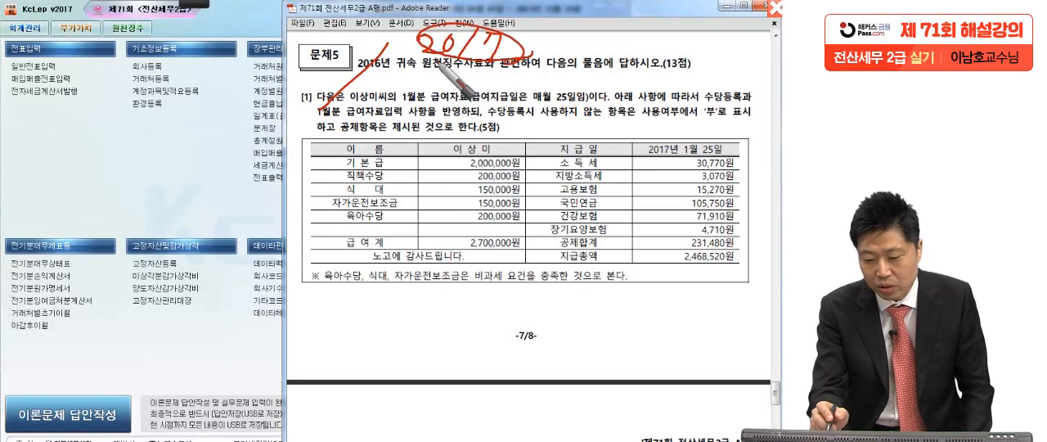
pyautogui.moveTo(542, 49); pyautogui.dragTo(541, 58)
pyautogui.moveTo(711, 66); pyautogui.dragTo(708, 77)
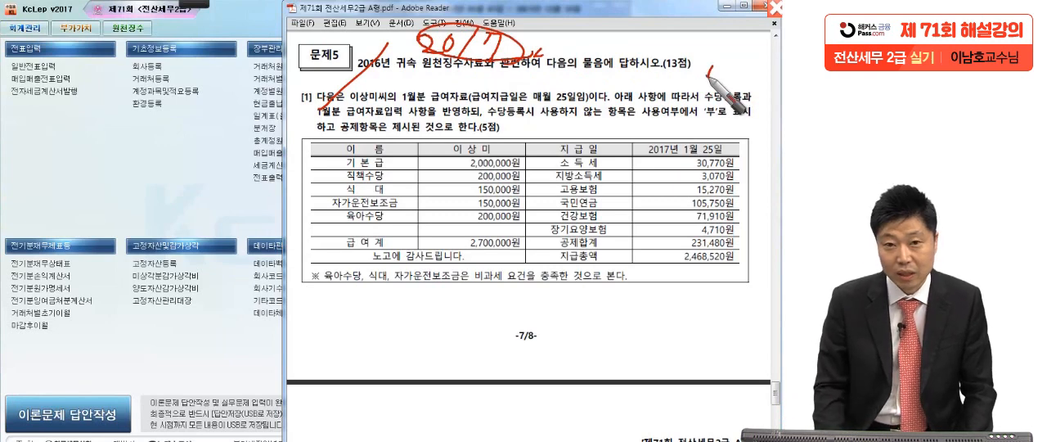
# Mark item [1] of 문제5 in red: underline 매월 25일 and 수당등록, circle '부' and the listed deduction amounts.
pyautogui.press('Escape')
pyautogui.moveTo(647, 275); pyautogui.dragTo(648, 227)
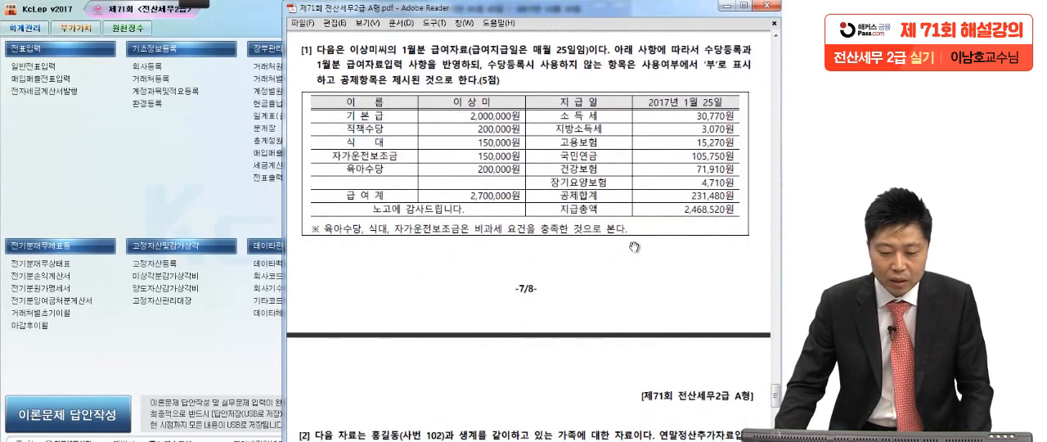
pyautogui.moveTo(188, 6)
pyautogui.click(22, 15)
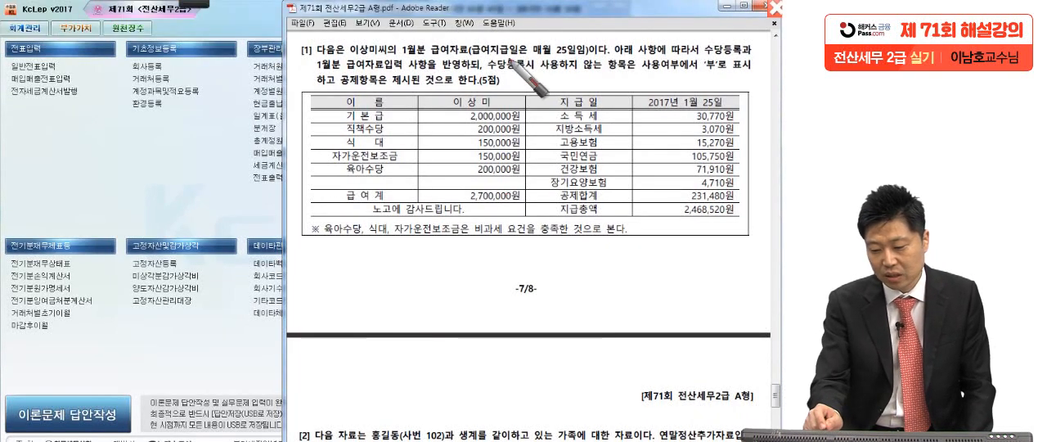
pyautogui.moveTo(534, 63); pyautogui.dragTo(558, 57)
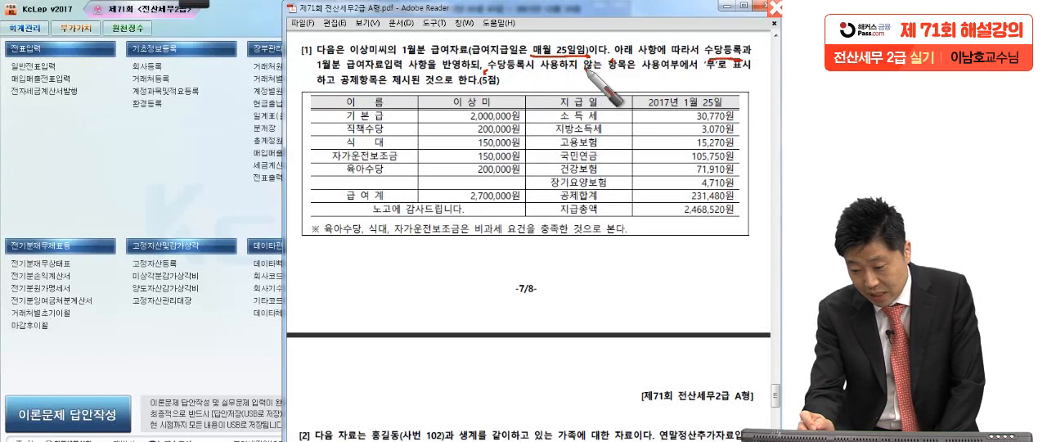
pyautogui.moveTo(717, 73); pyautogui.dragTo(701, 76)
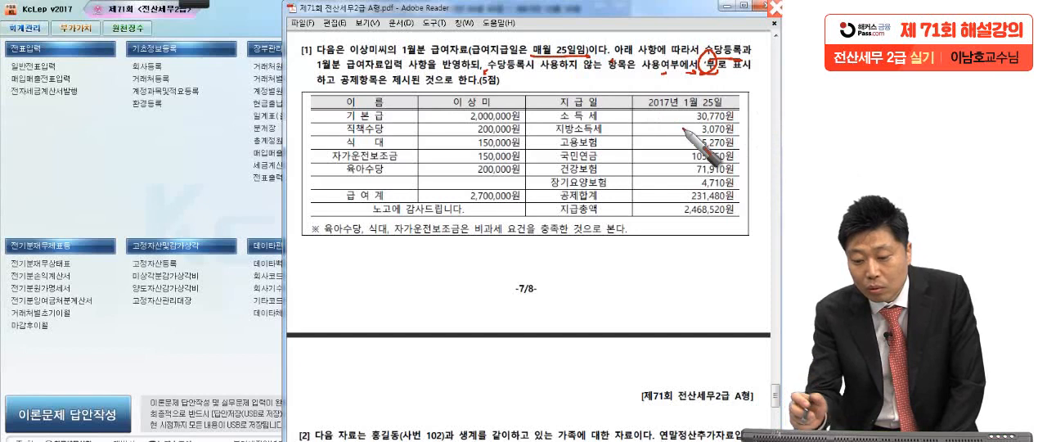
pyautogui.moveTo(330, 83); pyautogui.dragTo(329, 89)
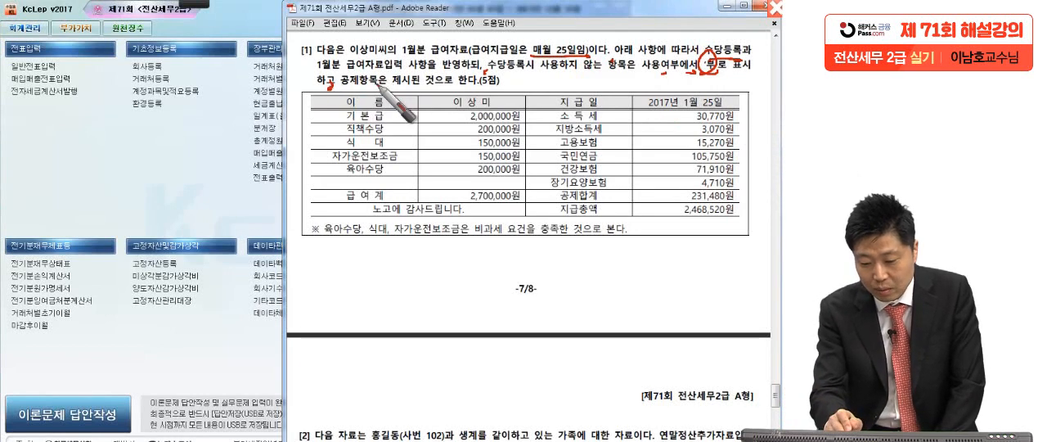
pyautogui.moveTo(496, 80); pyautogui.dragTo(507, 77)
pyautogui.moveTo(748, 191)
pyautogui.mouseDown()
pyautogui.moveTo(734, 197)
pyautogui.moveTo(664, 105)
pyautogui.moveTo(746, 132)
pyautogui.moveTo(739, 203)
pyautogui.mouseUp()
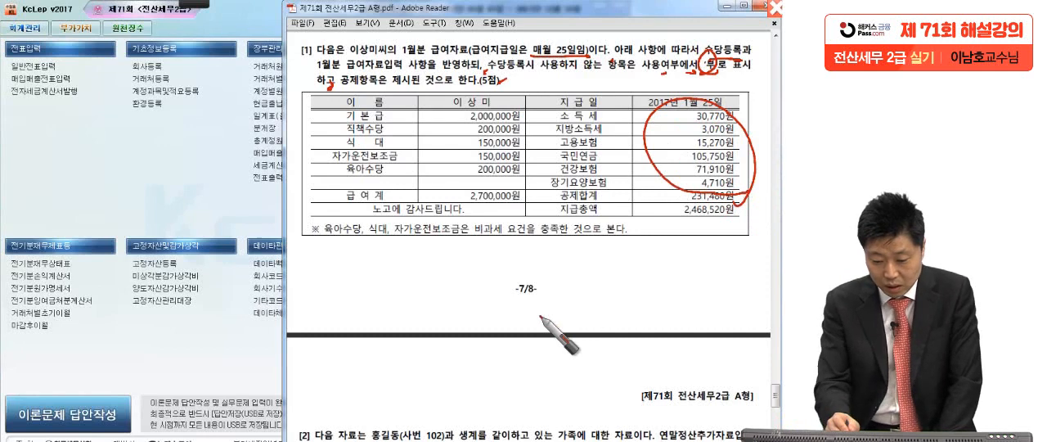
# Underline 육아수당, 식대, 자가운전보조금 and 비과세 요건 in the note below the pay table, and tick those allowances in the table.
pyautogui.moveTo(316, 243); pyautogui.dragTo(469, 245)
pyautogui.moveTo(396, 168); pyautogui.dragTo(417, 135)
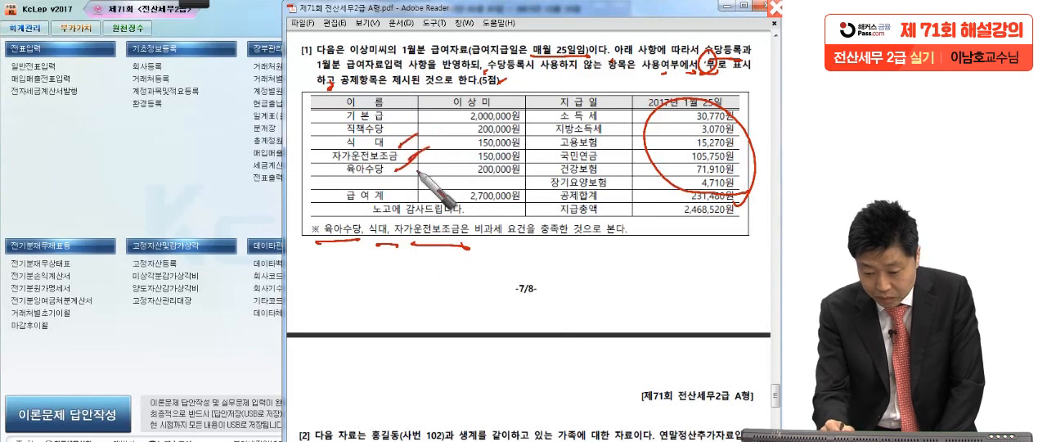
pyautogui.moveTo(645, 230); pyautogui.dragTo(628, 232)
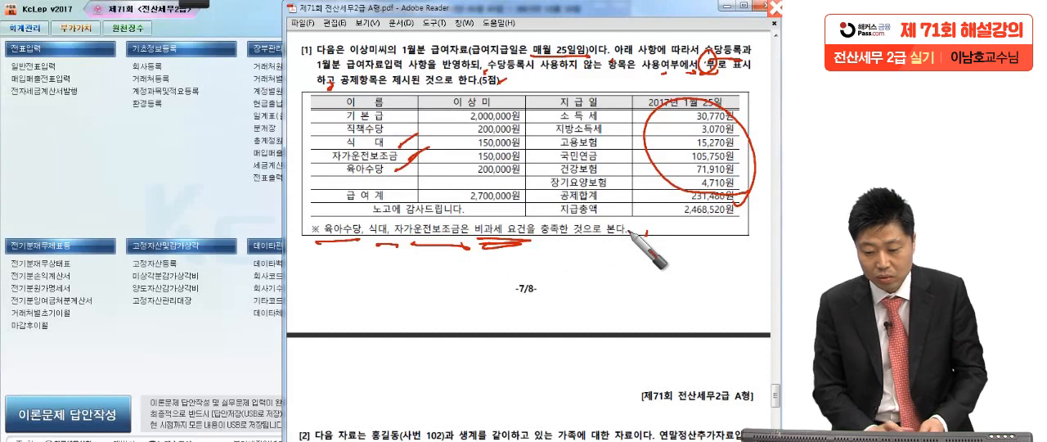
# Switch to KcLep and open 급여자료입력 in the 원천징수 module.
pyautogui.click(186, 177)
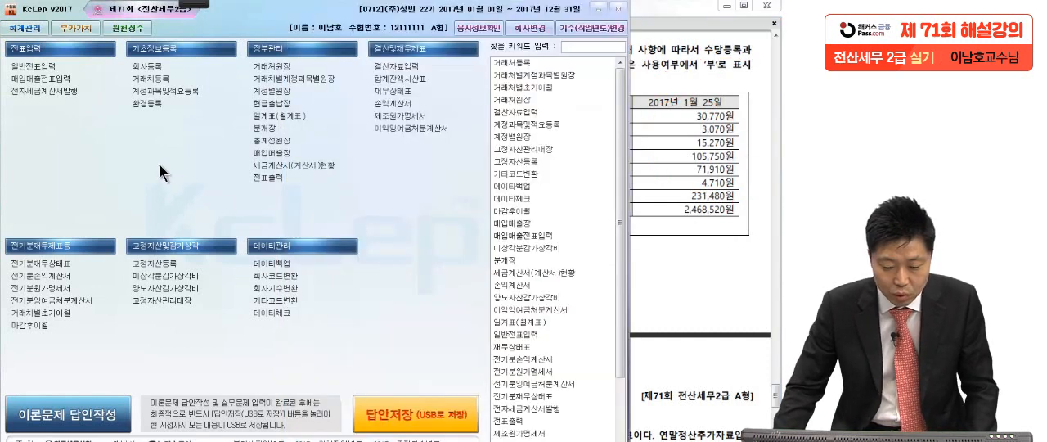
pyautogui.click(132, 31)
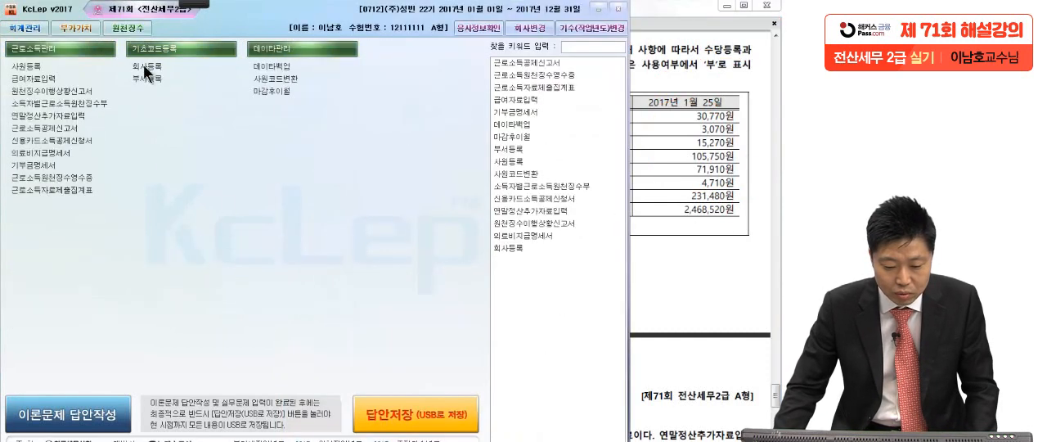
pyautogui.click(51, 76)
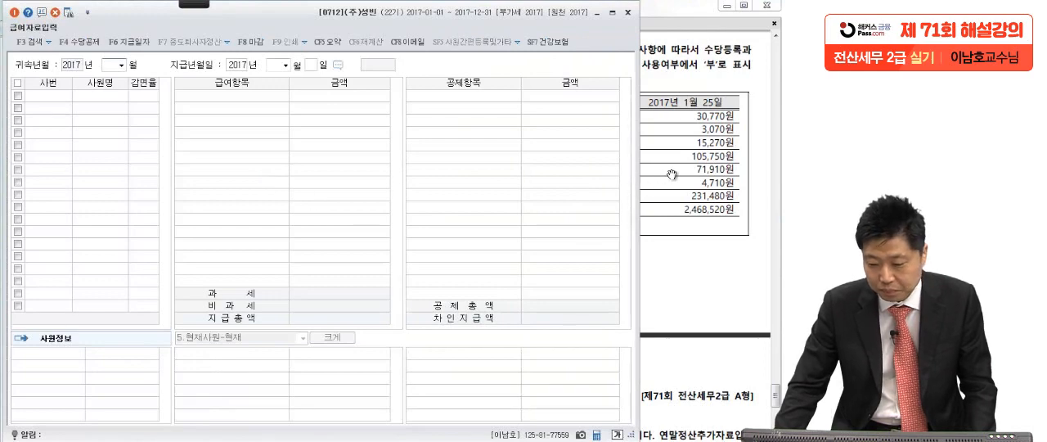
# Check the pay date in the exam PDF, and set 귀속년월 to January 2017 and 지급년월일 to January 25, 2017.
pyautogui.click(671, 175)
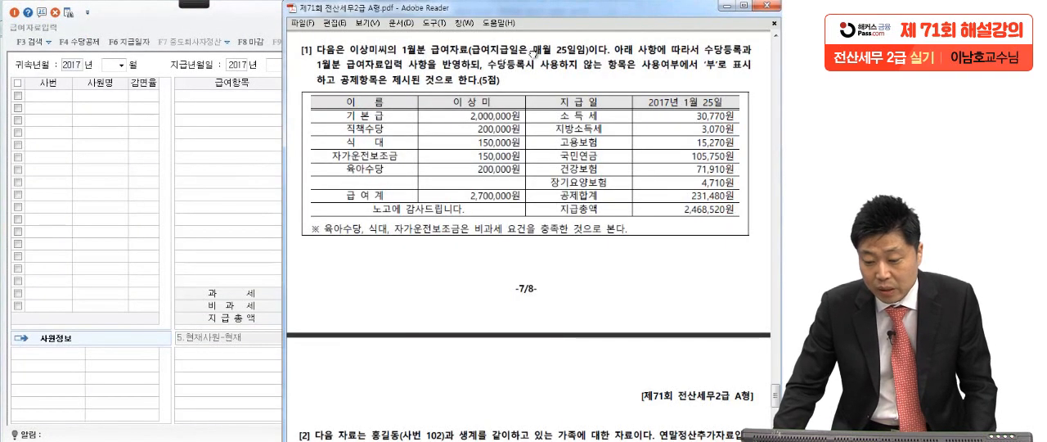
pyautogui.click(119, 64)
pyautogui.press('Down')
pyautogui.press('Return')
pyautogui.press('Return')
pyautogui.press('Return')
pyautogui.press('Return')
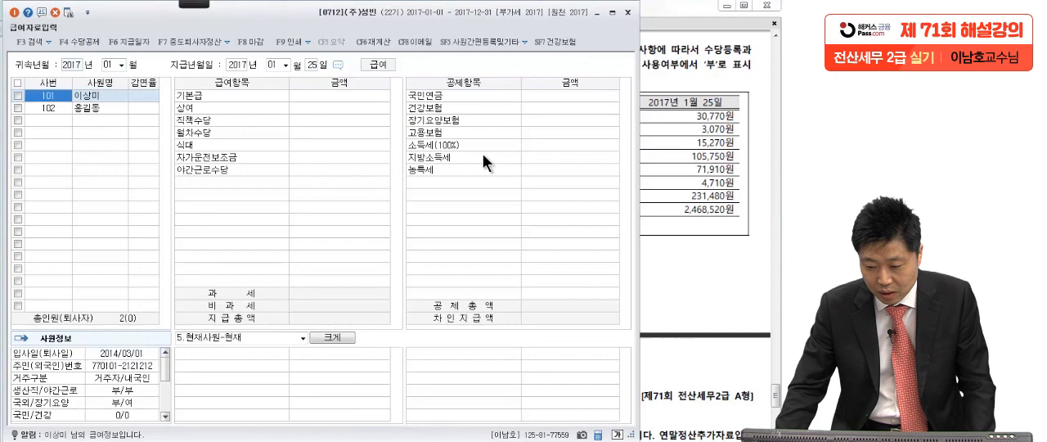
# Select employee 101, review the allowance and deduction items in 수당공제등록, and confirm them with 비과세항목 입력화면 표시여부 checked.
pyautogui.click(642, 89)
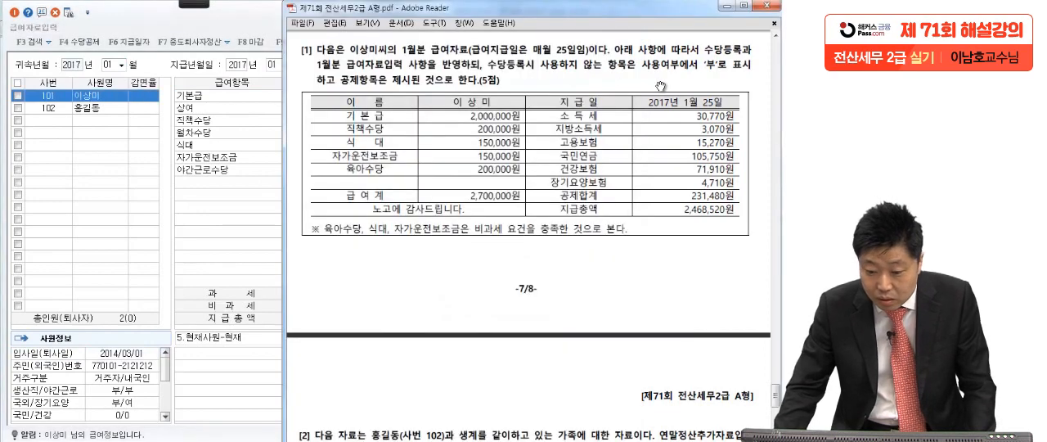
pyautogui.click(92, 96)
pyautogui.click(319, 100)
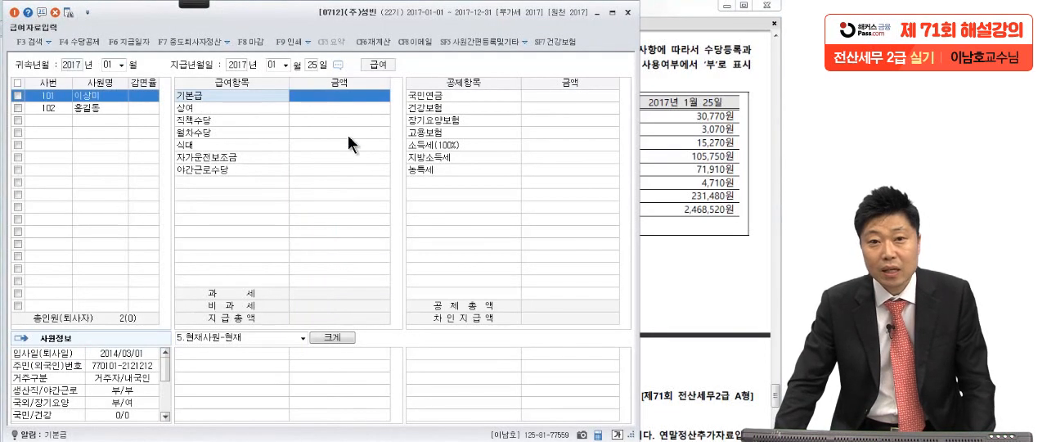
pyautogui.click(81, 40)
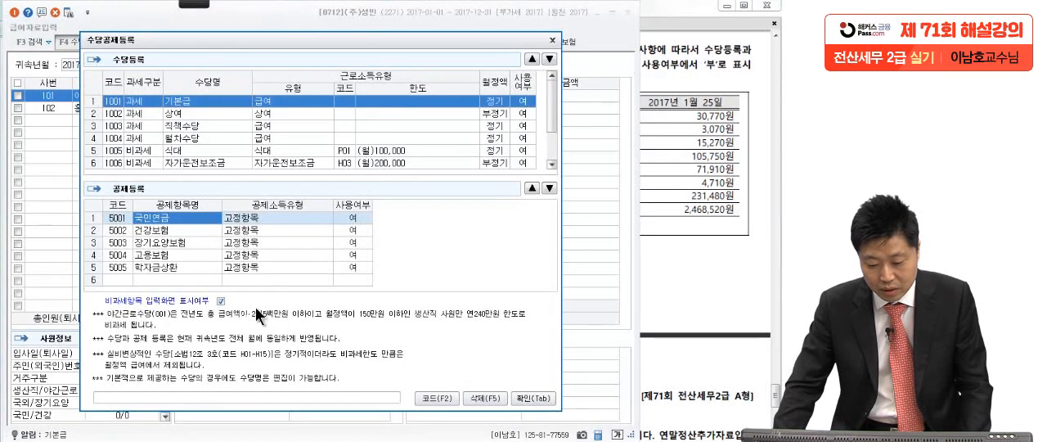
pyautogui.click(530, 397)
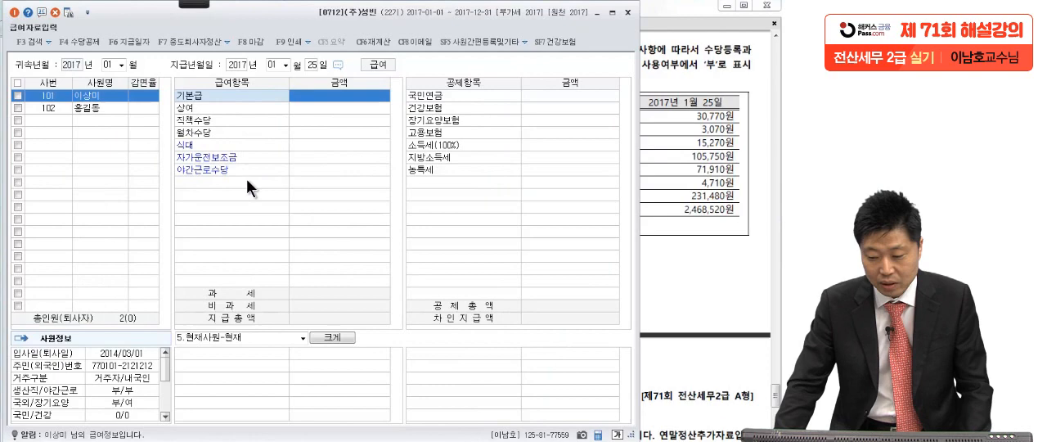
# Check the pay table in the exam PDF and enter 2,000,000 for employee 101's 기본급.
pyautogui.click(727, 170)
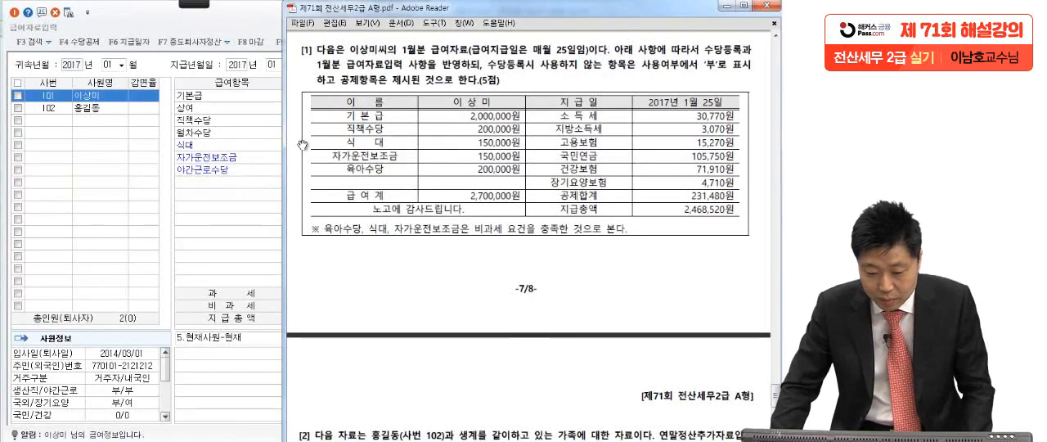
pyautogui.click(230, 120)
pyautogui.click(335, 94)
pyautogui.write('2000000')
pyautogui.press('Return')
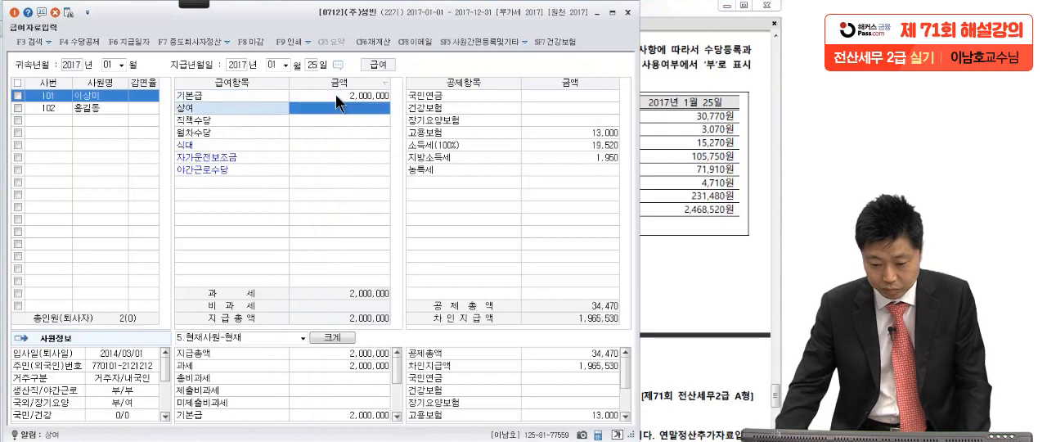
# Look up 직책수당 in the exam PDF and enter 200,000 for it in employee 101's pay items.
pyautogui.click(690, 144)
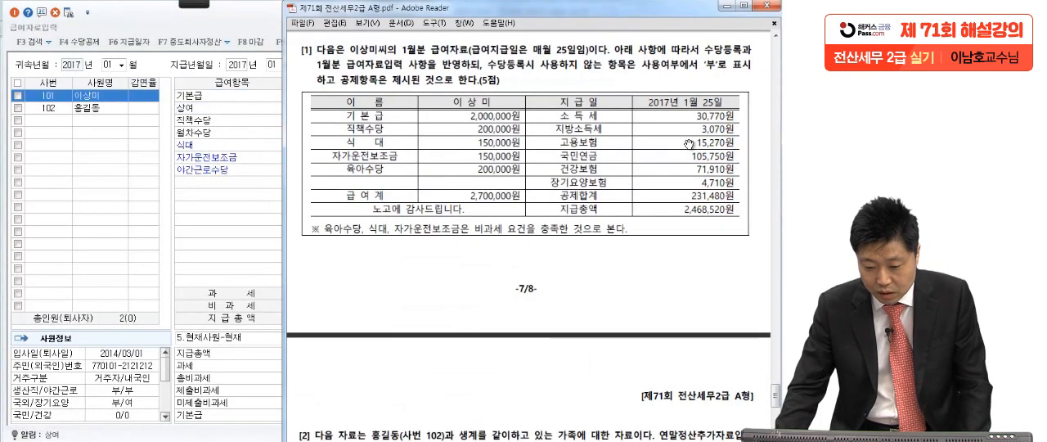
pyautogui.click(227, 119)
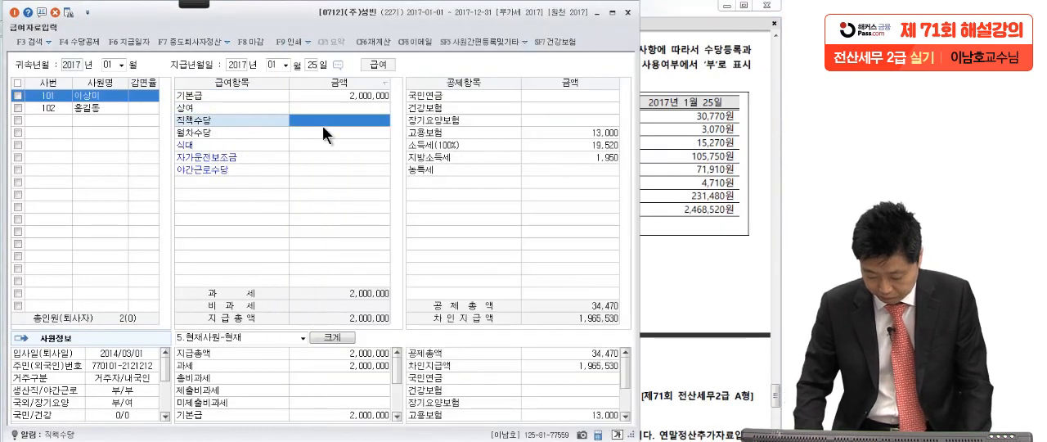
pyautogui.write('200000')
pyautogui.press('Return')
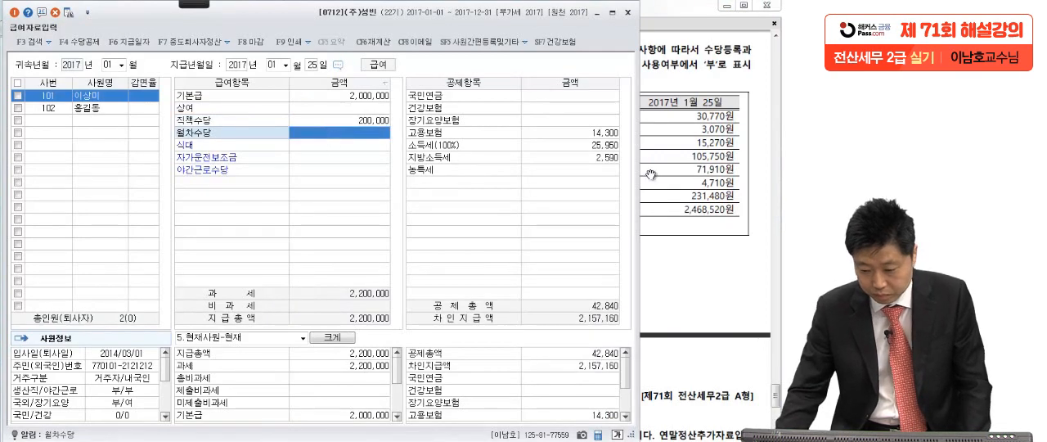
# Look up 식대 in the exam PDF and enter 150,000 for it in employee 101's pay items.
pyautogui.click(686, 161)
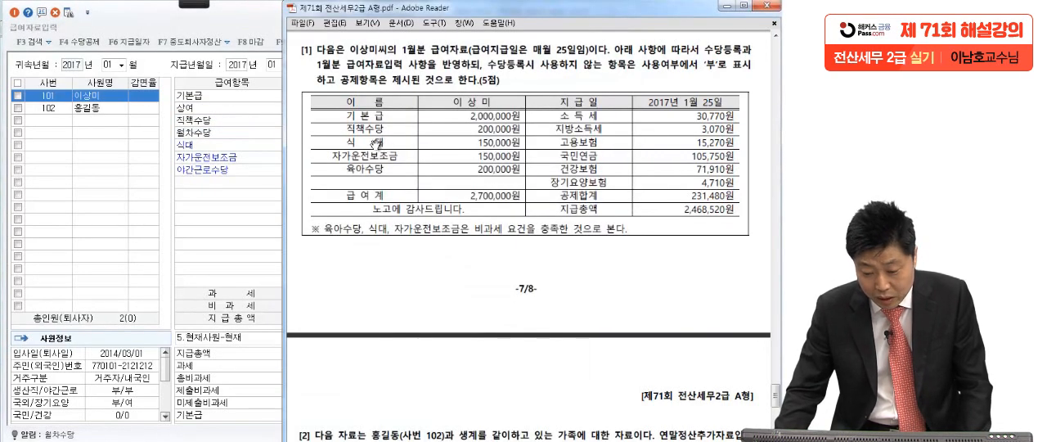
pyautogui.click(238, 126)
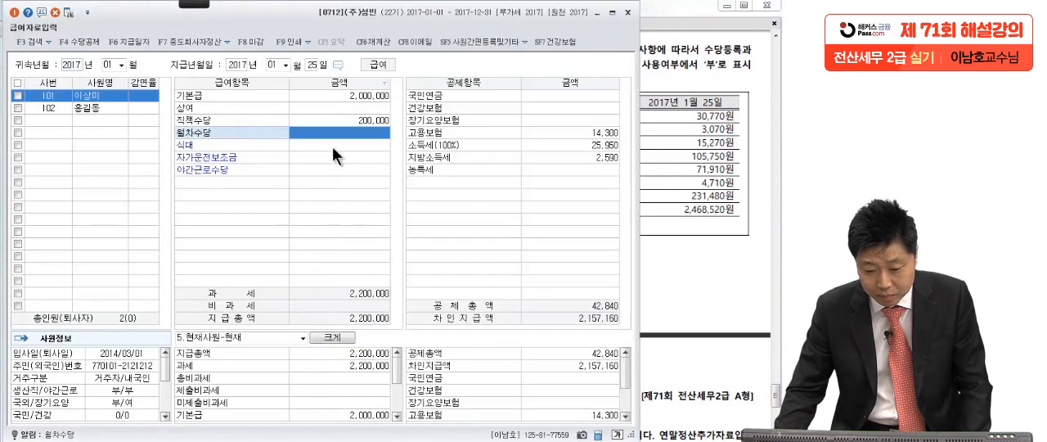
pyautogui.click(332, 146)
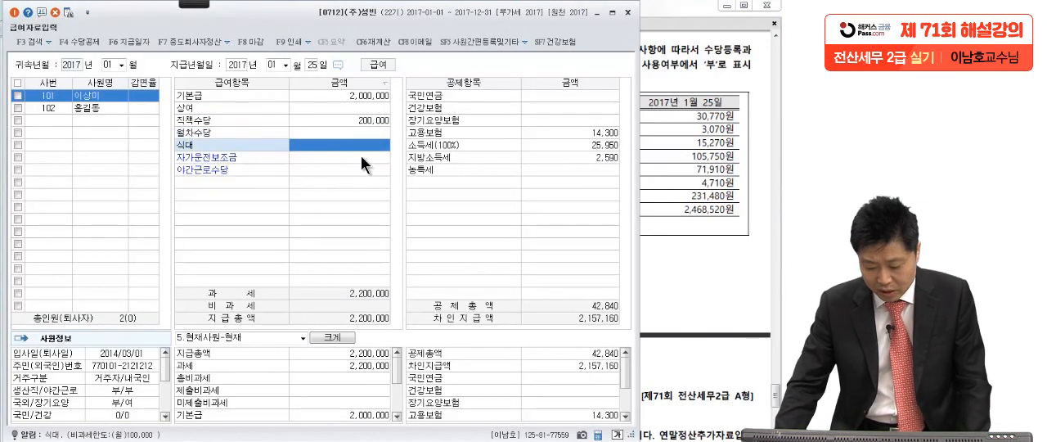
pyautogui.write('15')
pyautogui.write('0')
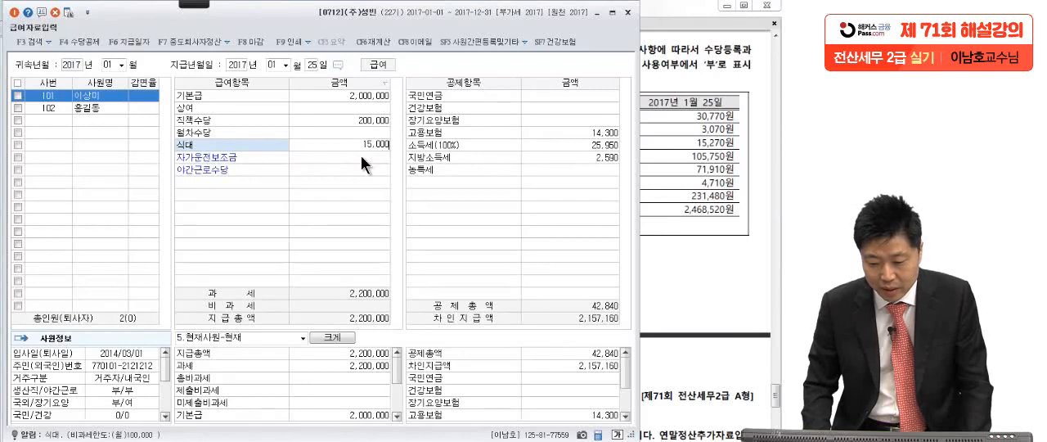
pyautogui.write(',000')
pyautogui.press('Return')
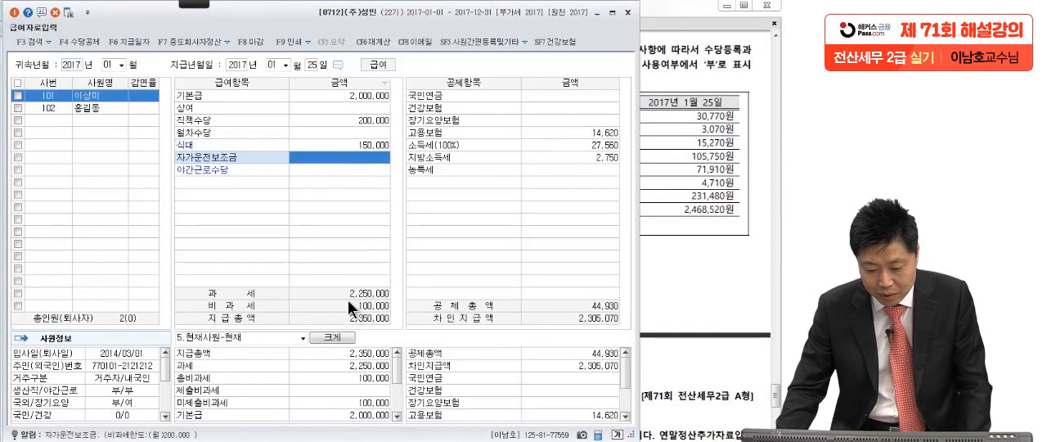
# Underline and tick the 과세 and 비과세 totals of employee 101's pay items with the red pen.
pyautogui.moveTo(187, 6)
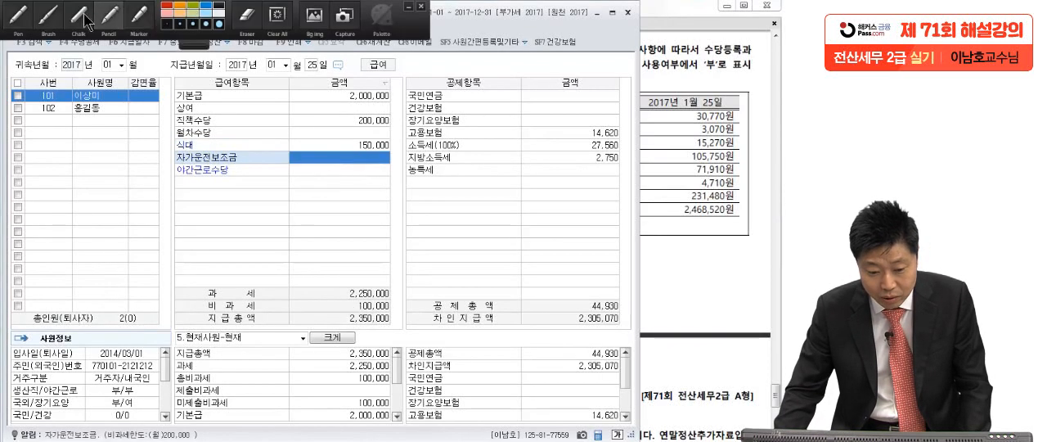
pyautogui.click(20, 18)
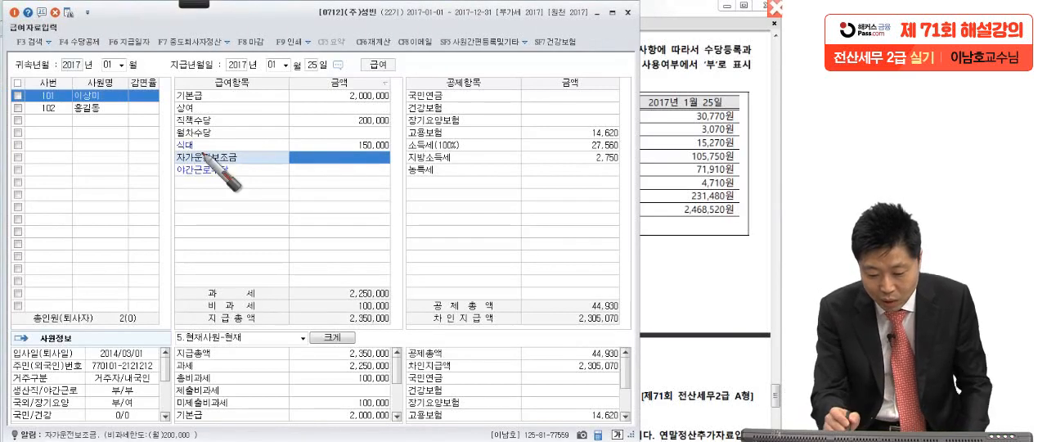
pyautogui.moveTo(389, 298); pyautogui.dragTo(405, 287)
pyautogui.moveTo(391, 313); pyautogui.dragTo(411, 293)
pyautogui.moveTo(345, 314); pyautogui.dragTo(390, 304)
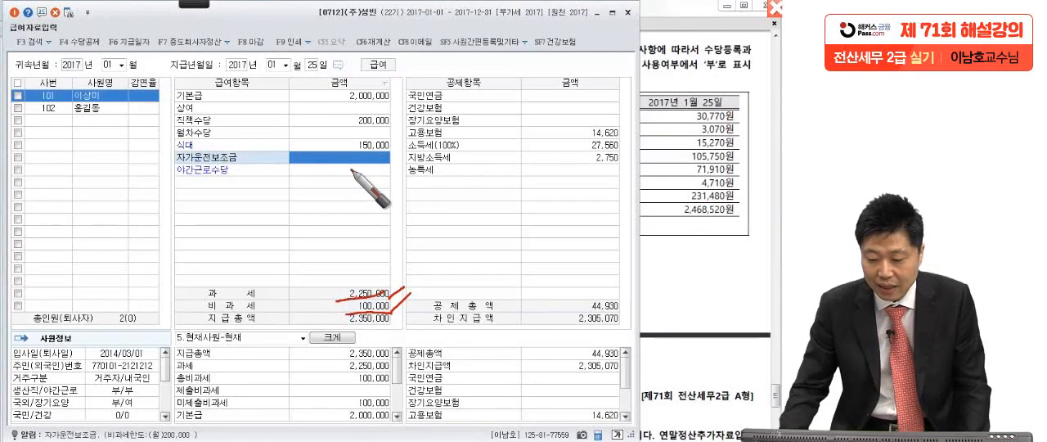
# Look up 자가운전보조금 in the exam PDF, enter 150,000 for it, and check the next allowance in the PDF table.
pyautogui.click(676, 158)
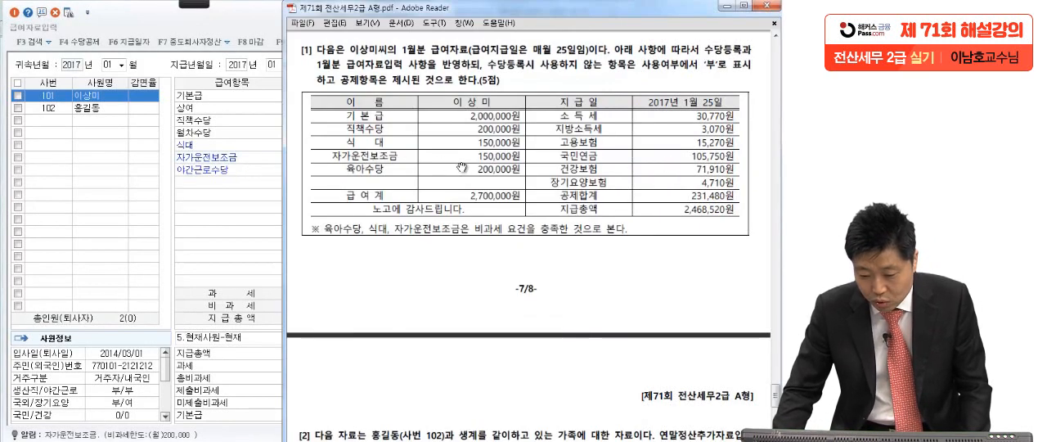
pyautogui.click(318, 161)
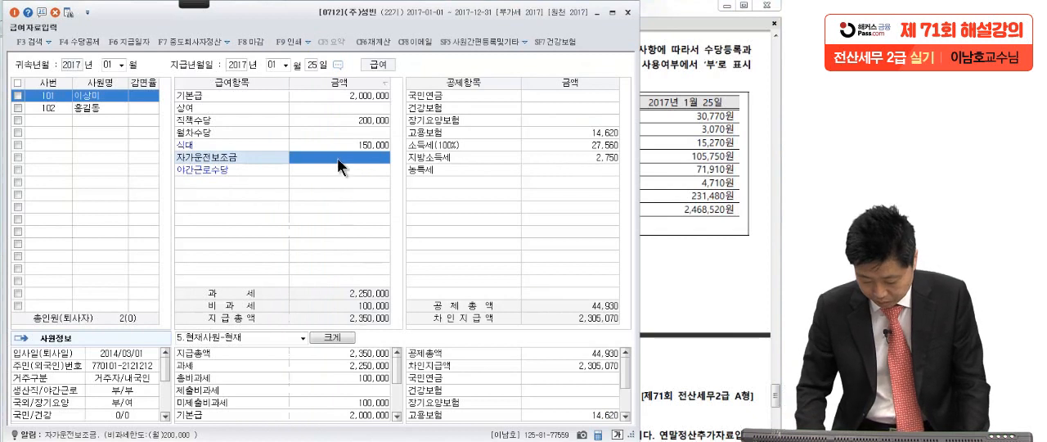
pyautogui.write('150,0')
pyautogui.write('00')
pyautogui.press('Return')
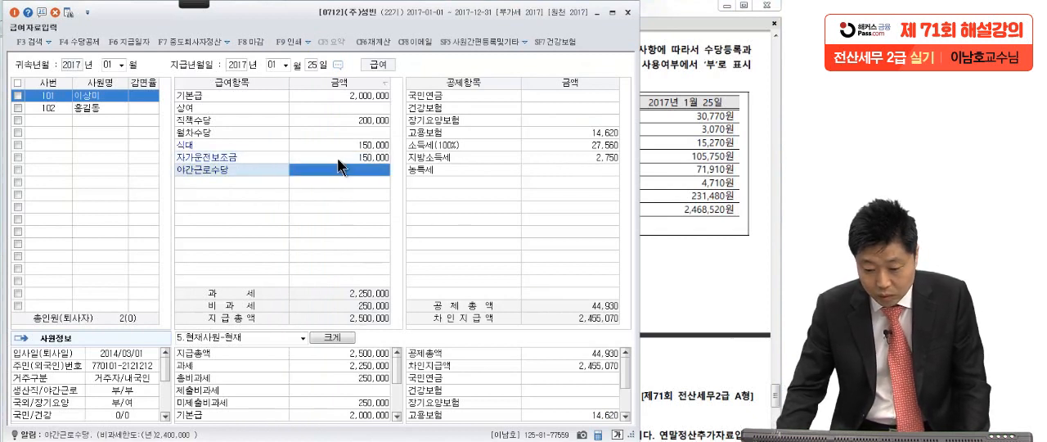
pyautogui.click(360, 157)
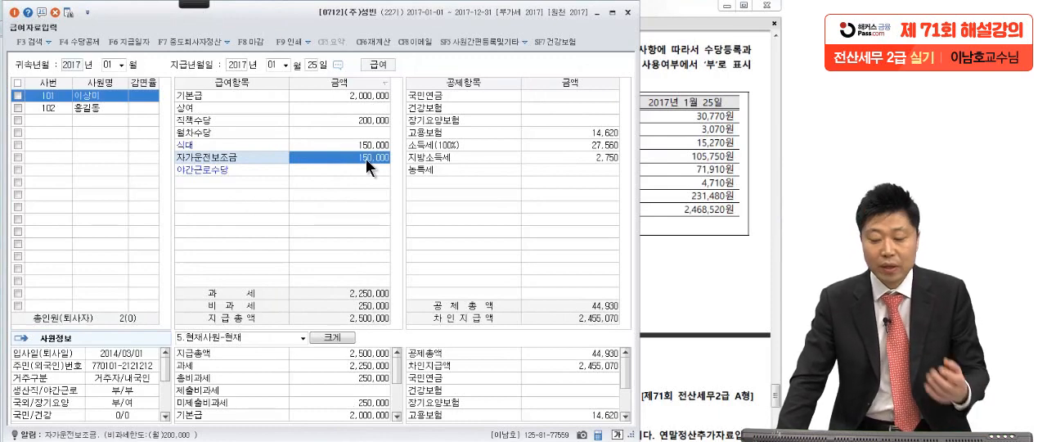
pyautogui.click(664, 185)
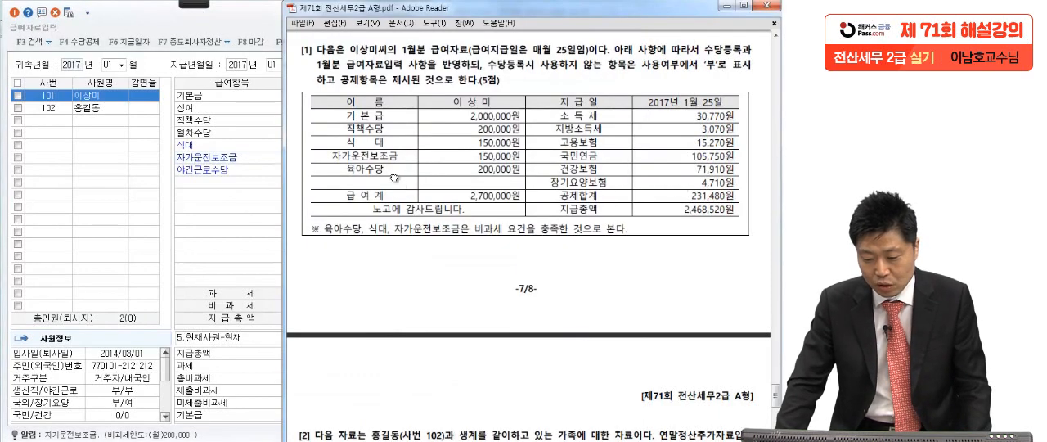
# Register 육아수당 as a new 비과세 allowance with exemption code Q01 in 수당공제등록 and confirm the registration.
pyautogui.click(240, 191)
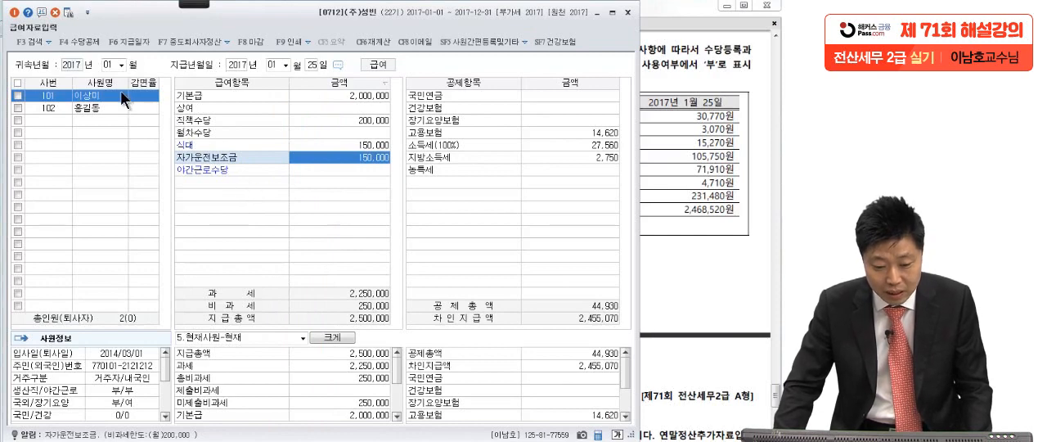
pyautogui.click(74, 38)
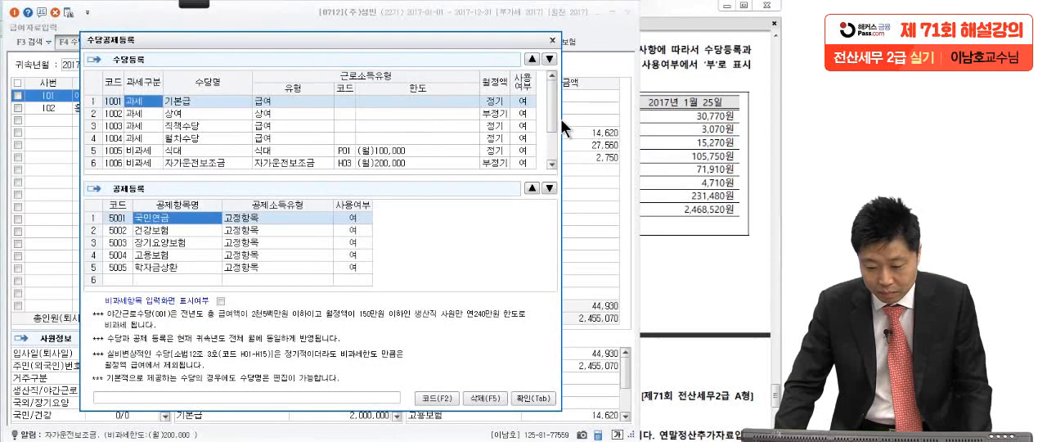
pyautogui.scroll(-2, 550, 128)
pyautogui.click(177, 163)
pyautogui.press('F2')
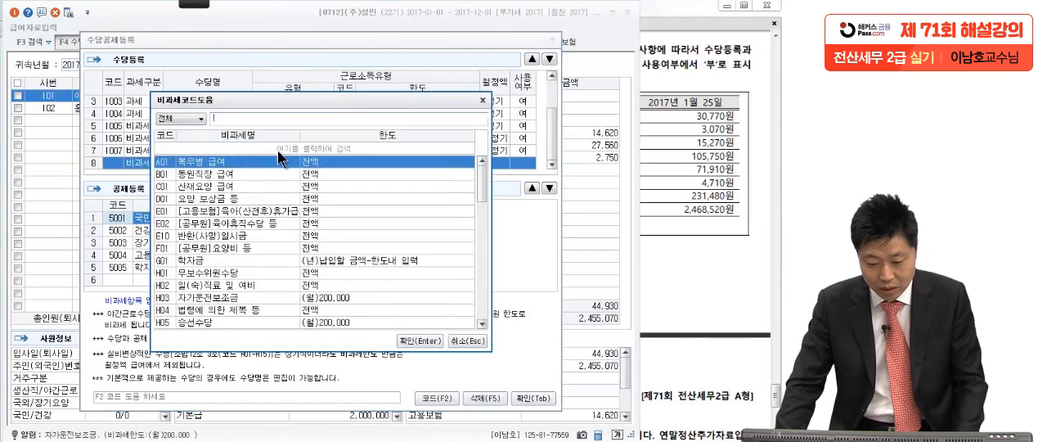
pyautogui.write('ㅇ')
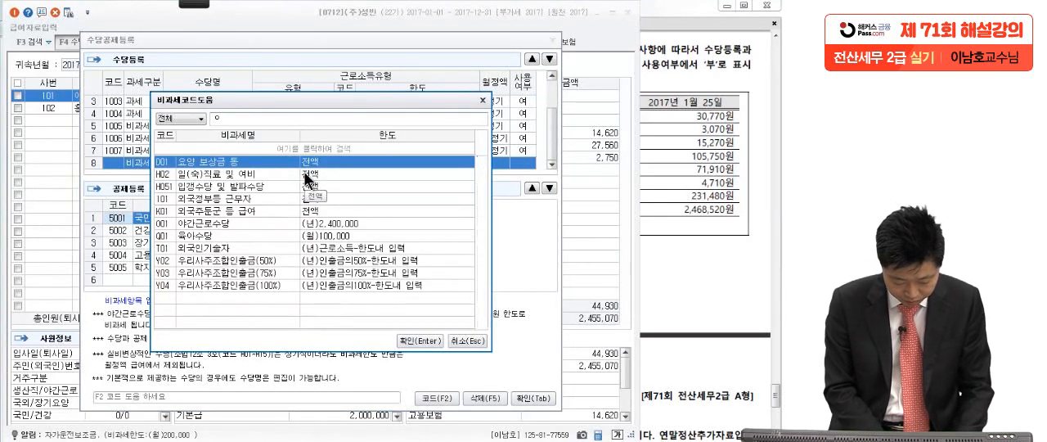
pyautogui.write('ㅠㄱㅇㅏ')
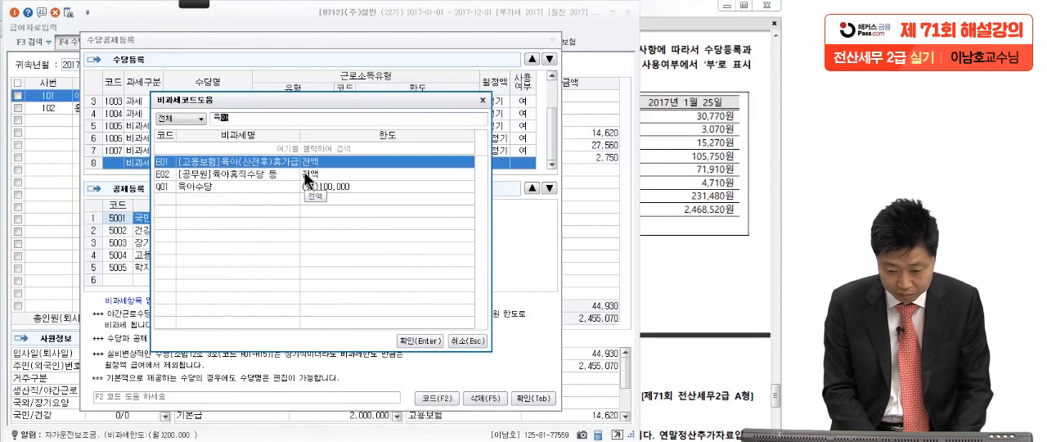
pyautogui.write('ㅅ')
pyautogui.press('Return')
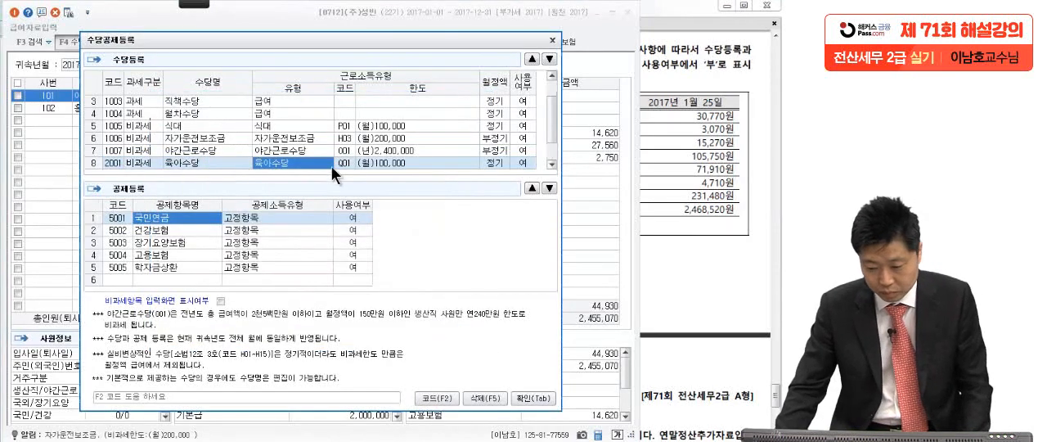
pyautogui.click(528, 398)
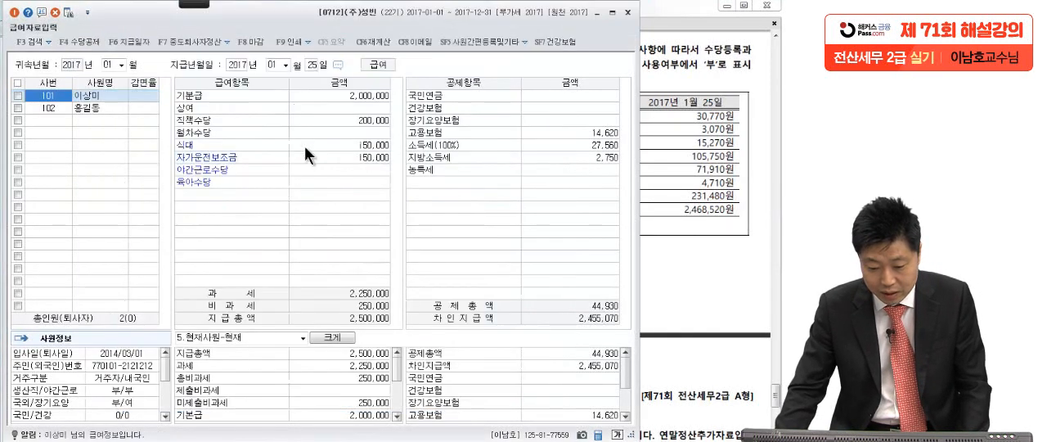
# Look up 육아수당 in the exam PDF and enter 200,000 for it in employee 101's pay items.
pyautogui.click(708, 188)
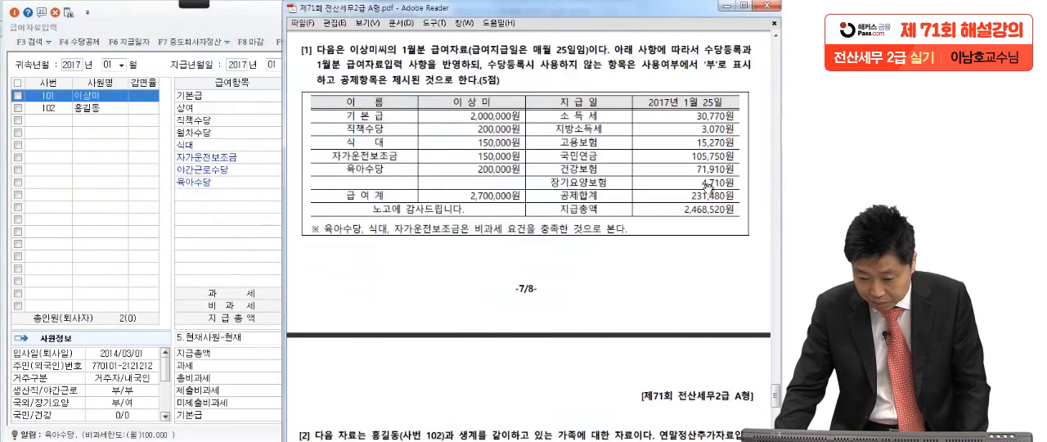
pyautogui.click(261, 208)
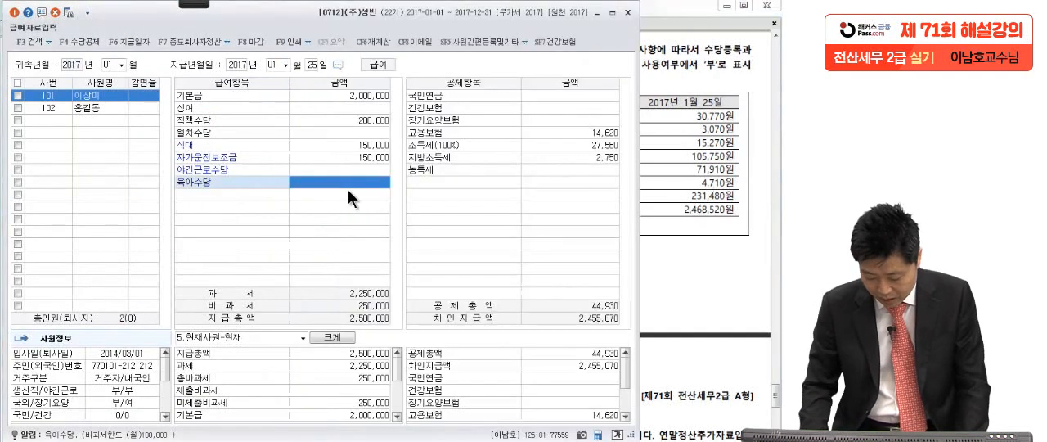
pyautogui.write('2000000')
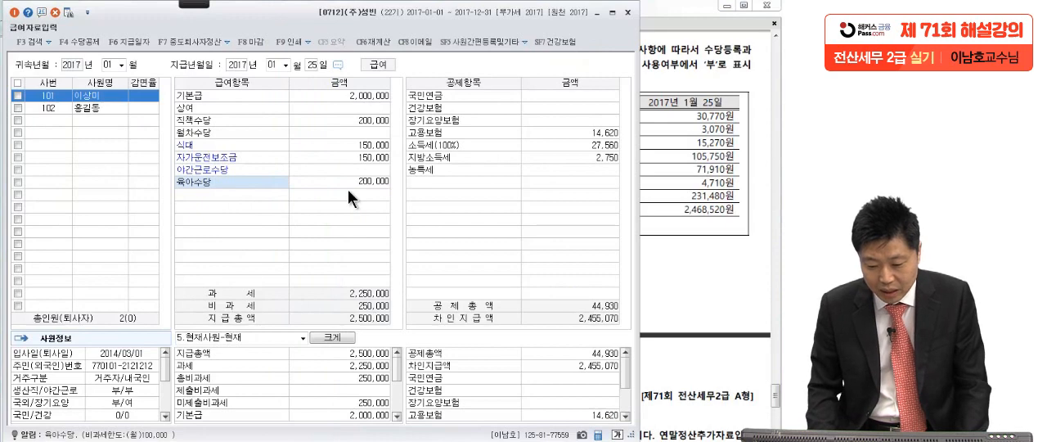
pyautogui.press('Return')
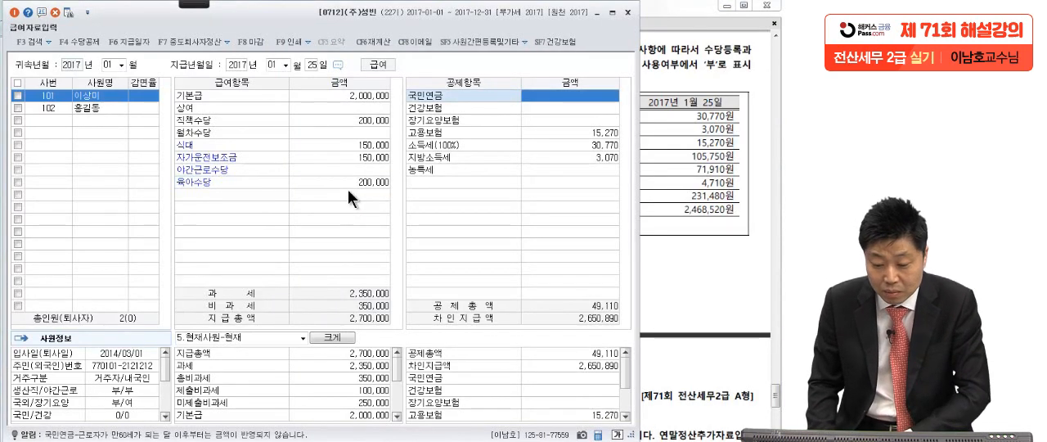
# Mark the 과세 and 지급총액 rows of employee 101's pay totals with the red pen.
pyautogui.click(364, 230)
pyautogui.click(201, 5)
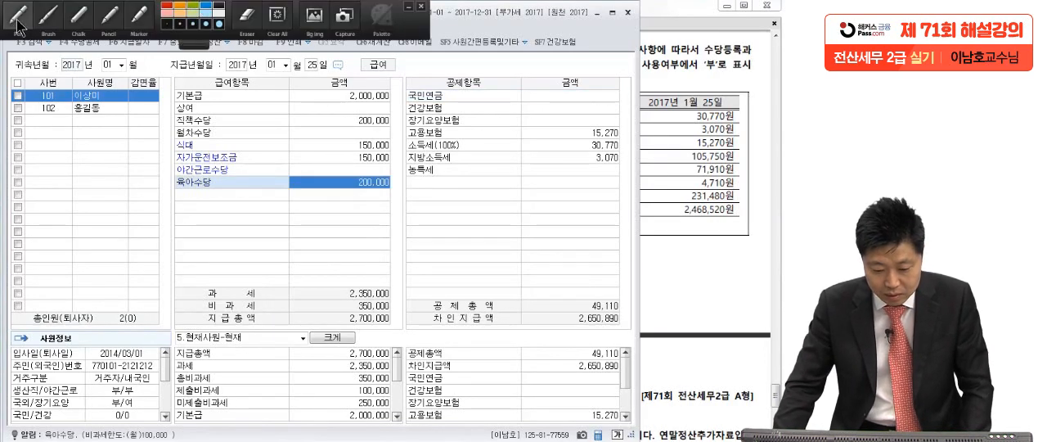
pyautogui.click(17, 24)
pyautogui.moveTo(266, 292); pyautogui.dragTo(270, 293)
pyautogui.click(264, 315)
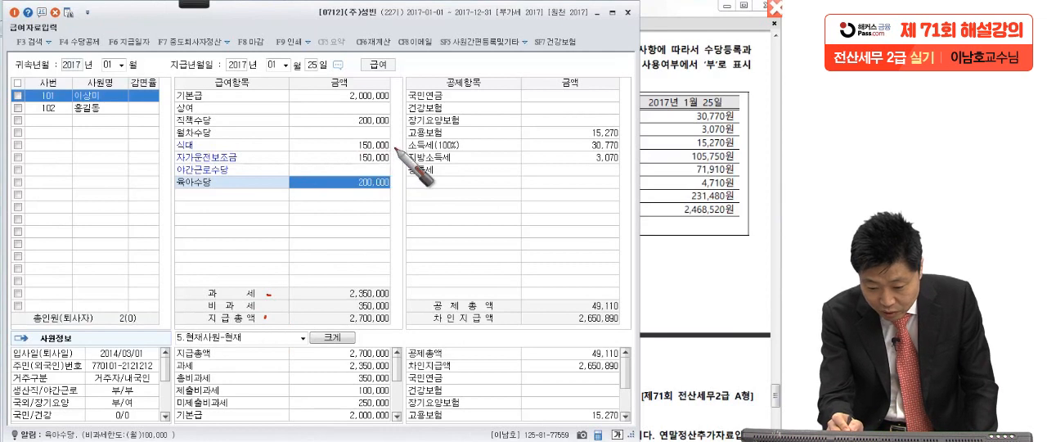
# Write 100,000 in red beside 식대 and 육아수당, and mark the 식대 and 자가운전보조금 amounts.
pyautogui.moveTo(391, 148); pyautogui.dragTo(412, 131)
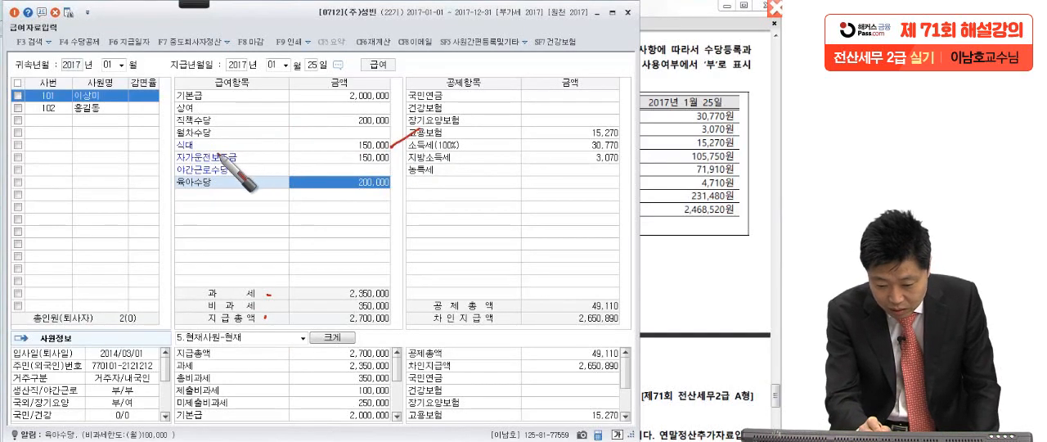
pyautogui.moveTo(266, 143); pyautogui.dragTo(265, 153)
pyautogui.moveTo(271, 145); pyautogui.dragTo(322, 144)
pyautogui.moveTo(386, 151); pyautogui.dragTo(393, 158)
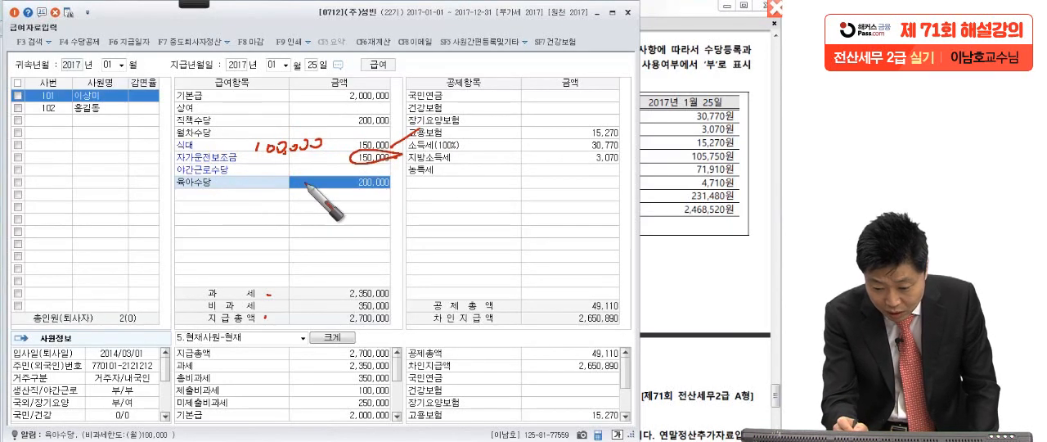
pyautogui.moveTo(258, 179); pyautogui.dragTo(335, 183)
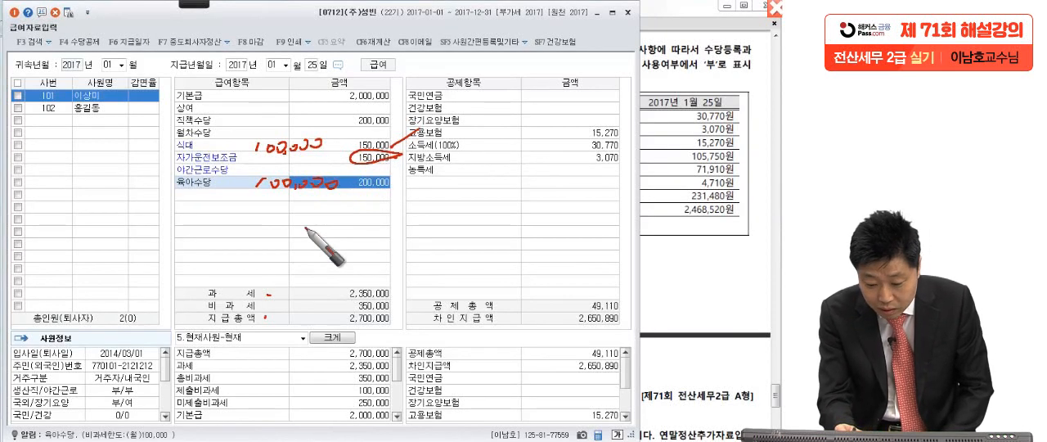
# Box the 비과세 total with the red pen and clear all pen marks from the screen.
pyautogui.moveTo(196, 306); pyautogui.dragTo(413, 311)
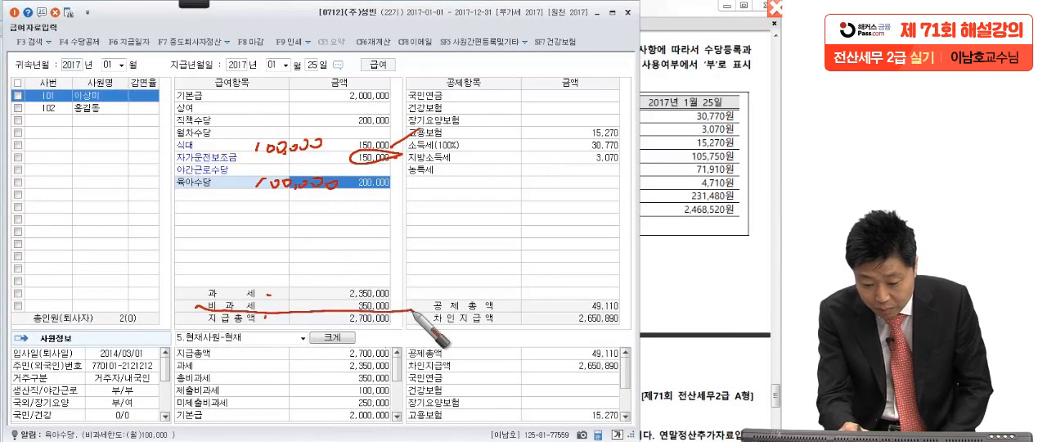
pyautogui.moveTo(200, 296)
pyautogui.mouseDown()
pyautogui.moveTo(409, 296)
pyautogui.moveTo(399, 309)
pyautogui.mouseUp()
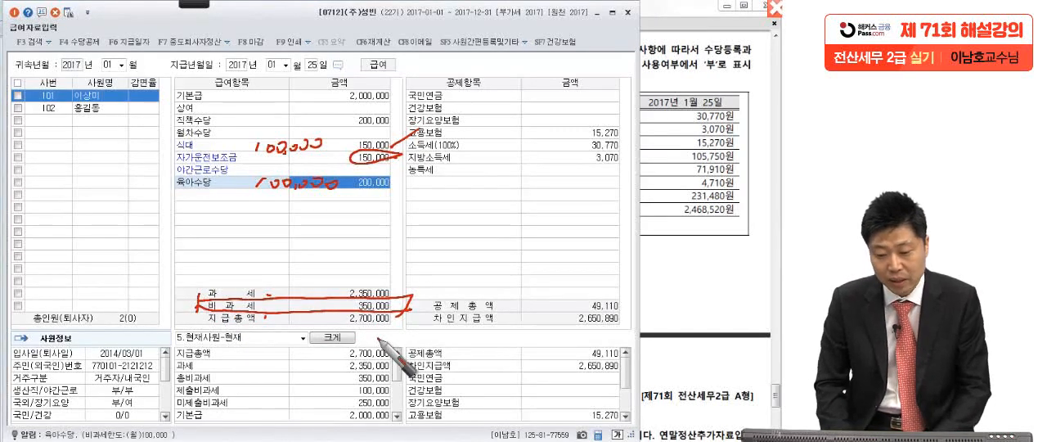
pyautogui.press('Escape')
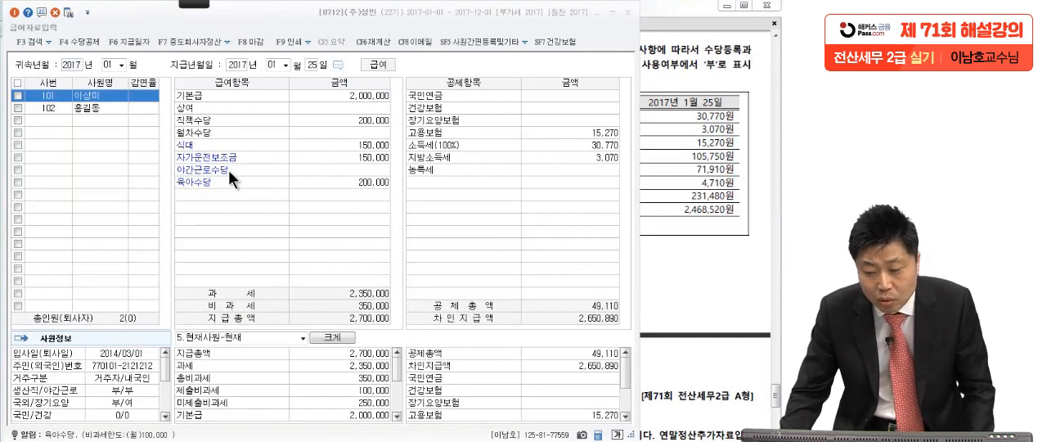
# Check the exam PDF's instruction on unused allowances and set 상여's 사용여부 to 부 in 수당공제등록.
pyautogui.click(666, 144)
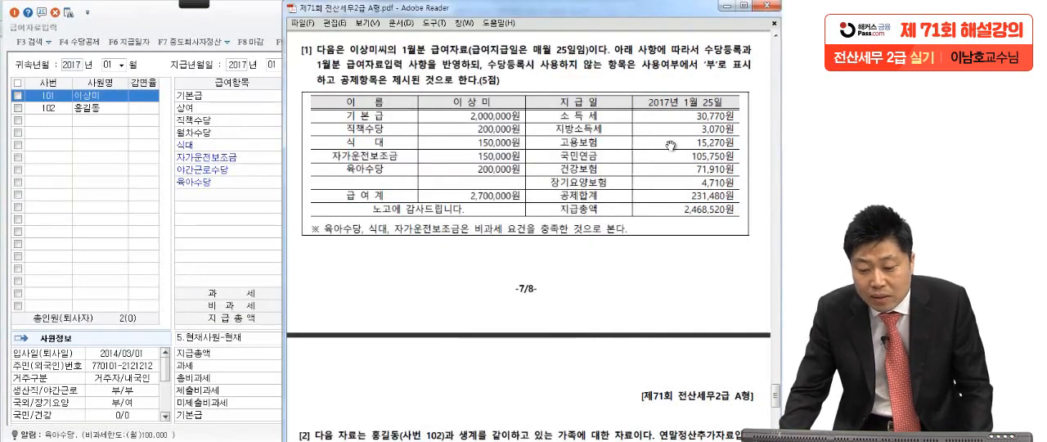
pyautogui.click(230, 228)
pyautogui.click(74, 39)
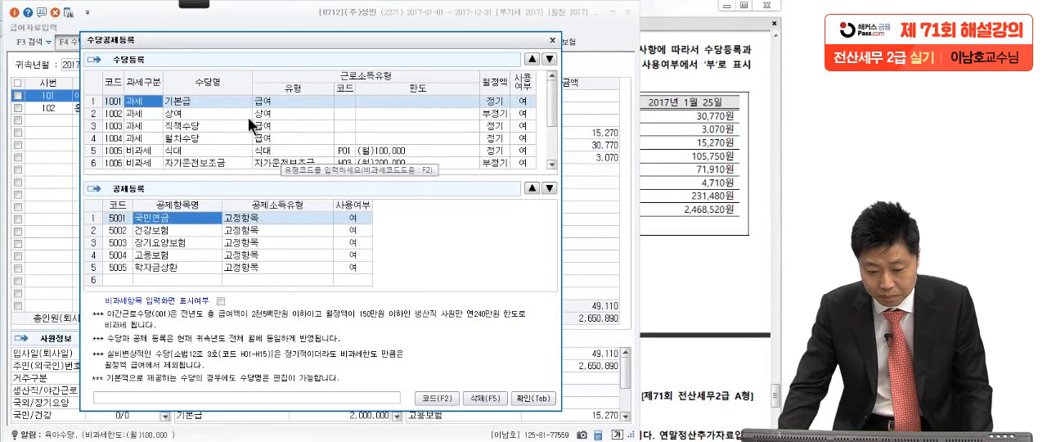
pyautogui.click(198, 113)
pyautogui.click(524, 114)
pyautogui.click(496, 114)
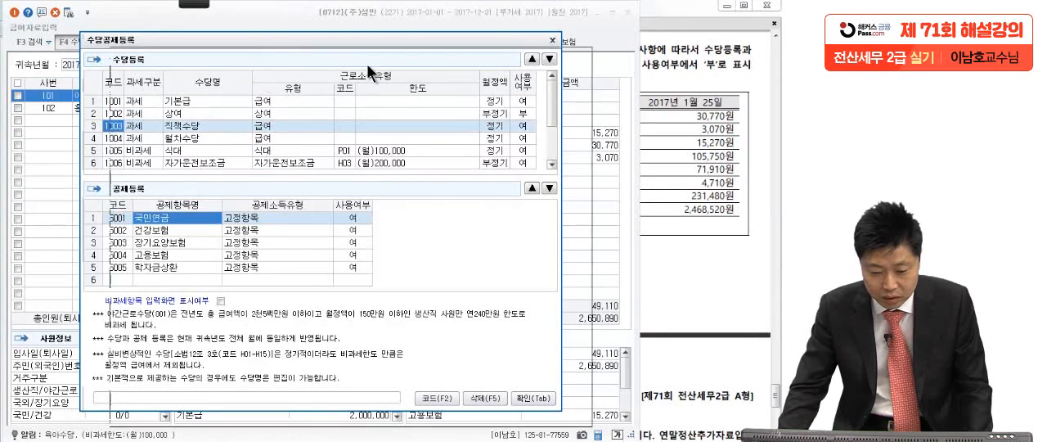
# Move the 수당공제등록 dialog aside and set 월차수당's 사용여부 to 부.
pyautogui.moveTo(262, 36); pyautogui.dragTo(467, 64)
pyautogui.moveTo(403, 67); pyautogui.dragTo(301, 43)
pyautogui.click(285, 138)
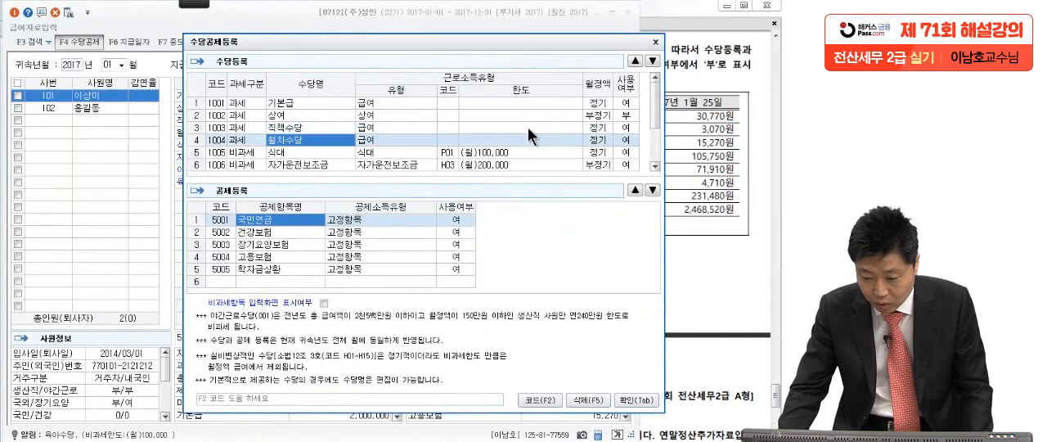
pyautogui.click(612, 137)
pyautogui.click(585, 138)
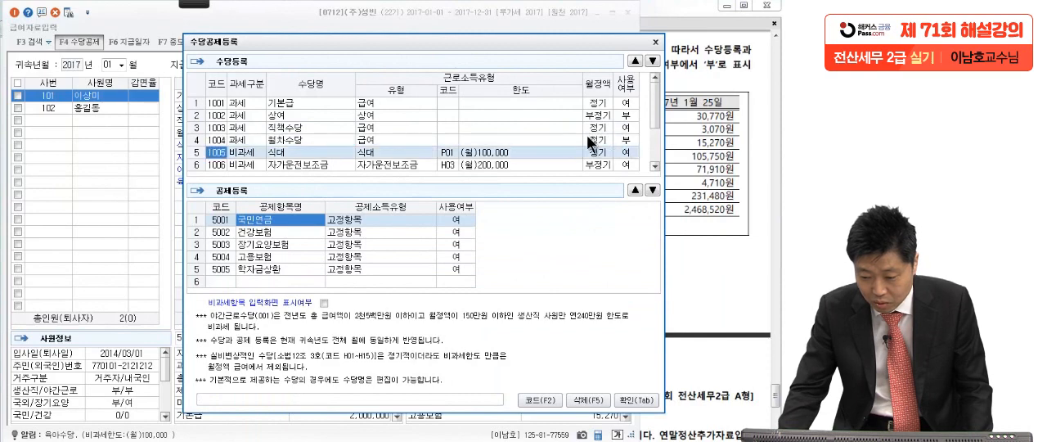
# Set 야간근로수당's 사용여부 to 부 and confirm the allowance registration.
pyautogui.click(316, 161)
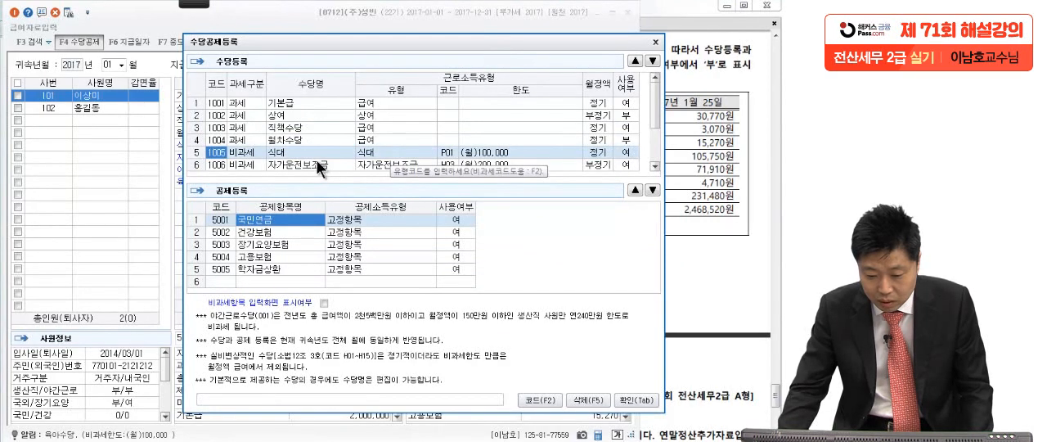
pyautogui.scroll(-1, 314, 161)
pyautogui.click(298, 139)
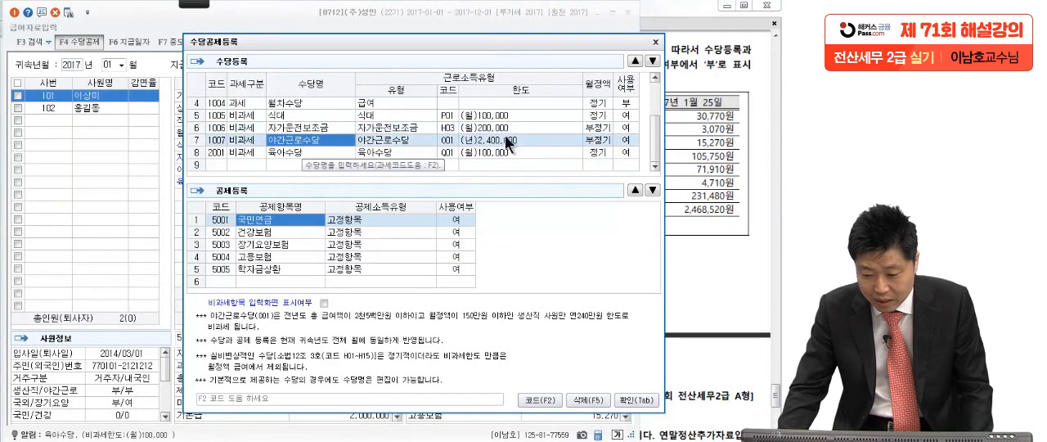
pyautogui.click(626, 139)
pyautogui.click(628, 172)
pyautogui.click(638, 399)
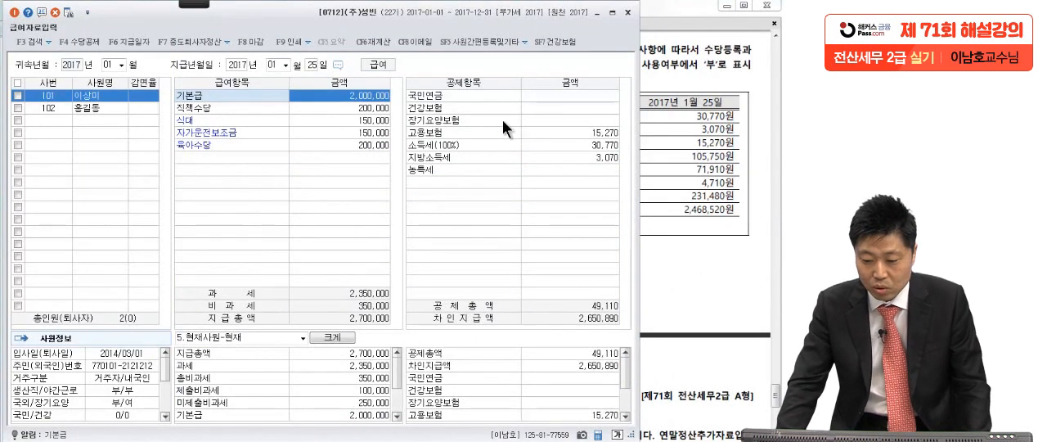
# Compare employee 101's 소득세, 지방소득세 and 고용보험 deductions with the deduction amounts in the exam PDF table.
pyautogui.click(537, 95)
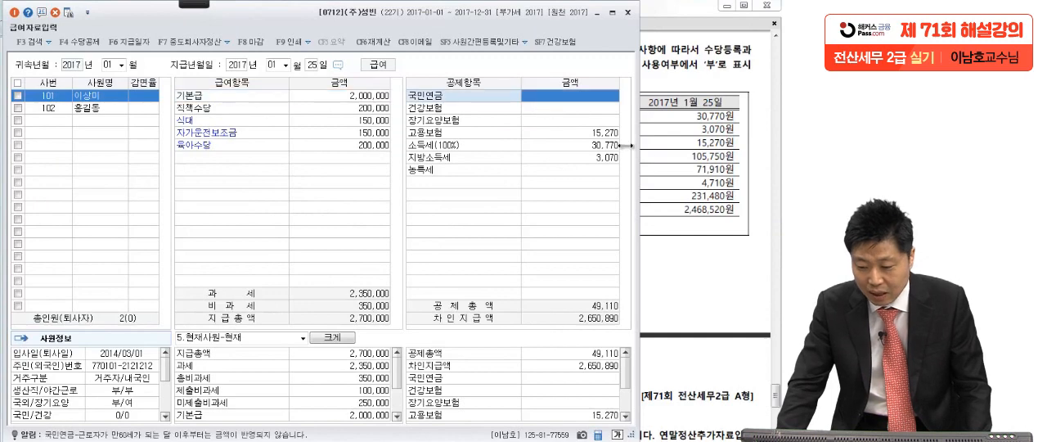
pyautogui.click(696, 170)
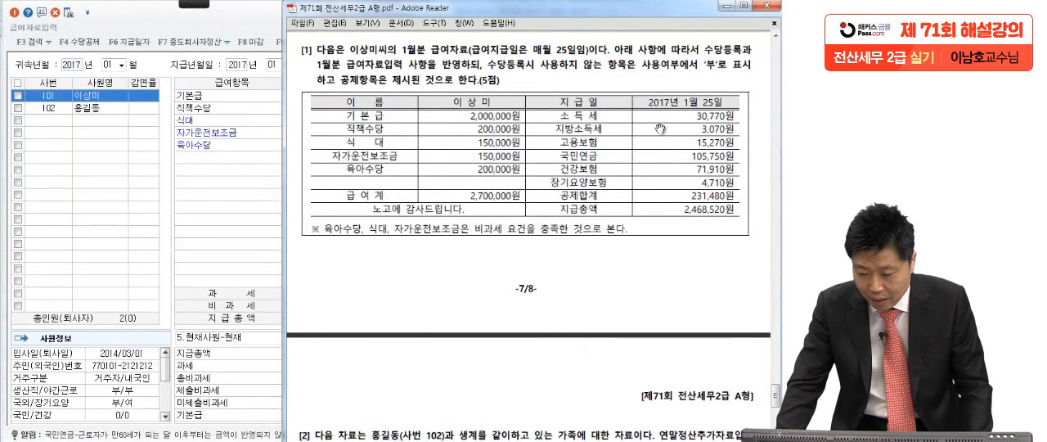
pyautogui.click(231, 214)
pyautogui.click(586, 159)
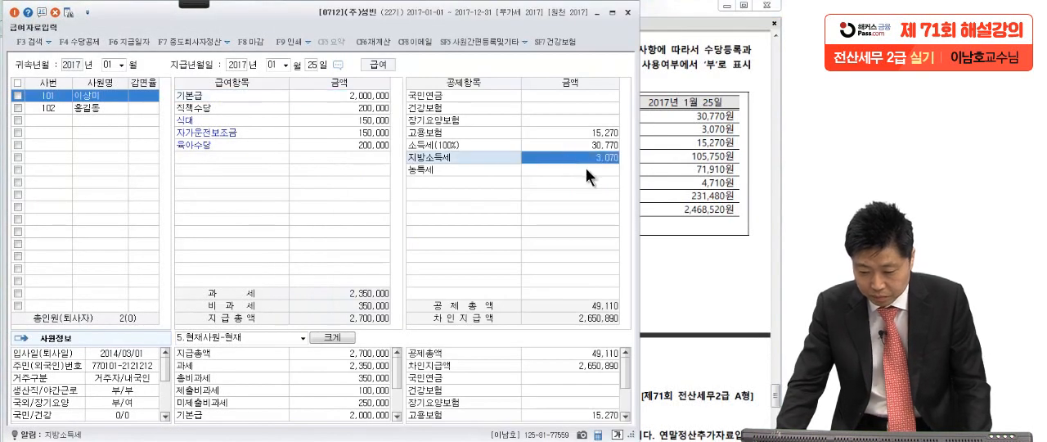
pyautogui.click(598, 146)
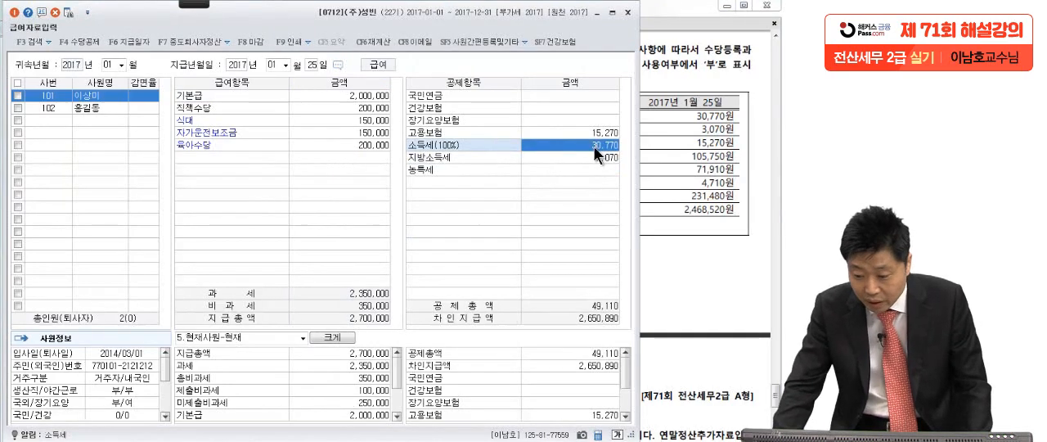
pyautogui.click(576, 156)
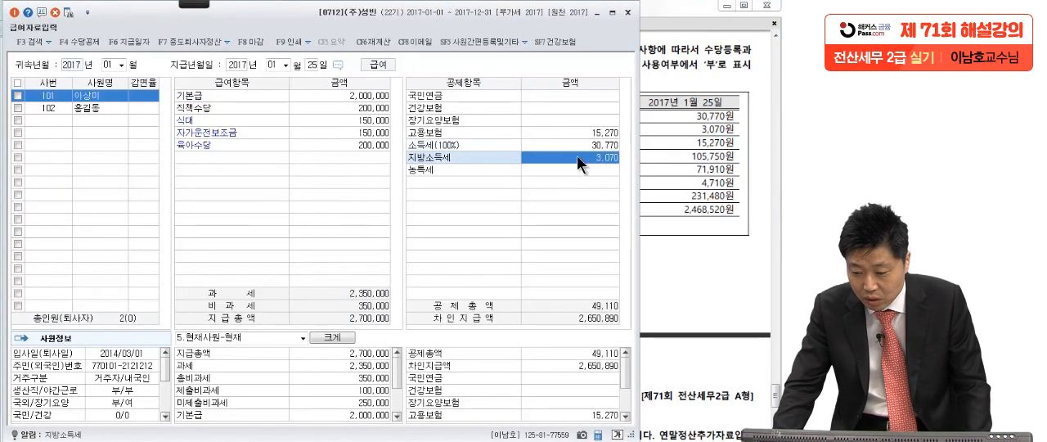
pyautogui.click(704, 156)
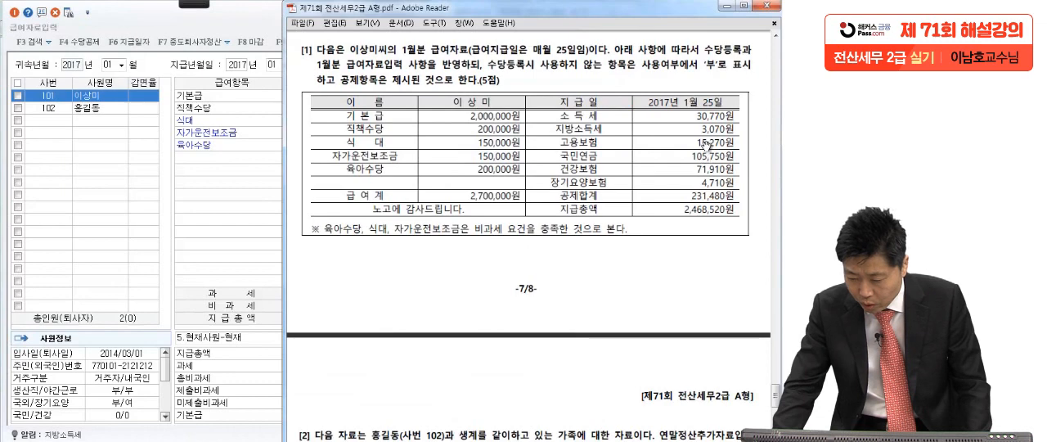
pyautogui.click(282, 250)
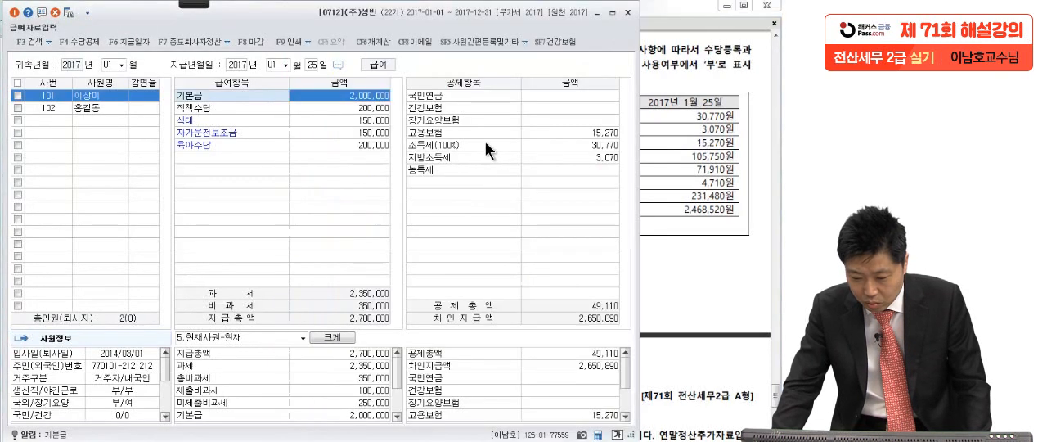
pyautogui.click(541, 130)
pyautogui.click(672, 157)
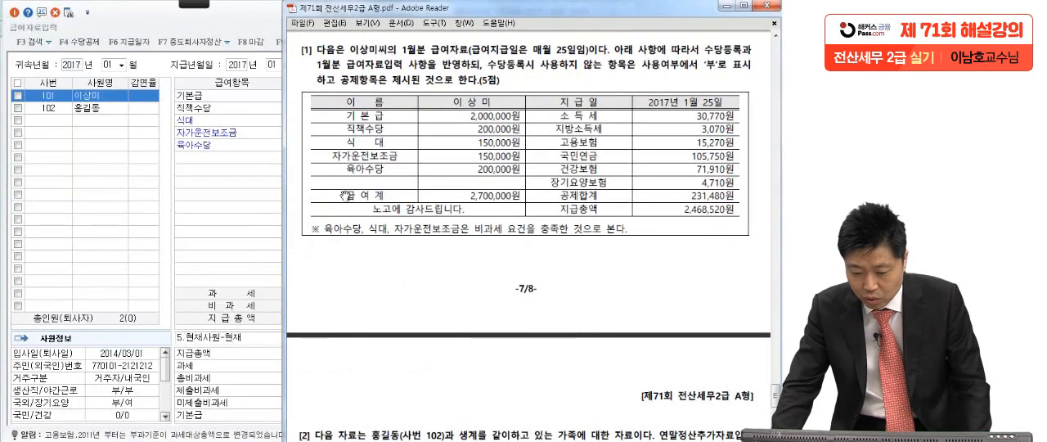
# Enter 105,750 as employee 101's 국민연금 deduction in 급여자료입력.
pyautogui.click(266, 208)
pyautogui.click(598, 98)
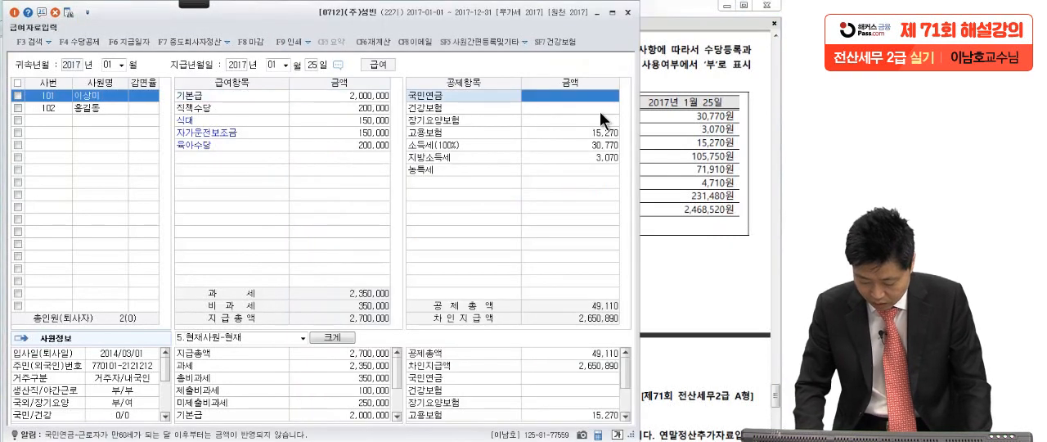
pyautogui.write('105,750')
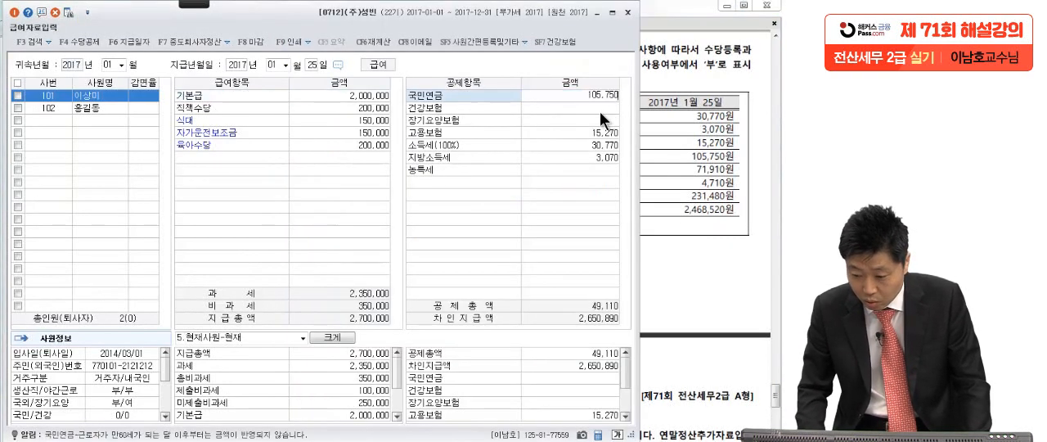
pyautogui.press('Return')
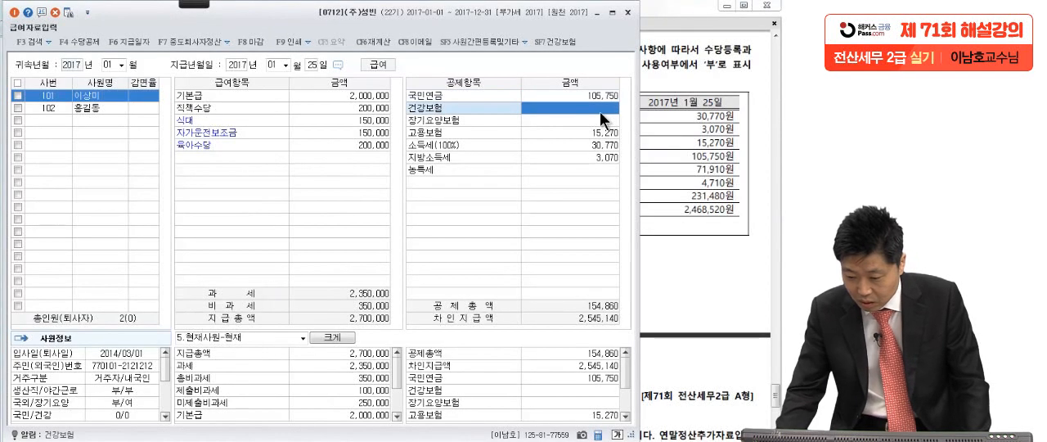
# Check the 건강보험 amount in the exam PDF and enter 71,910 as employee 101's 건강보험 deduction.
pyautogui.click(697, 143)
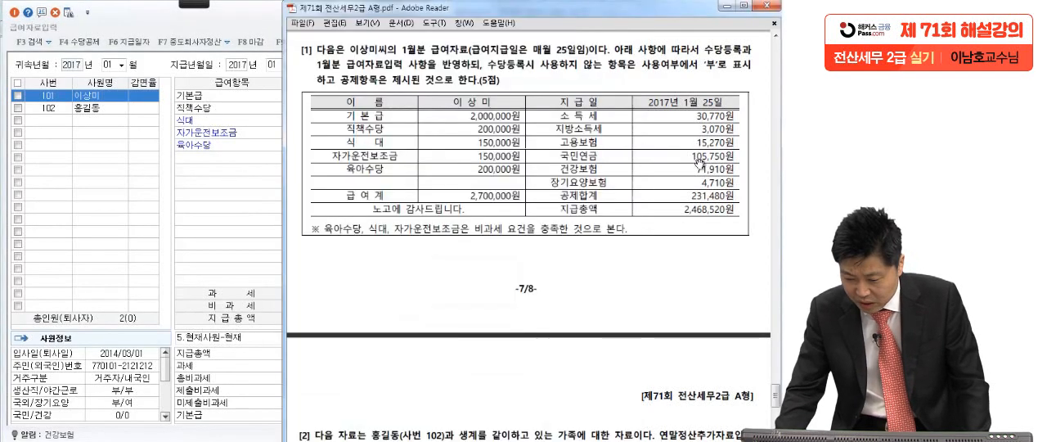
pyautogui.click(243, 215)
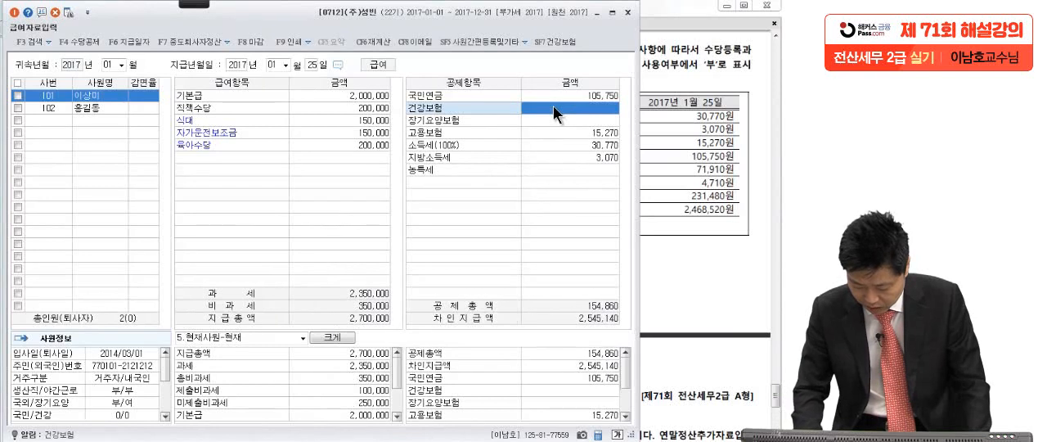
pyautogui.write('71,910')
pyautogui.press('Return')
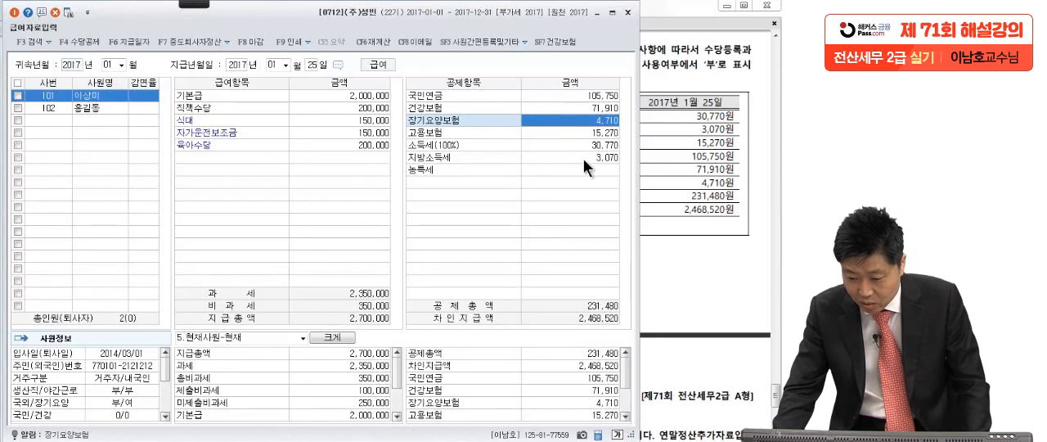
# Compare employee 101's 장기요양보험, 공제총액 and 차인지급액 with the exam PDF table and close 급여자료입력.
pyautogui.click(661, 180)
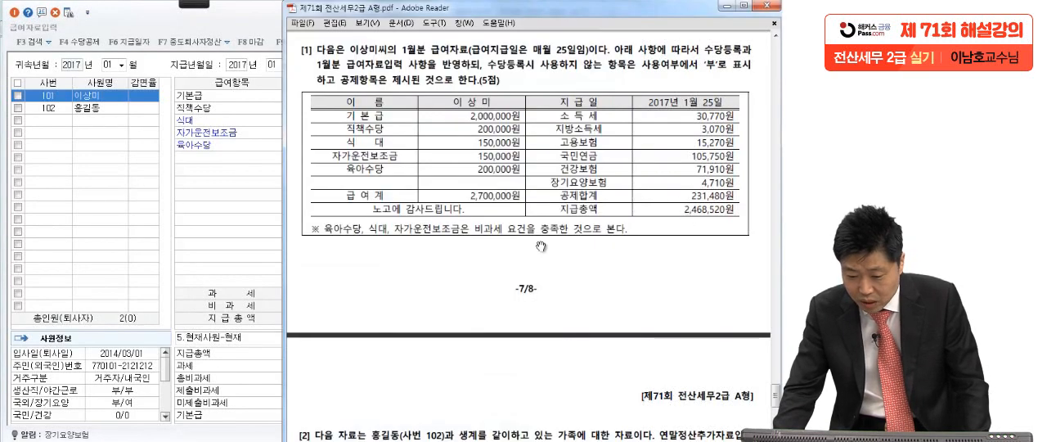
pyautogui.click(281, 236)
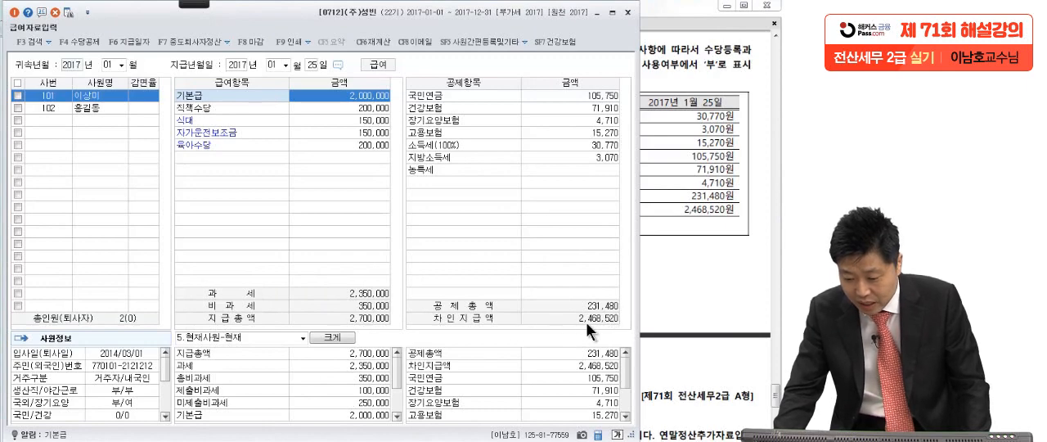
pyautogui.click(689, 252)
pyautogui.click(211, 209)
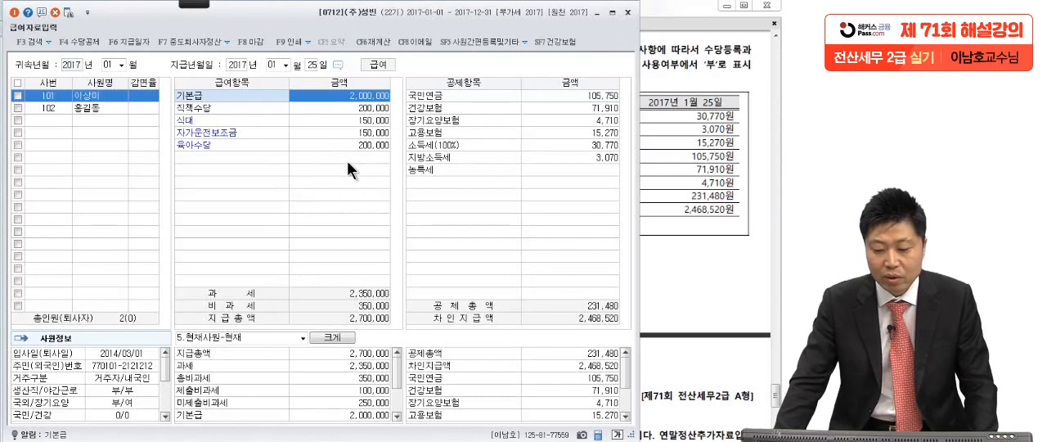
pyautogui.click(627, 13)
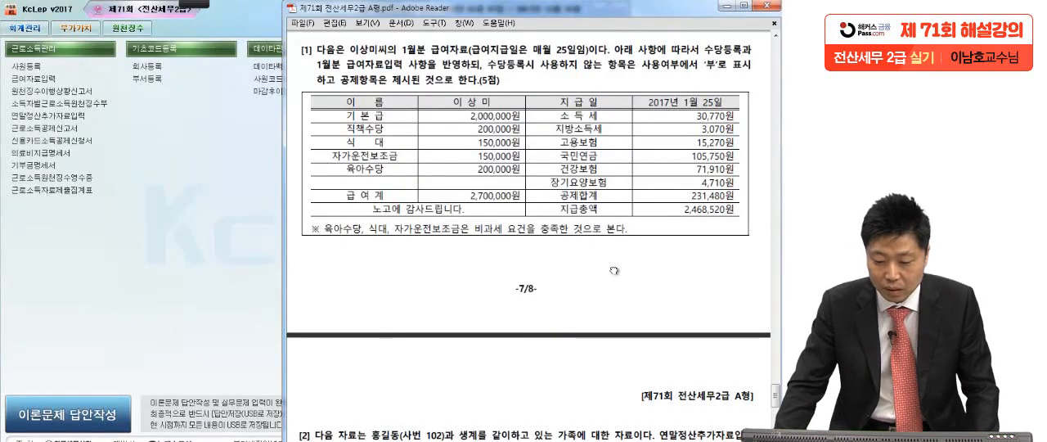
# Read question [2] on employee 102's year-end settlement in the exam PDF and underline the 연말정산입력 tab instruction.
pyautogui.scroll(-3, 622, 295)
pyautogui.scroll(-7, 622, 295)
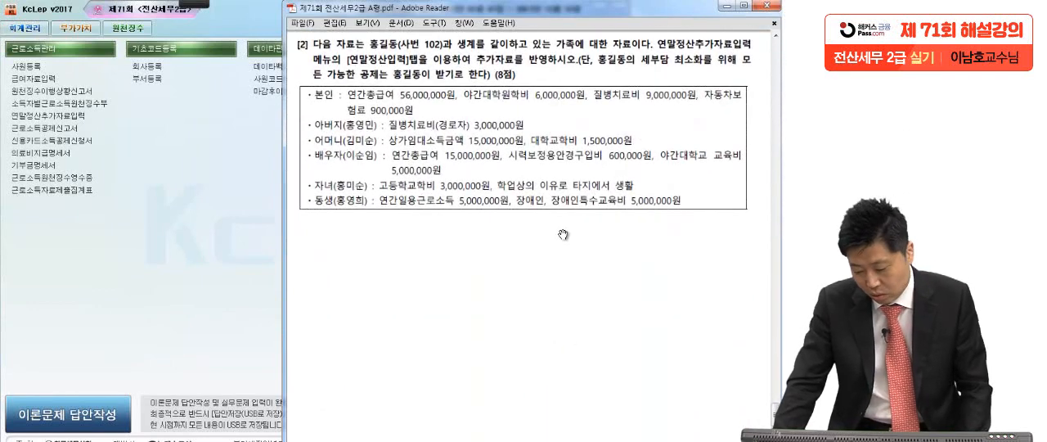
pyautogui.moveTo(193, 4)
pyautogui.click(21, 18)
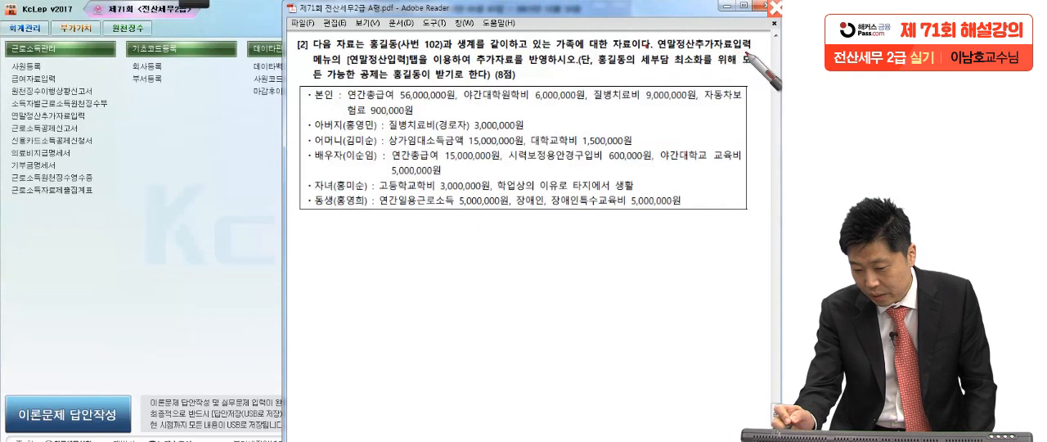
pyautogui.moveTo(347, 80); pyautogui.dragTo(411, 82)
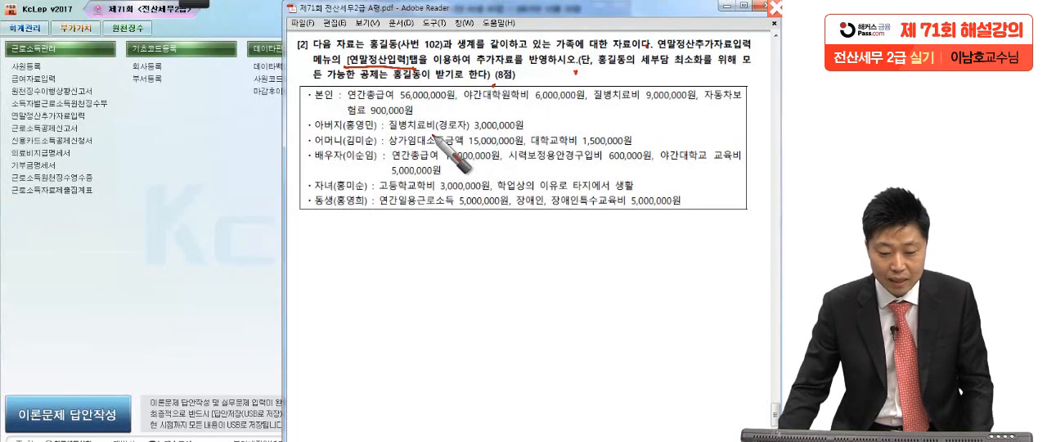
pyautogui.press('Escape')
# Open 연말정산추가자료입력 for employee 102 and enlarge the 연말정산입력 form.
pyautogui.click(150, 277)
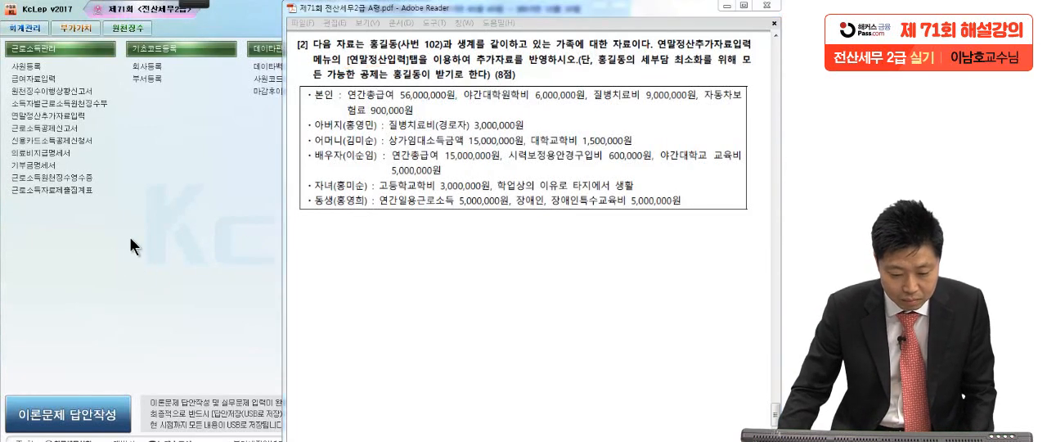
pyautogui.click(77, 117)
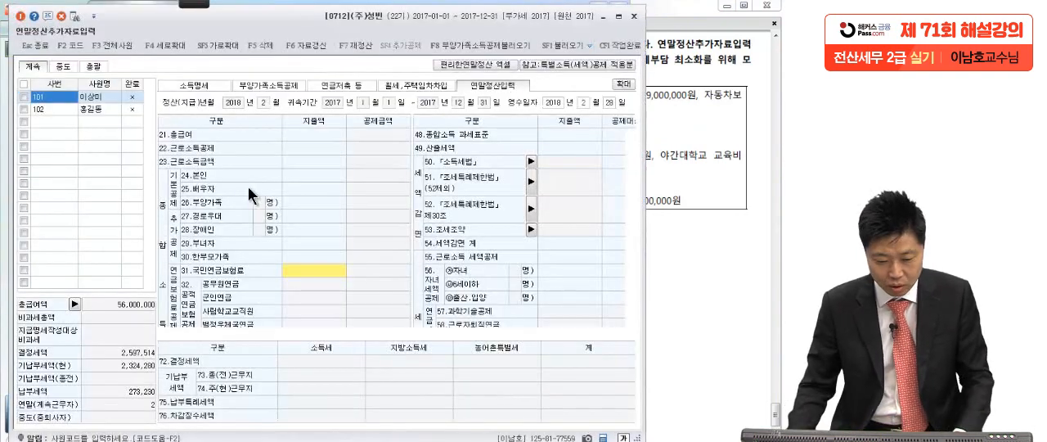
pyautogui.click(99, 109)
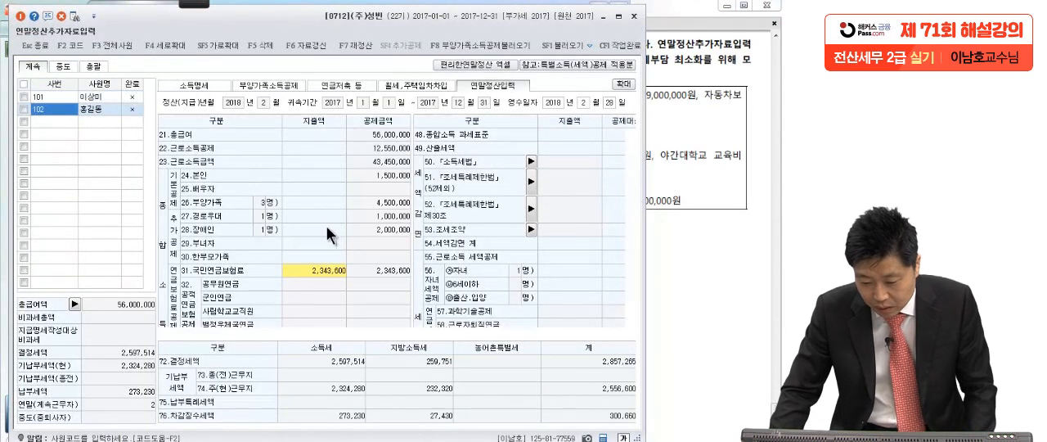
pyautogui.click(651, 191)
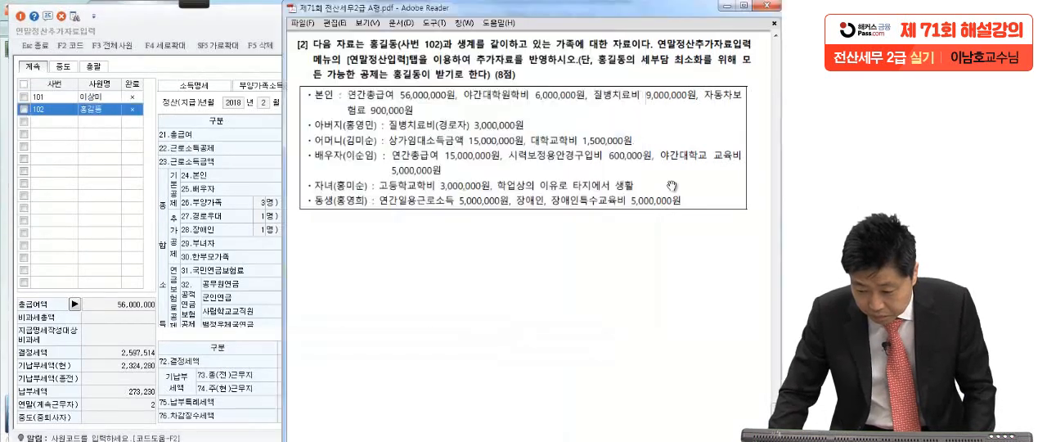
pyautogui.click(219, 63)
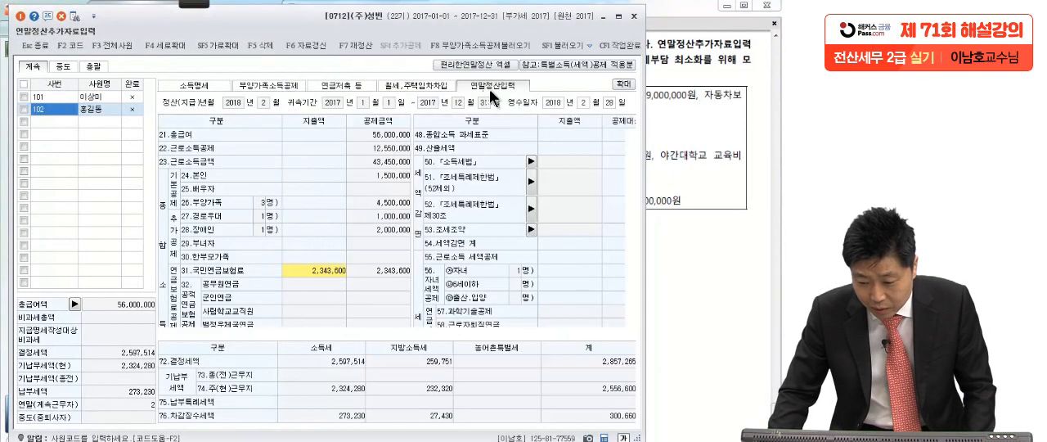
pyautogui.click(624, 84)
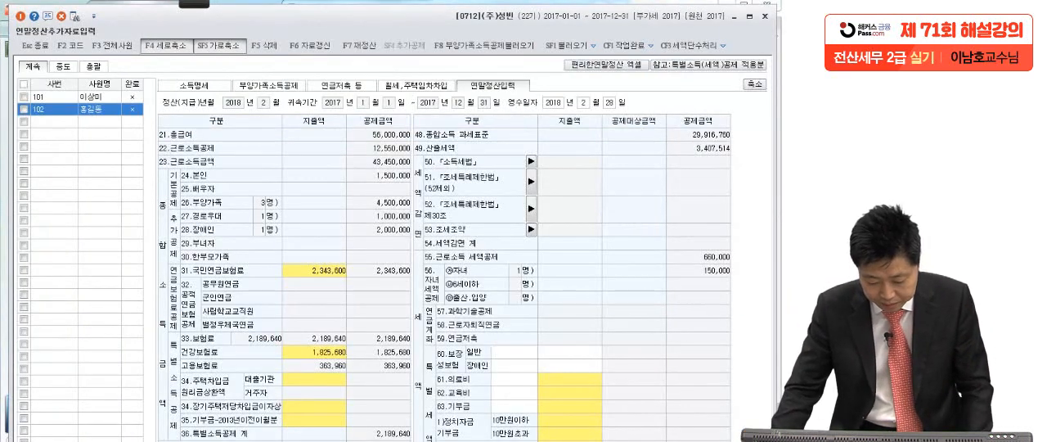
# Underline the 본인 야간대학원학비, 질병치료비 and 자동차보험료 amounts in the exam PDF's question [2].
pyautogui.click(277, 440)
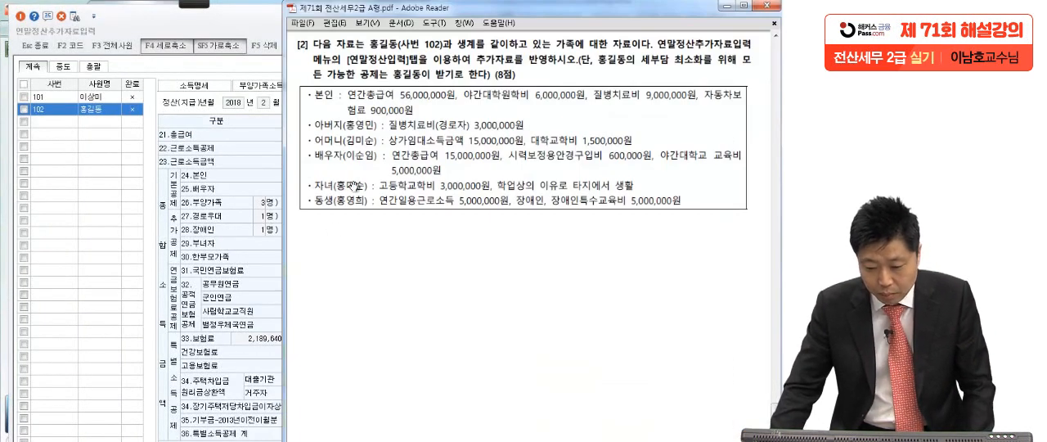
pyautogui.moveTo(194, 3)
pyautogui.click(18, 16)
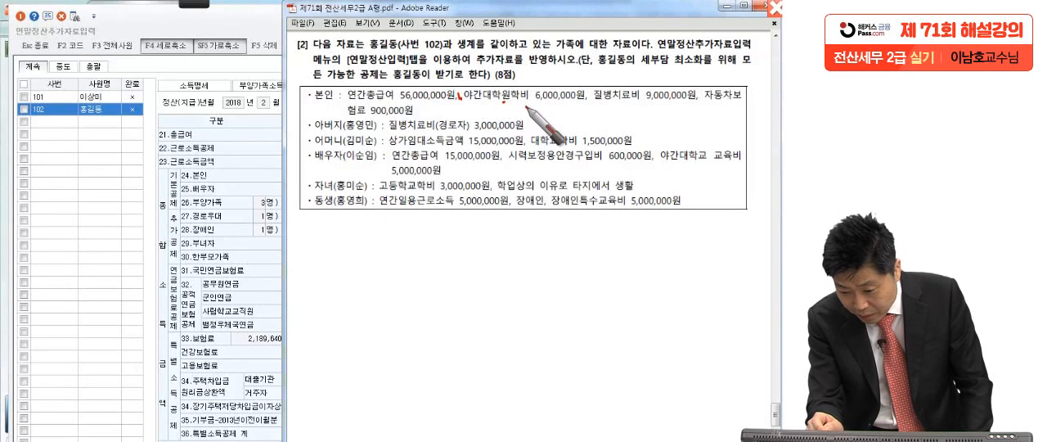
pyautogui.moveTo(471, 106); pyautogui.dragTo(591, 103)
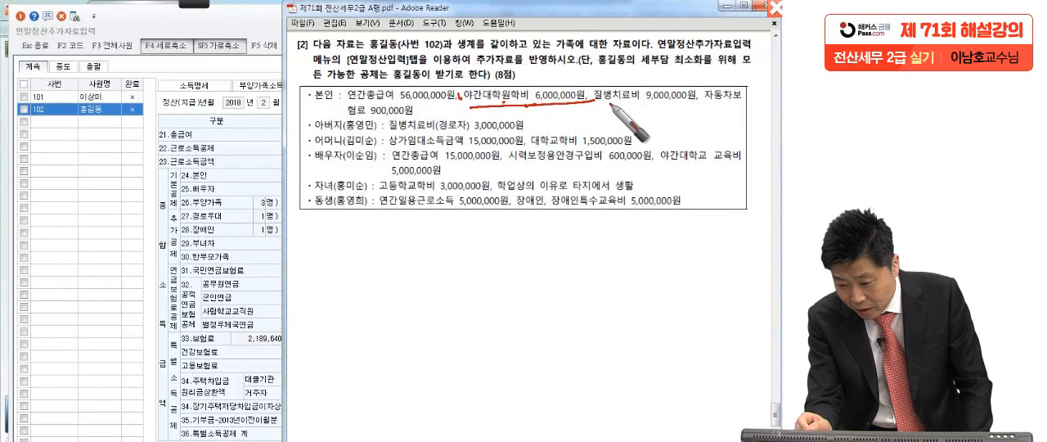
pyautogui.click(699, 102)
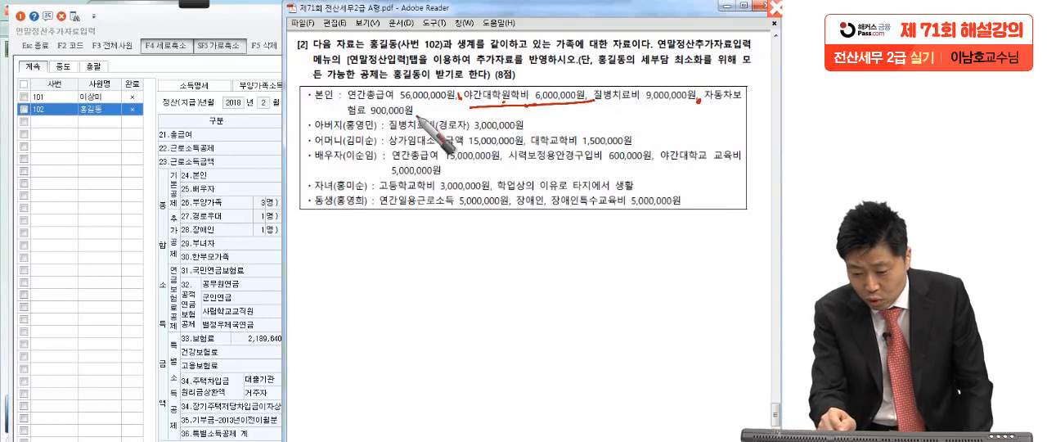
pyautogui.click(416, 114)
pyautogui.moveTo(601, 106); pyautogui.dragTo(766, 105)
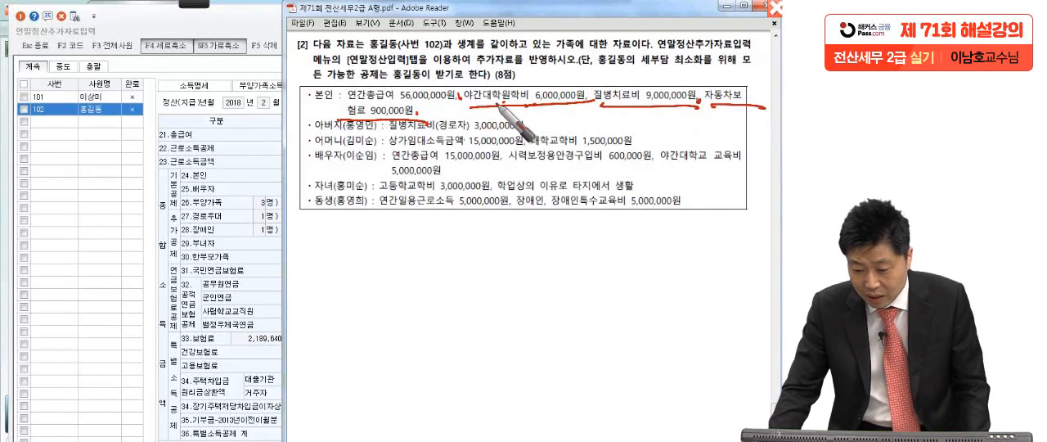
# Enter 6,000,000 as the 본인 지출액 under 62.교육비 for employee 102 and confirm it.
pyautogui.click(276, 263)
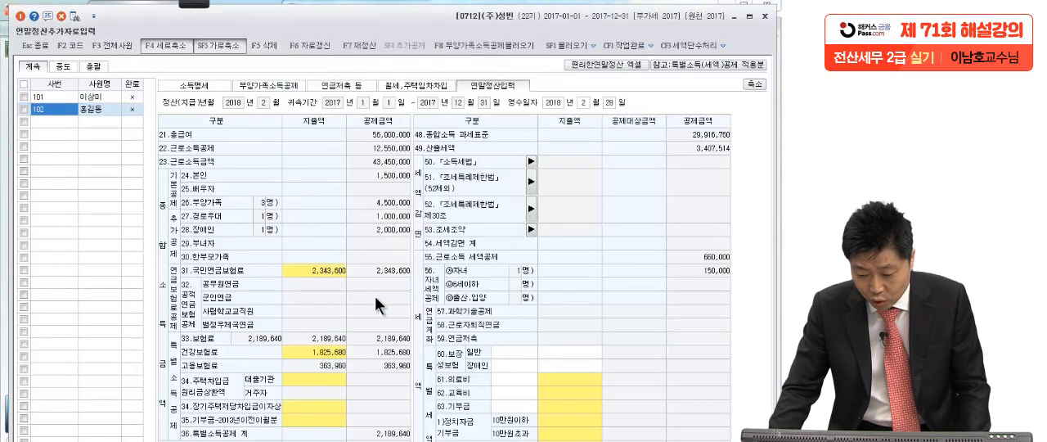
pyautogui.click(550, 393)
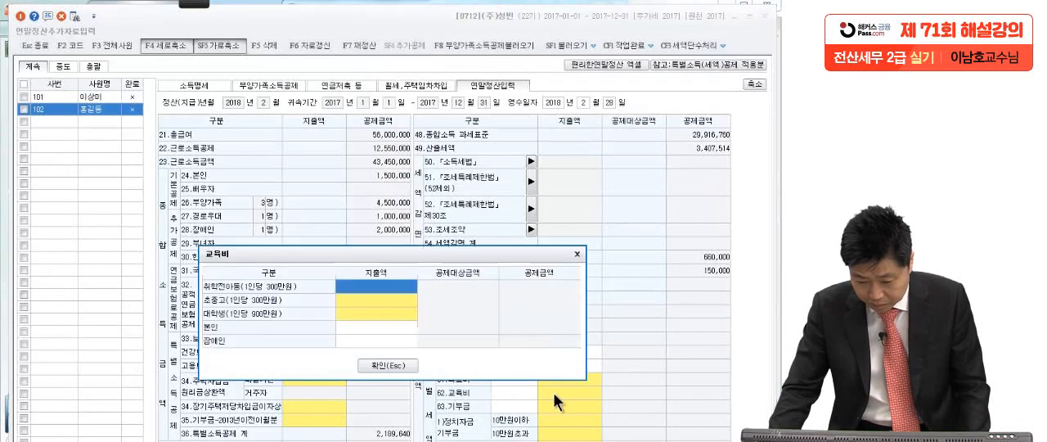
pyautogui.click(371, 326)
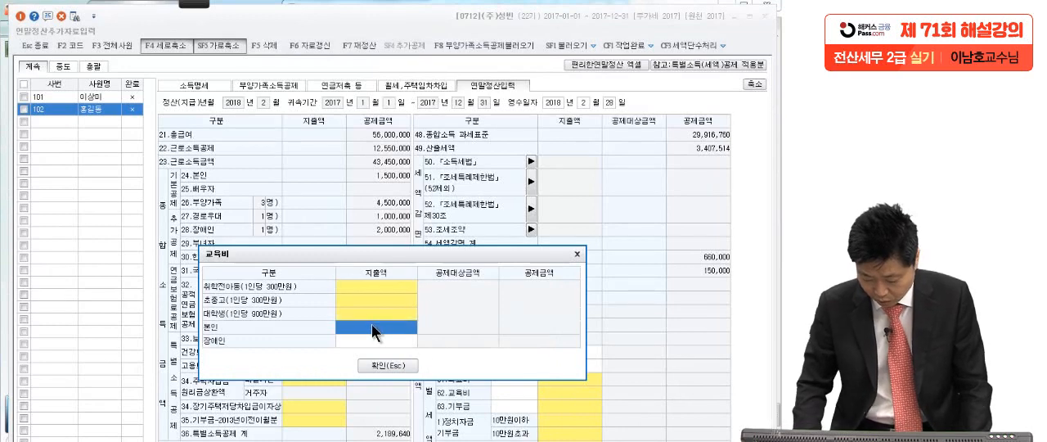
pyautogui.write('6000000')
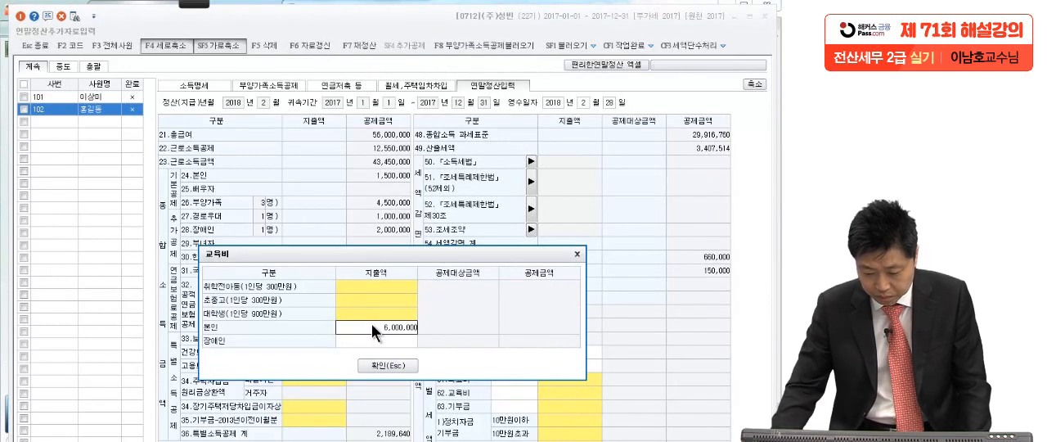
pyautogui.click(390, 365)
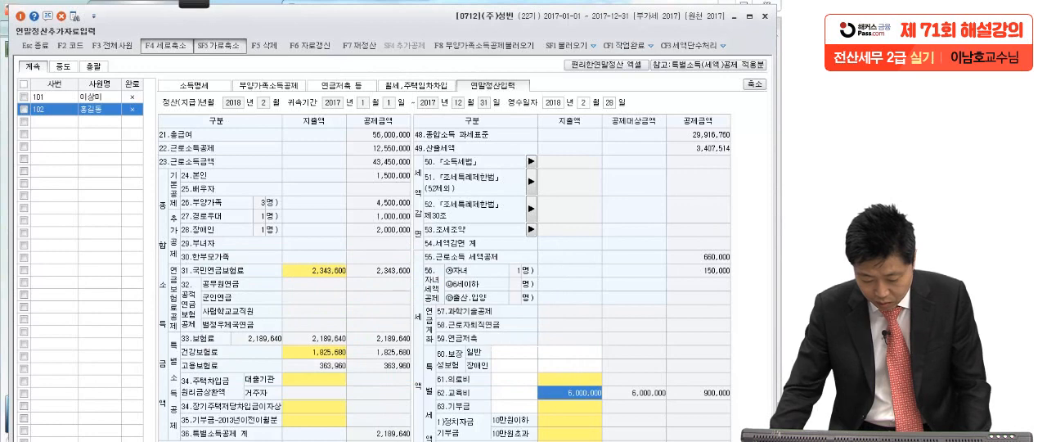
# Check the 질병치료비 in the exam PDF and enter 9,000,000 as the 본인.경로자 지출액 under 61.의료비.
pyautogui.hotkey('alt', 'Tab')
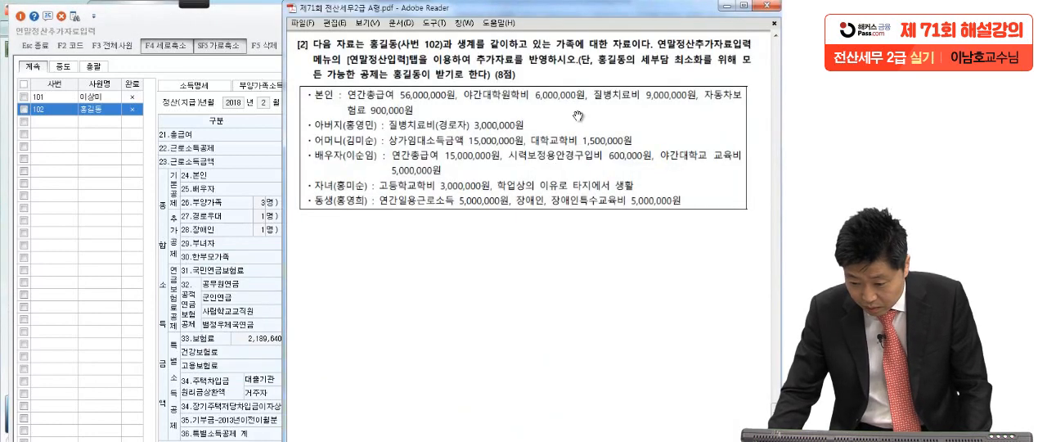
pyautogui.click(237, 309)
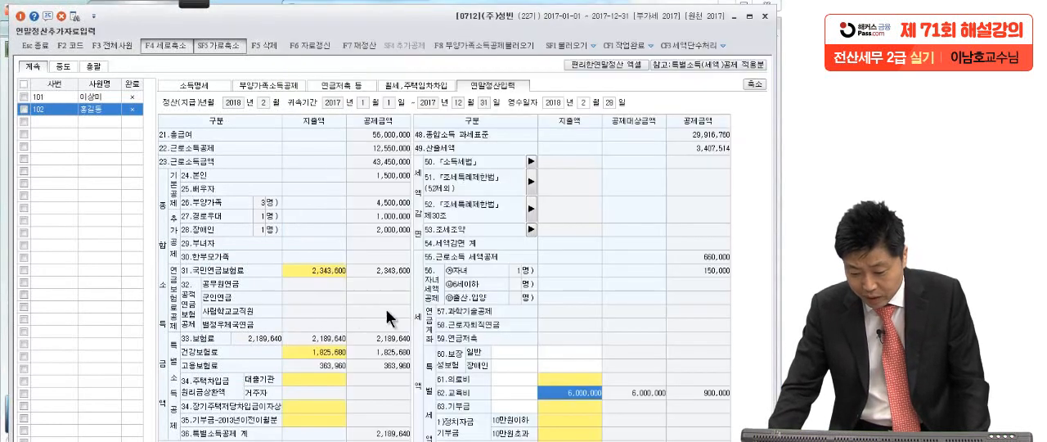
pyautogui.click(554, 377)
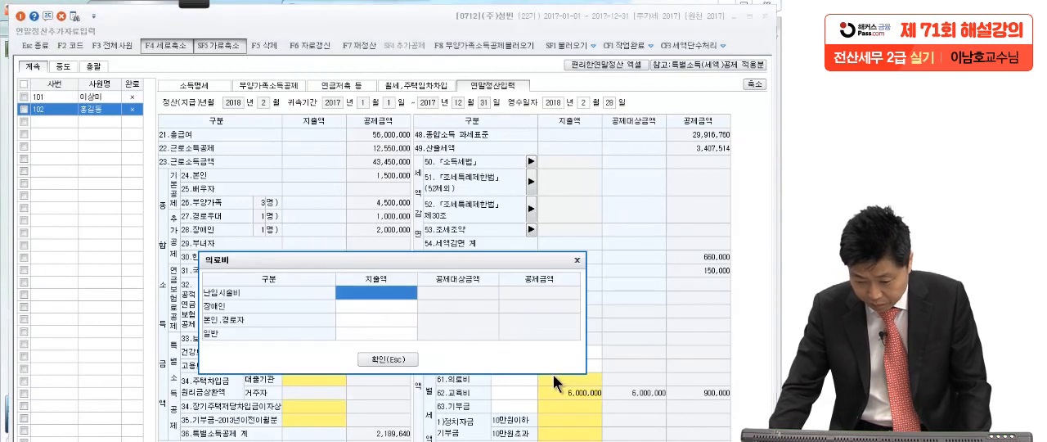
pyautogui.click(381, 322)
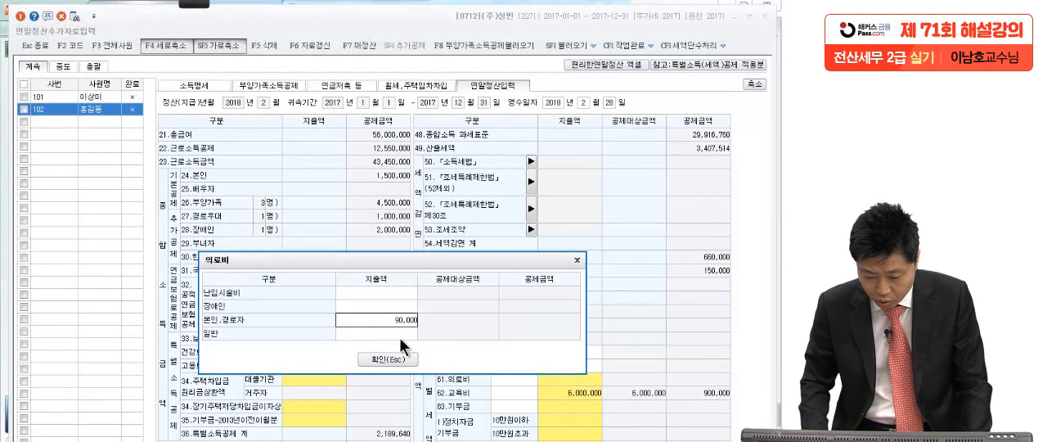
pyautogui.press('Return')
pyautogui.click(386, 358)
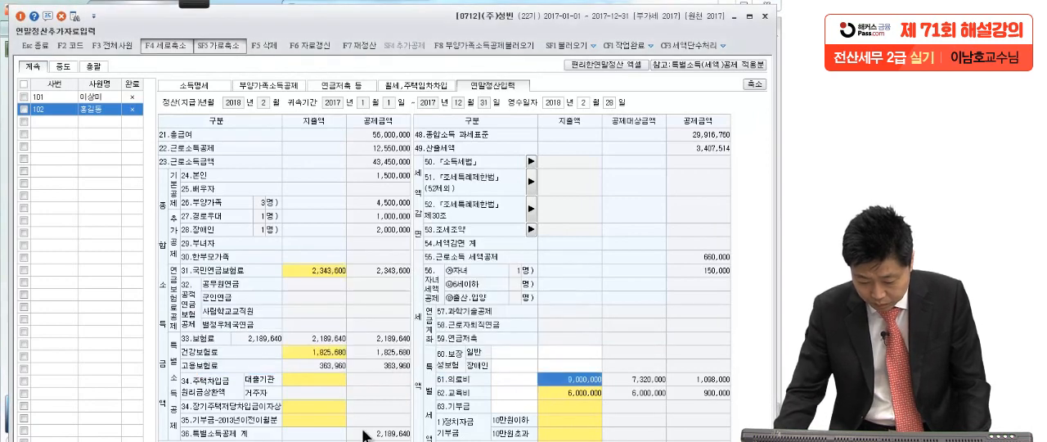
# Check the 본인 자동차보험료 in the exam PDF and enter 900,000 as the 지출액 of 60.보장성보험 일반 for employee 102.
pyautogui.hotkey('alt', 'Tab')
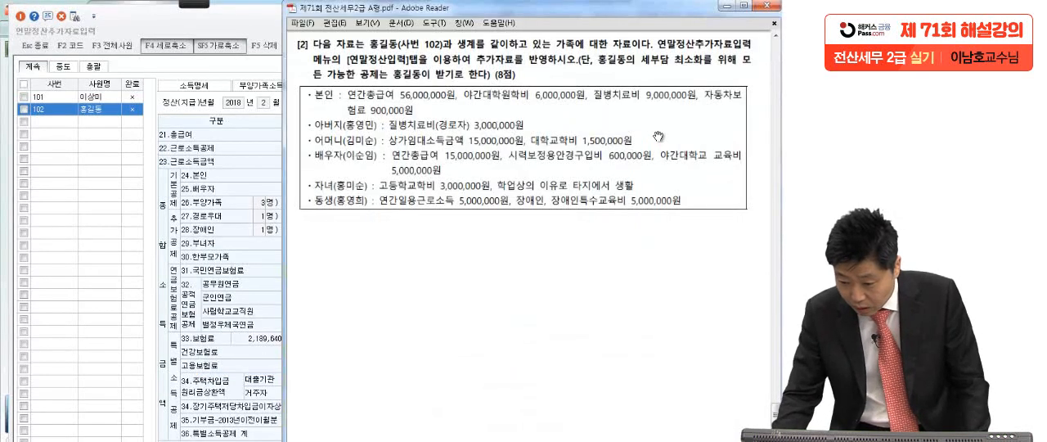
pyautogui.click(241, 231)
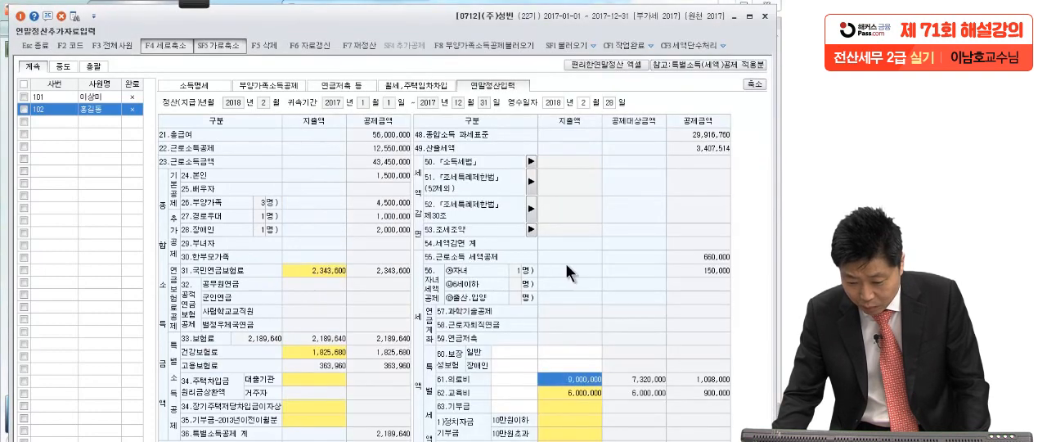
pyautogui.click(575, 350)
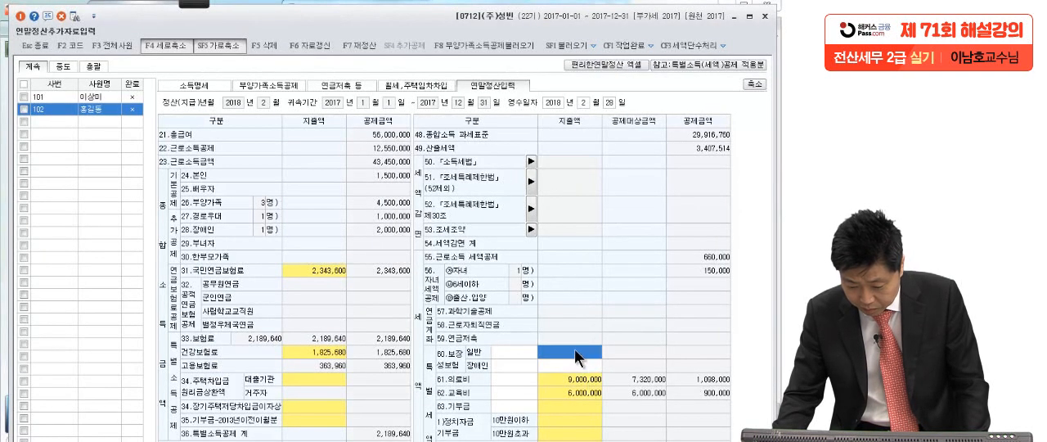
pyautogui.hotkey('alt', 'Tab')
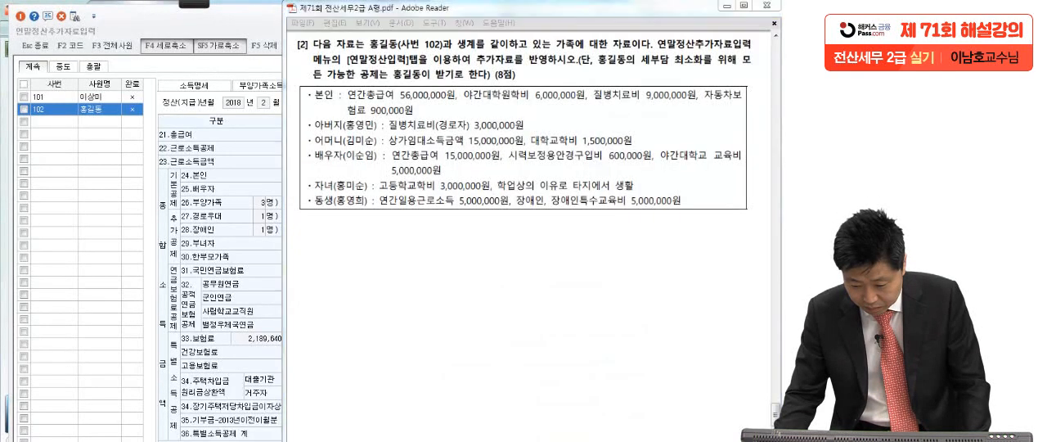
pyautogui.hotkey('alt', 'Tab')
pyautogui.write('900')
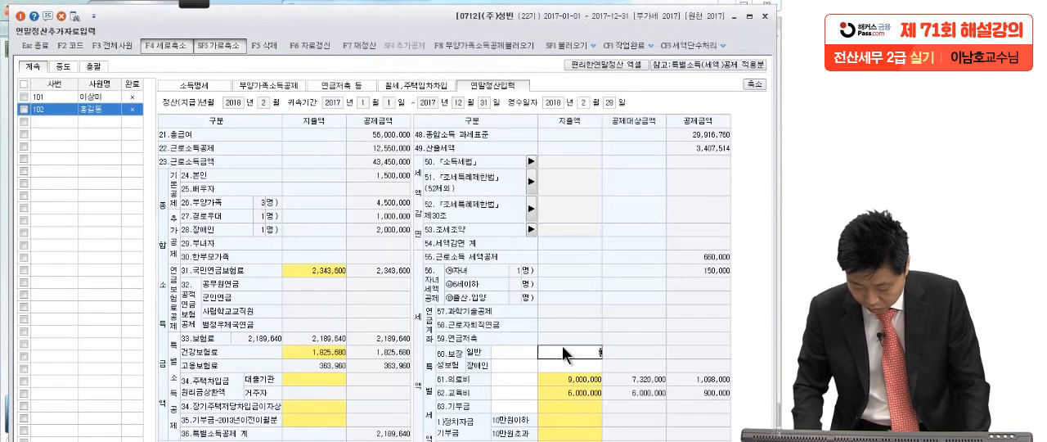
pyautogui.press('Return')
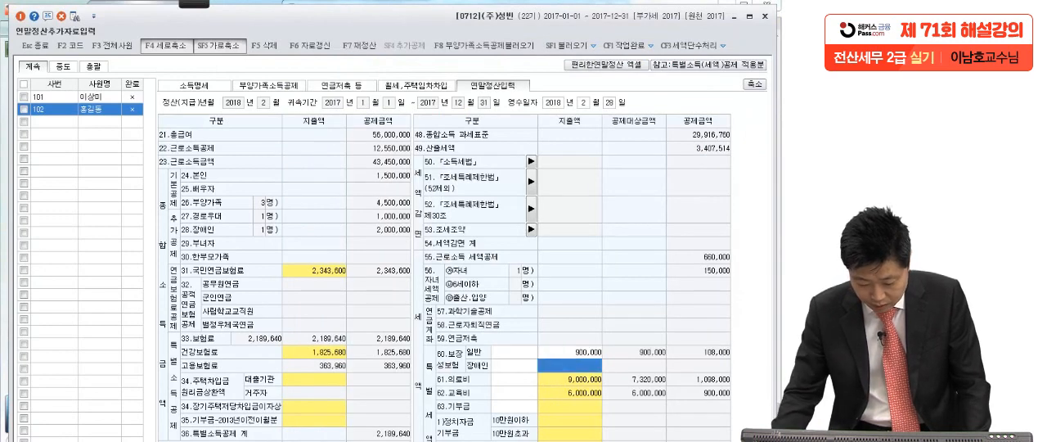
# Check the father's 질병치료비 in the exam PDF, set the 본인.경로자 지출액 under 61.의료비 to 12,000,000 and confirm it.
pyautogui.hotkey('alt', 'Tab')
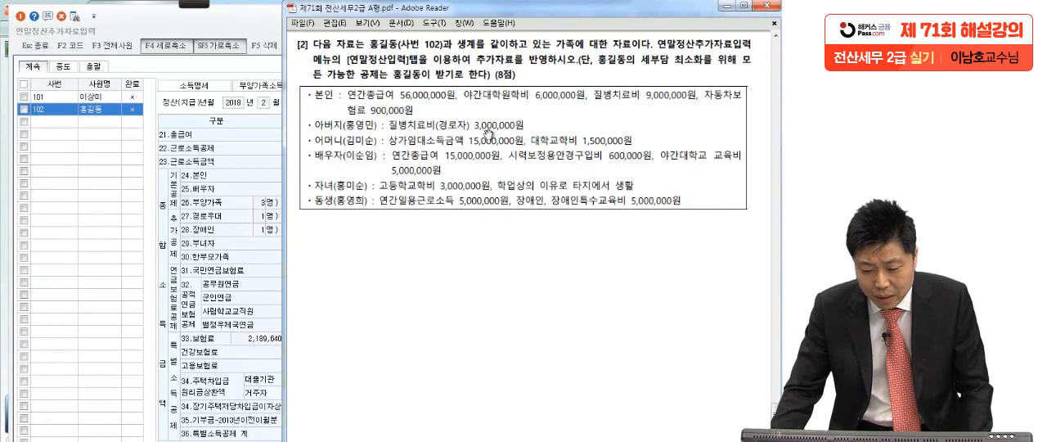
pyautogui.click(262, 319)
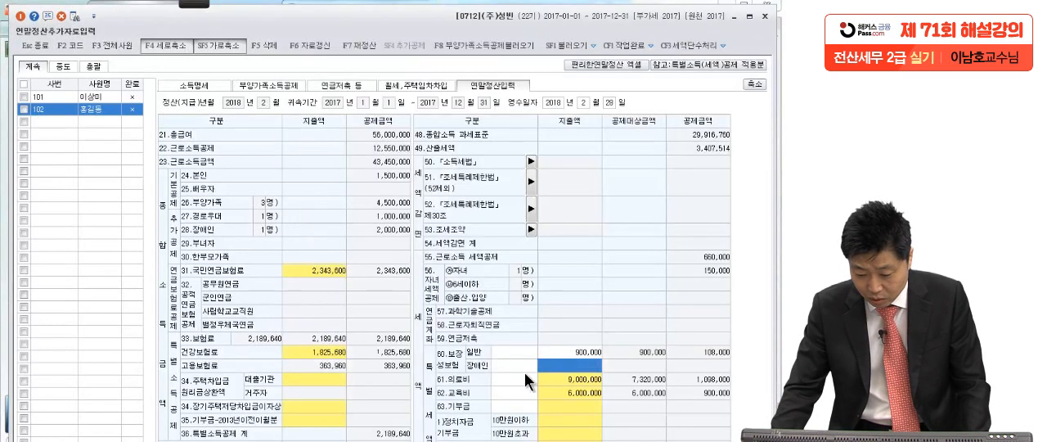
pyautogui.click(558, 379)
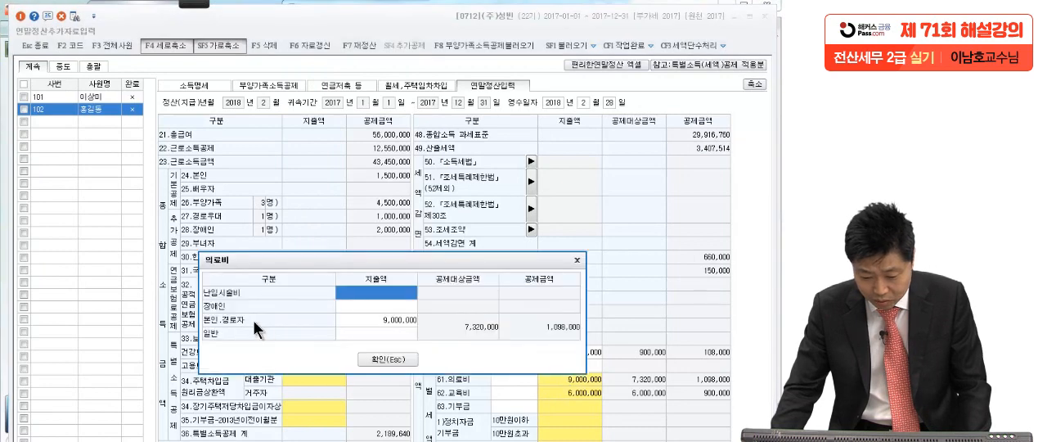
pyautogui.click(367, 318)
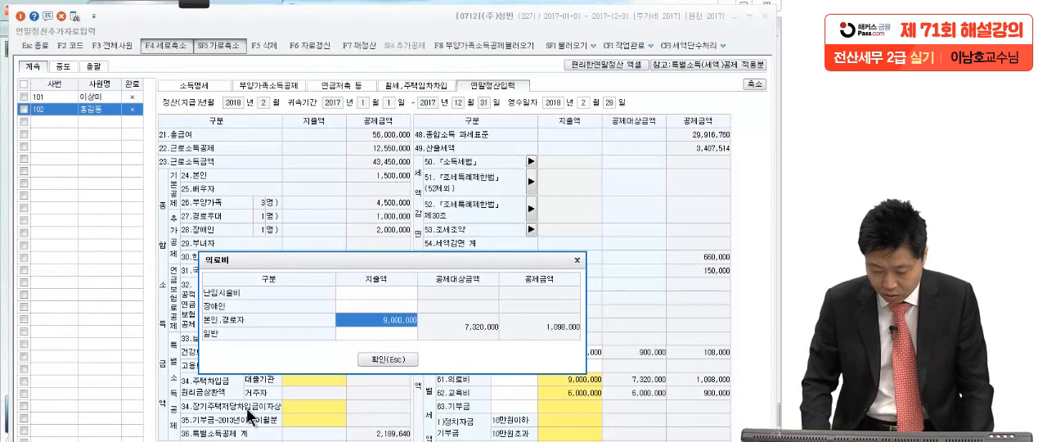
pyautogui.write('12000000')
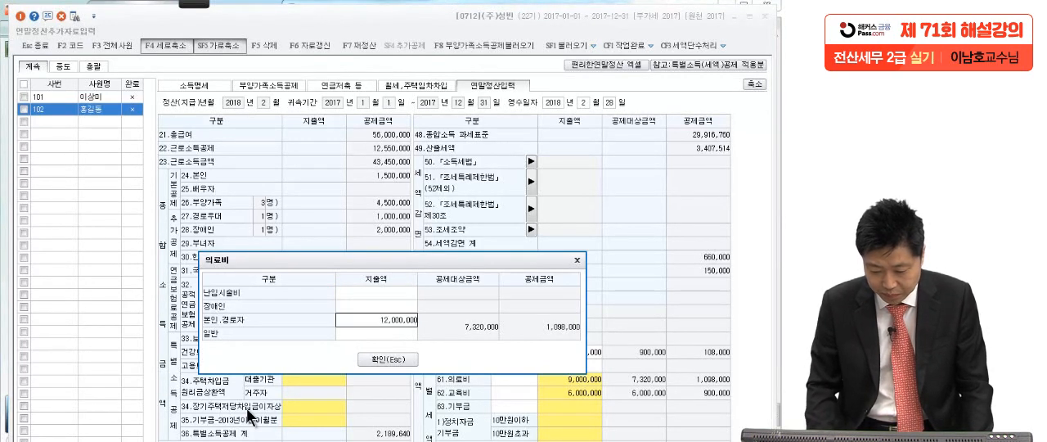
pyautogui.press('Return')
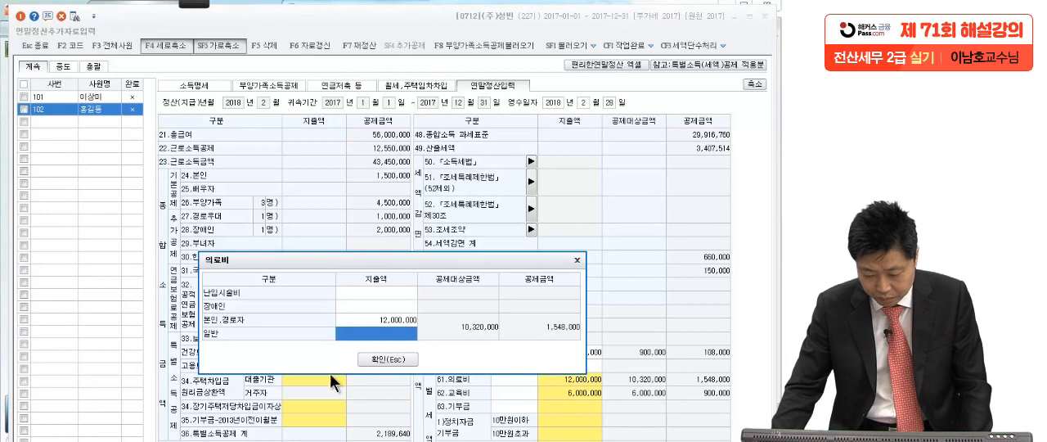
pyautogui.click(388, 357)
# Mark an X beside the mother's 대학교학비 in the exam PDF and underline the spouse's 연간총급여 and 시력보정용안경구입비 amounts.
pyautogui.hotkey('alt', 'Tab')
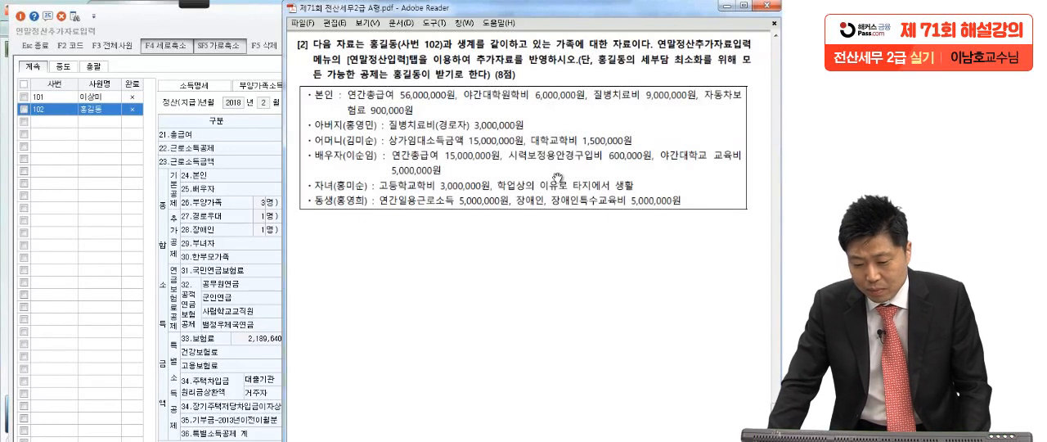
pyautogui.moveTo(187, 3)
pyautogui.click(22, 21)
pyautogui.moveTo(654, 133)
pyautogui.mouseDown()
pyautogui.moveTo(626, 150)
pyautogui.moveTo(657, 149)
pyautogui.mouseUp()
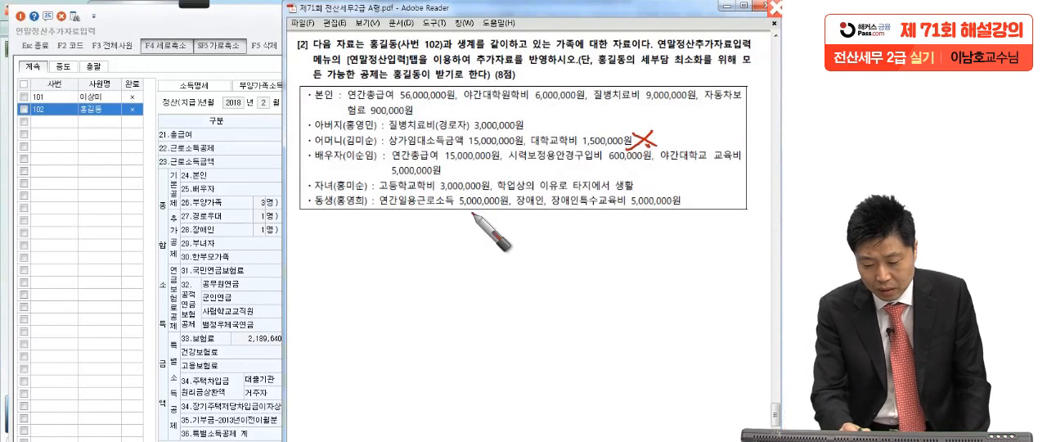
pyautogui.moveTo(317, 167); pyautogui.dragTo(369, 170)
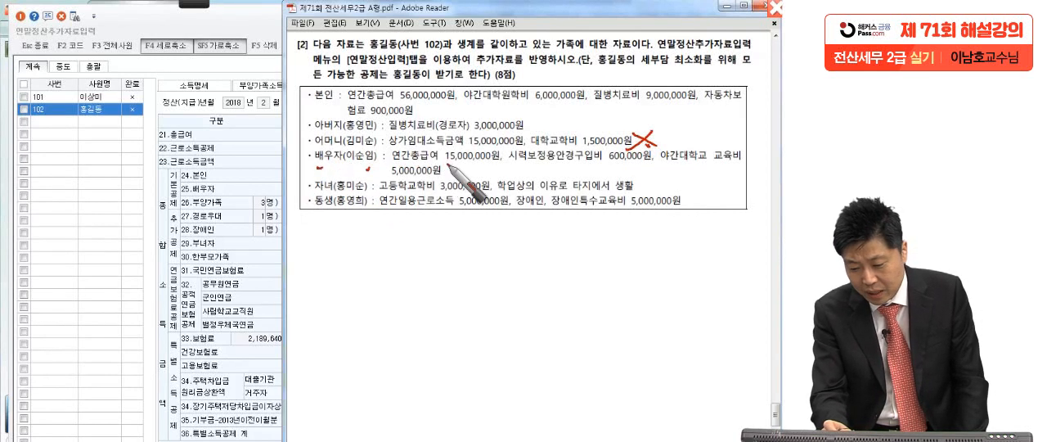
pyautogui.moveTo(448, 165); pyautogui.dragTo(500, 162)
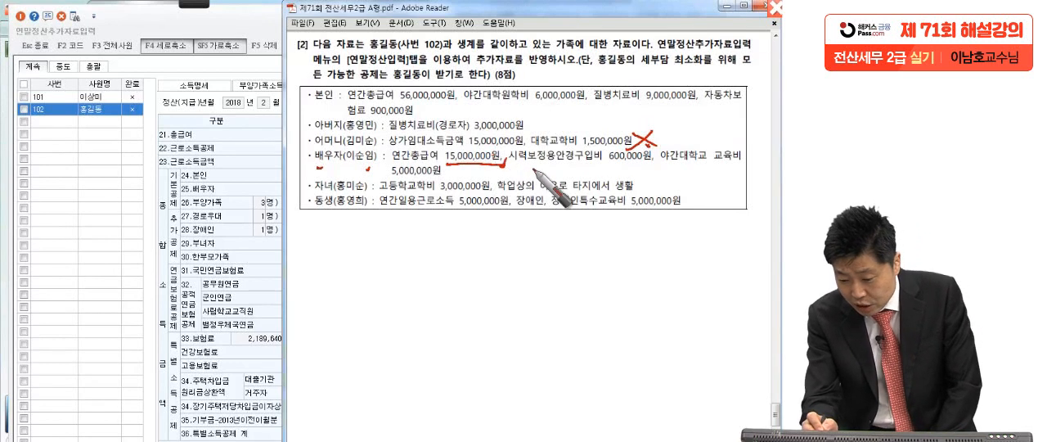
pyautogui.moveTo(524, 160); pyautogui.dragTo(607, 166)
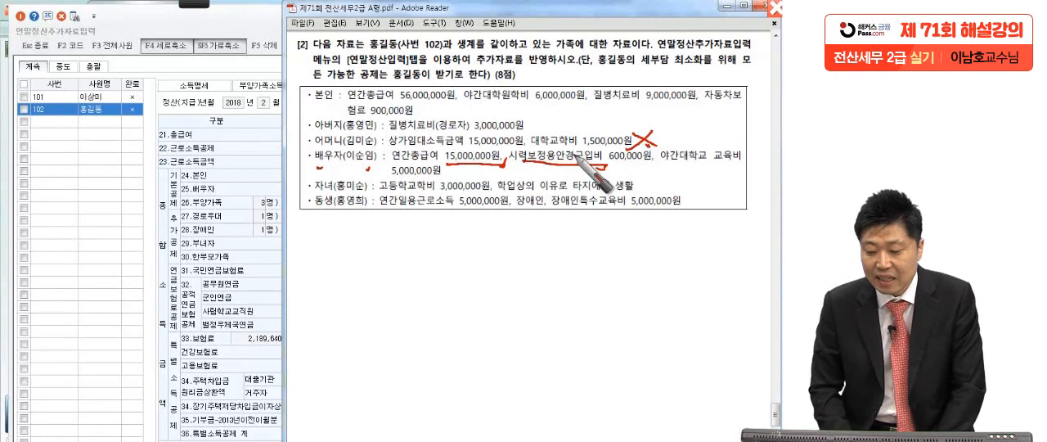
pyautogui.moveTo(607, 162); pyautogui.dragTo(657, 161)
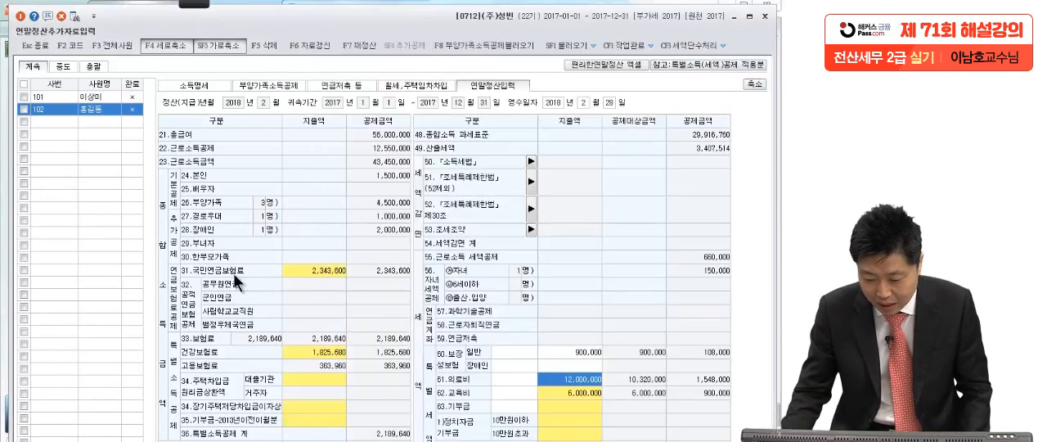
# Enter 500,000 as the 일반 지출액 under 61.의료비 for employee 102 and confirm it.
pyautogui.click(239, 283)
pyautogui.click(579, 380)
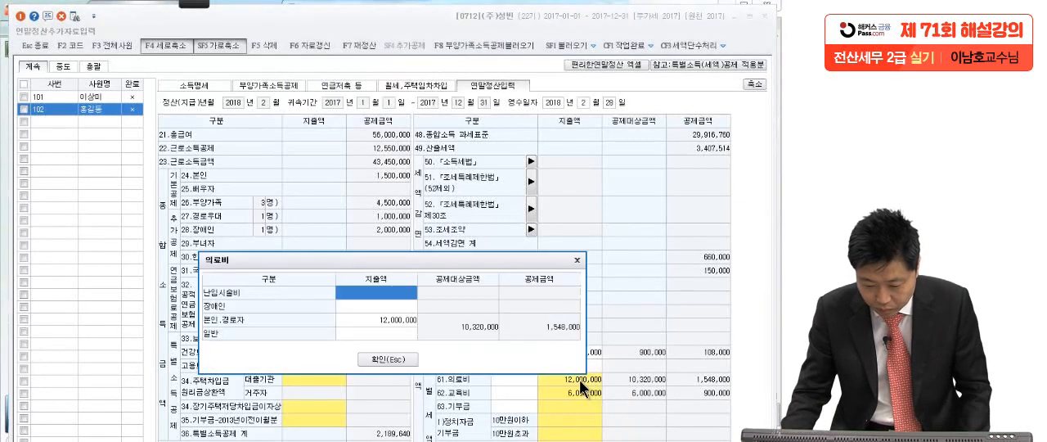
pyautogui.click(352, 332)
pyautogui.write('5000000')
pyautogui.press('Return')
pyautogui.click(387, 367)
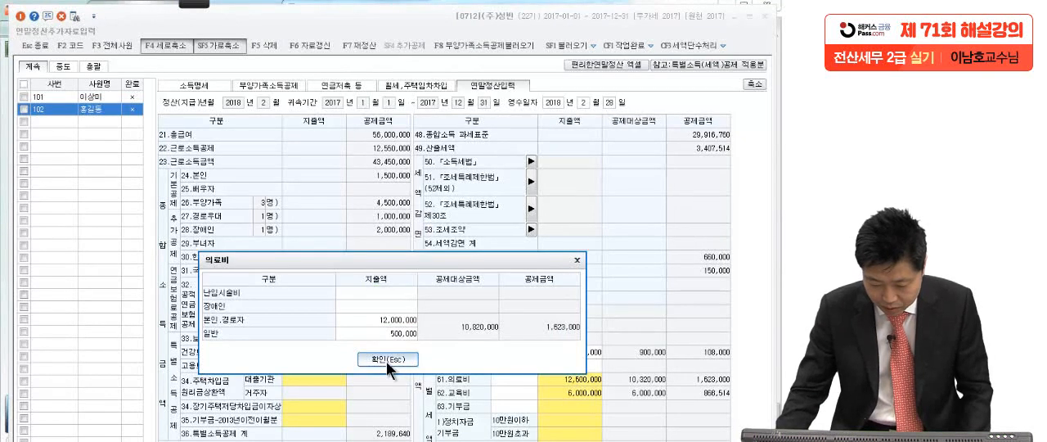
# Underline the spouse's 연간총급여 in the exam PDF and mark an X beside the spouse's 야간대학교 교육비.
pyautogui.hotkey('alt', 'Tab')
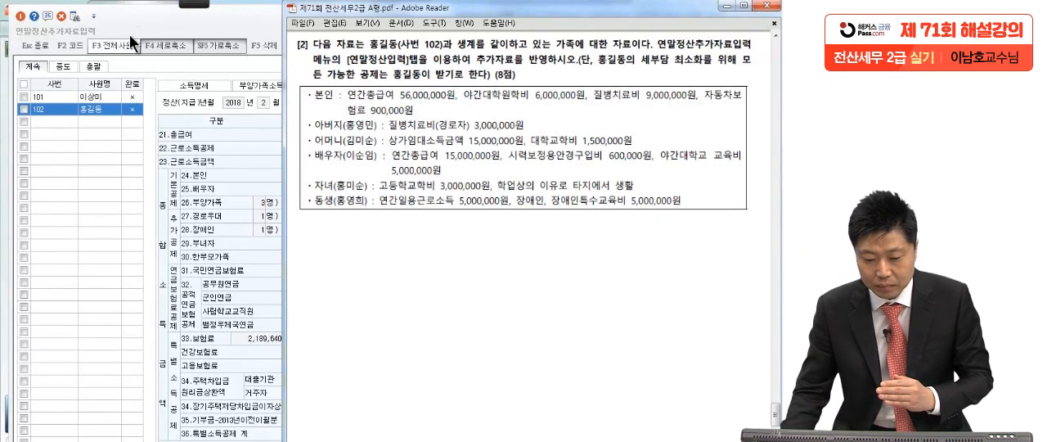
pyautogui.click(45, 18)
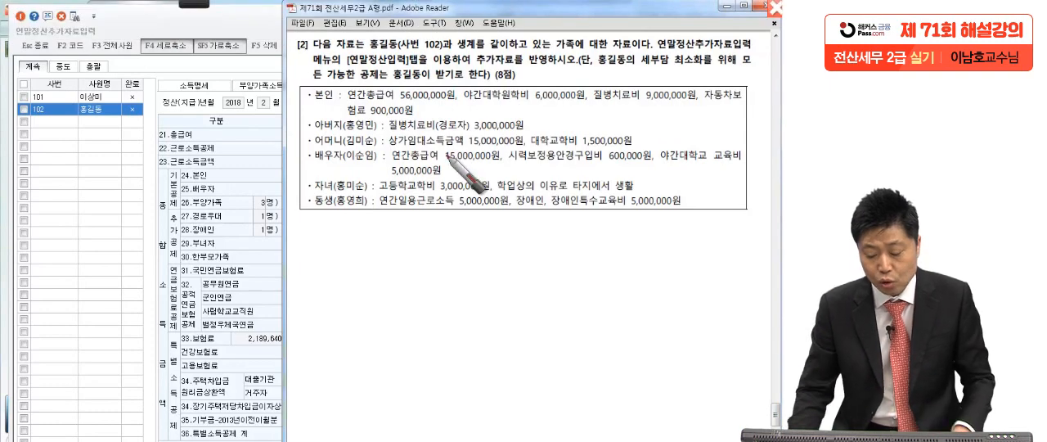
pyautogui.moveTo(381, 162); pyautogui.dragTo(503, 156)
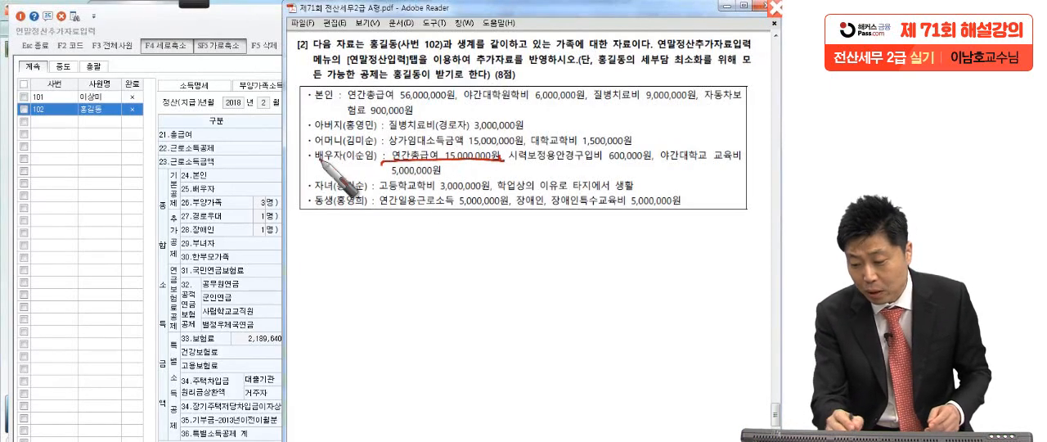
pyautogui.moveTo(457, 174); pyautogui.dragTo(465, 174)
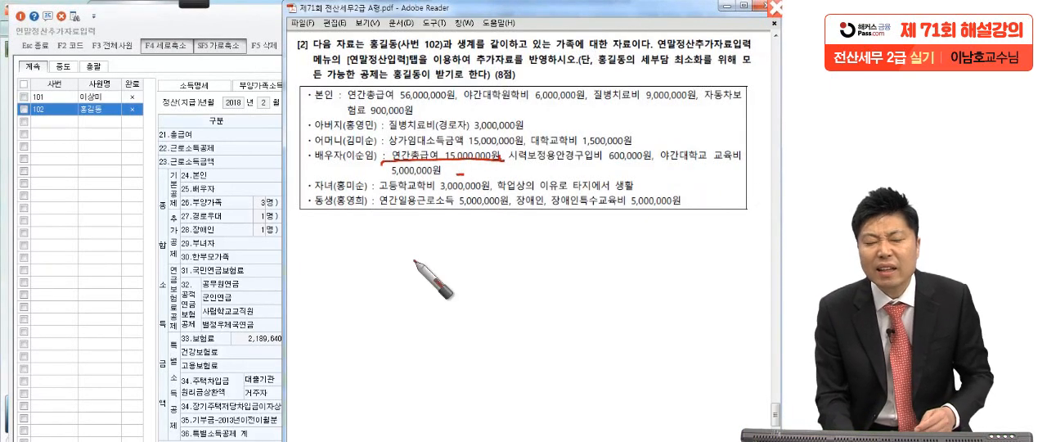
pyautogui.moveTo(490, 167); pyautogui.dragTo(460, 185)
pyautogui.moveTo(468, 167); pyautogui.dragTo(494, 187)
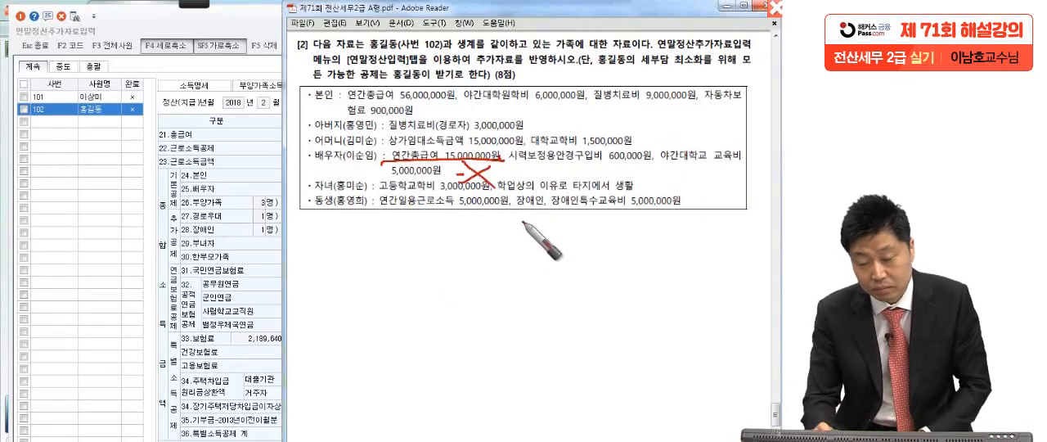
# Underline the child's 고등학교학비 and the note about living away for studies in the exam PDF, and clear the pen marks.
pyautogui.moveTo(333, 196); pyautogui.dragTo(631, 190)
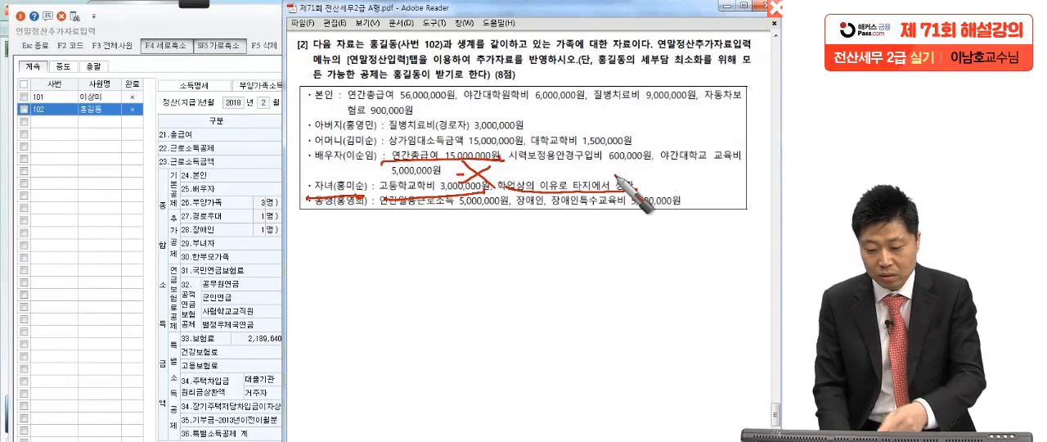
pyautogui.moveTo(369, 192); pyautogui.dragTo(319, 189)
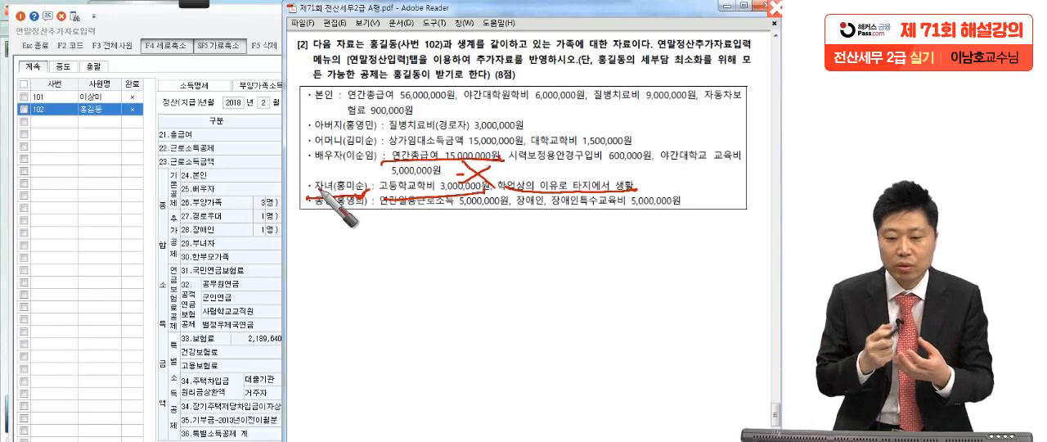
pyautogui.moveTo(330, 197); pyautogui.dragTo(409, 200)
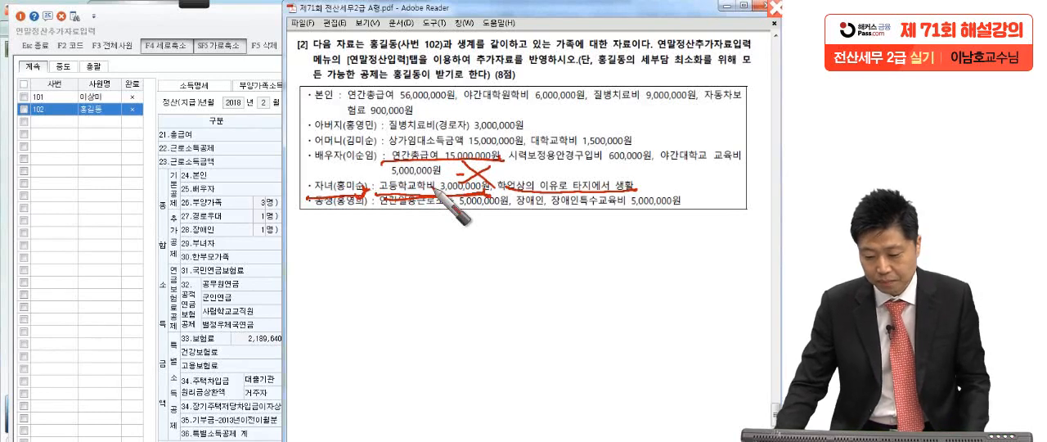
pyautogui.press('Escape')
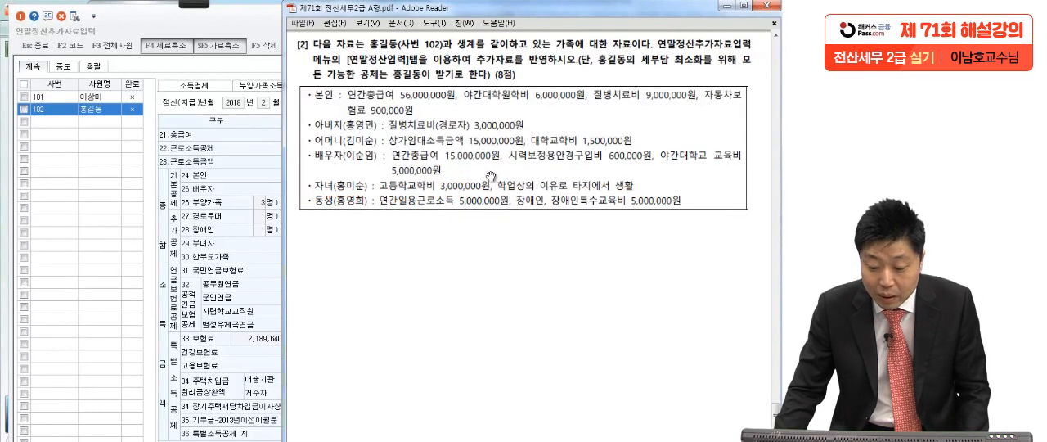
# Enter 3,000,000 as the 초중고 지출금액 under 62.교육비 for employee 102 and confirm it.
pyautogui.click(233, 288)
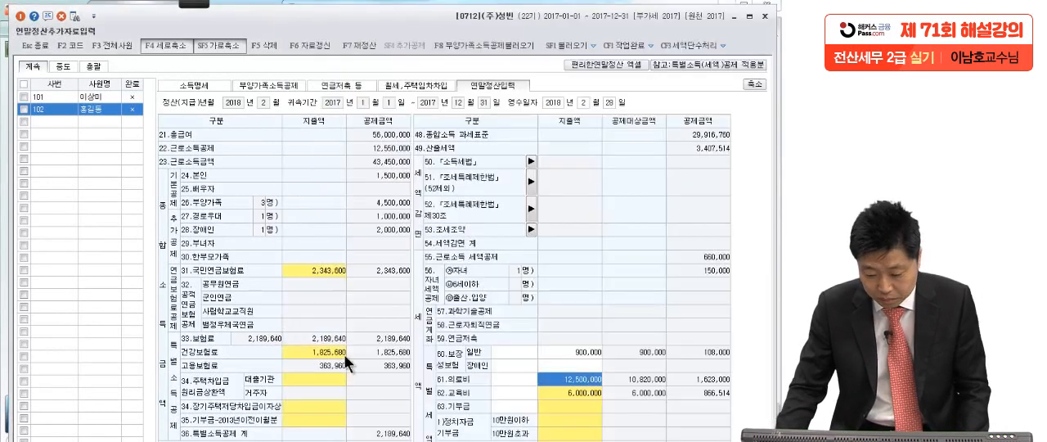
pyautogui.click(556, 394)
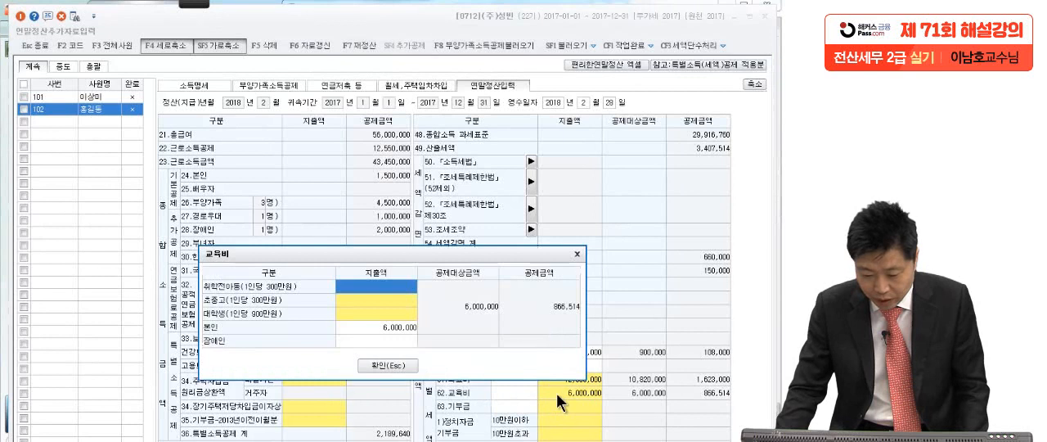
pyautogui.click(389, 296)
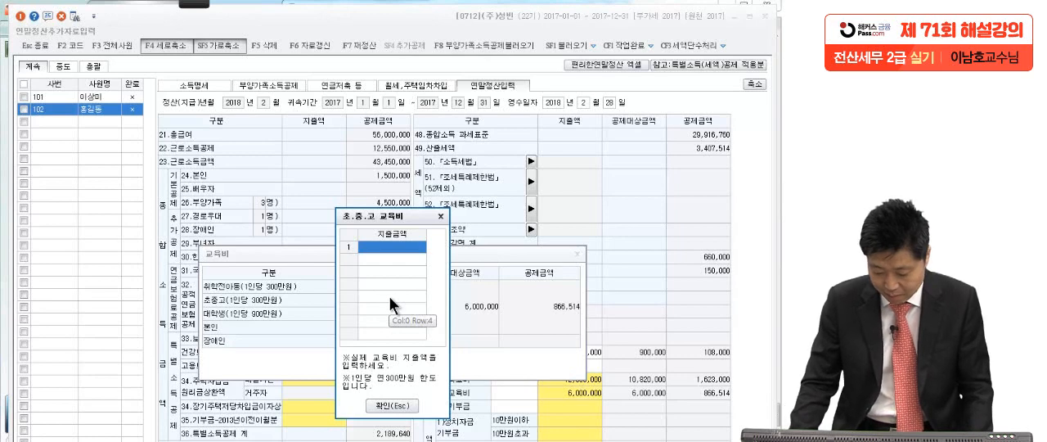
pyautogui.write('3,000,000')
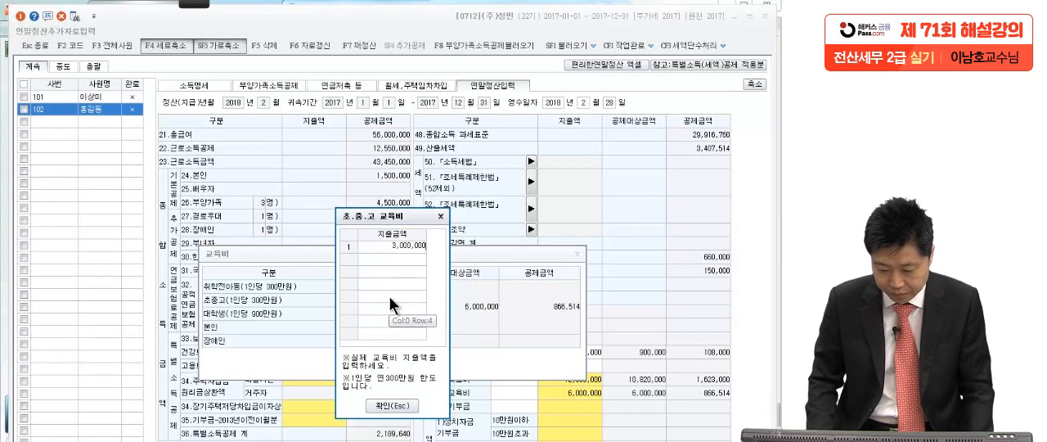
pyautogui.press('Return')
pyautogui.click(409, 407)
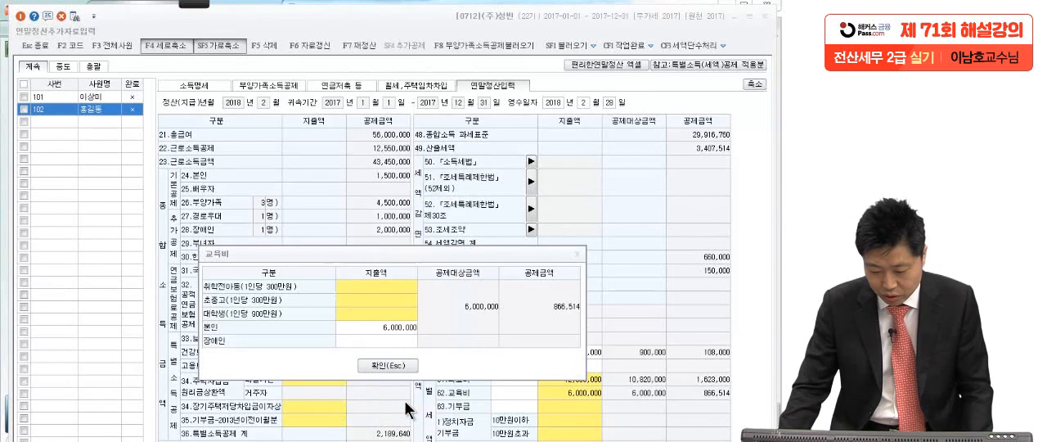
pyautogui.click(386, 367)
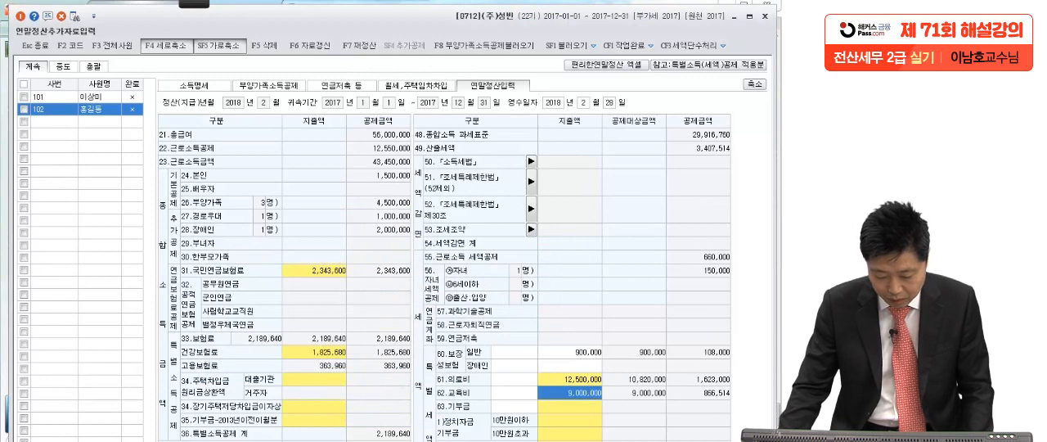
# Underline the sibling's 연간일용근로소득 in the exam PDF, mark the sibling's label, and circle 장애인.
pyautogui.hotkey('alt', 'Tab')
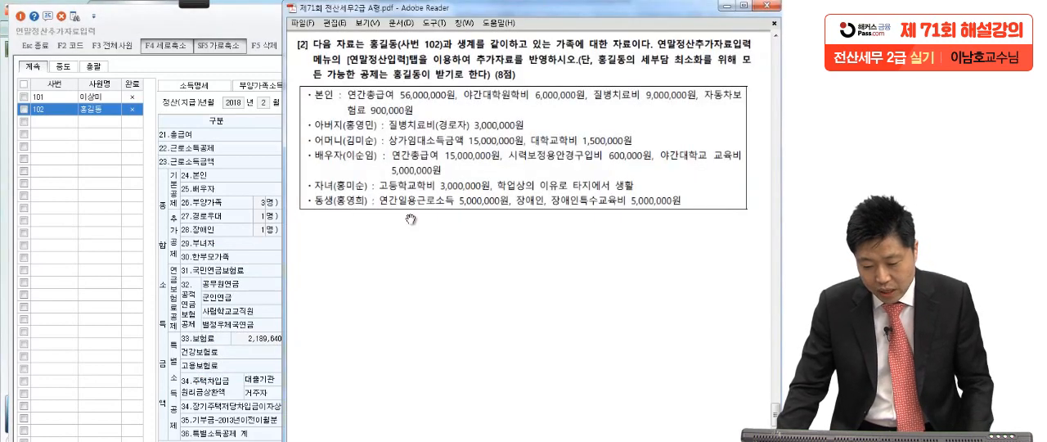
pyautogui.moveTo(194, 4)
pyautogui.click(18, 18)
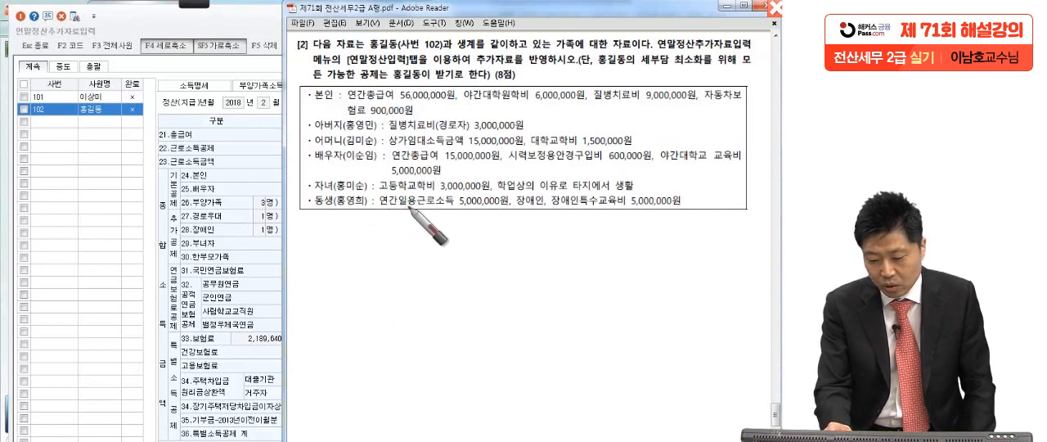
pyautogui.moveTo(514, 206); pyautogui.dragTo(374, 209)
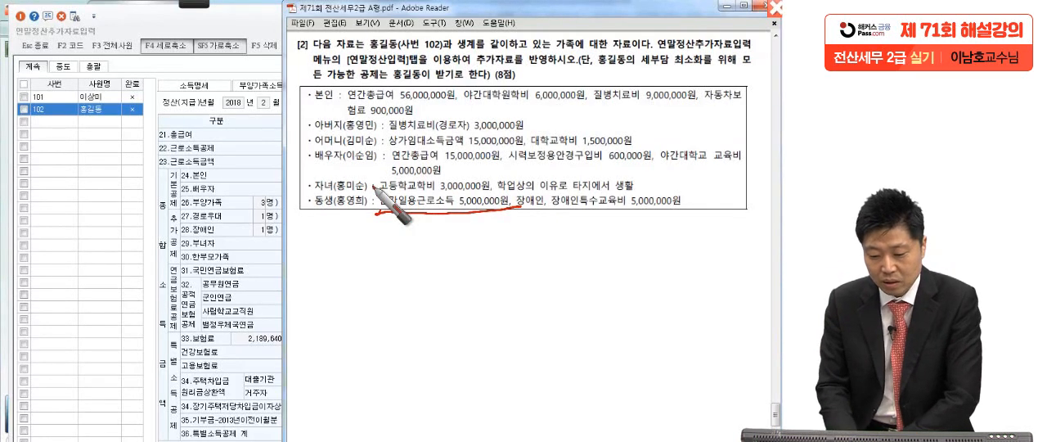
pyautogui.moveTo(374, 206)
pyautogui.mouseDown()
pyautogui.moveTo(360, 216)
pyautogui.moveTo(370, 209)
pyautogui.mouseUp()
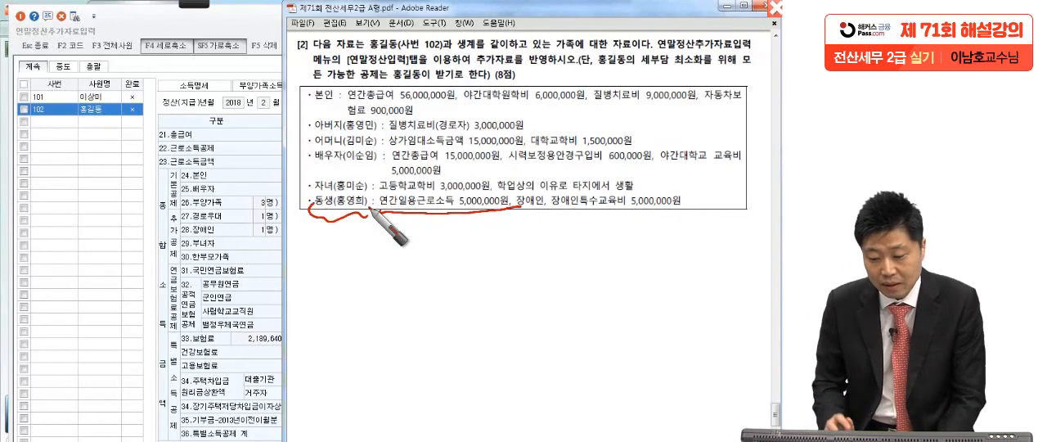
pyautogui.moveTo(531, 201)
pyautogui.mouseDown()
pyautogui.moveTo(519, 211)
pyautogui.moveTo(525, 243)
pyautogui.mouseUp()
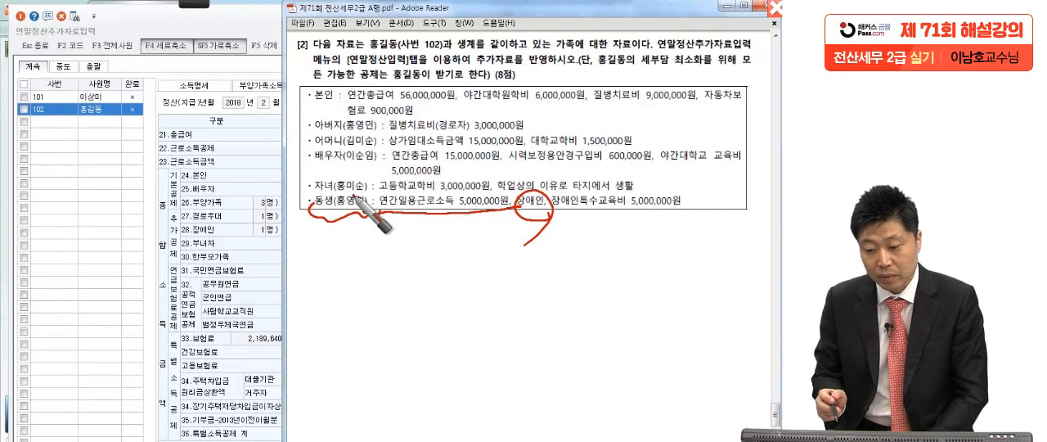
# Mark the shared-livelihood wording and the sibling's label and 장애인특수교육비 in the exam PDF, and clear the pen marks.
pyautogui.moveTo(453, 43)
pyautogui.mouseDown()
pyautogui.moveTo(512, 46)
pyautogui.moveTo(529, 63)
pyautogui.mouseUp()
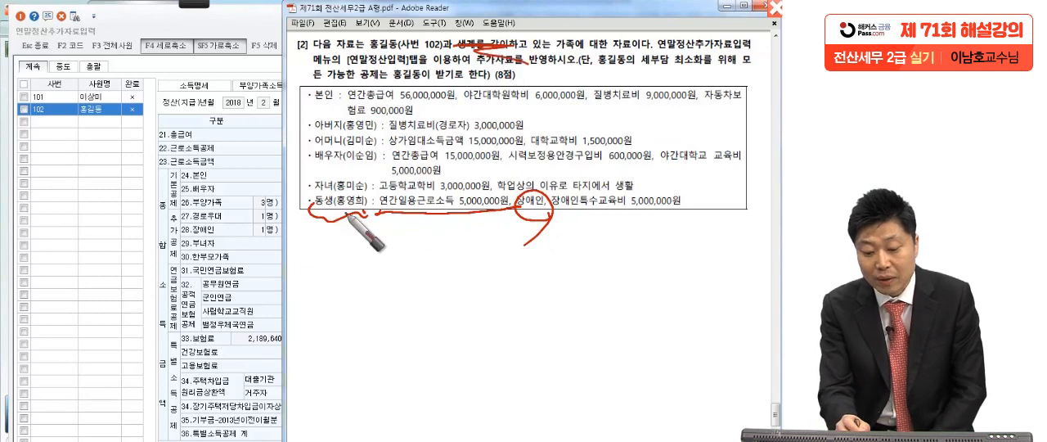
pyautogui.moveTo(301, 212); pyautogui.dragTo(331, 230)
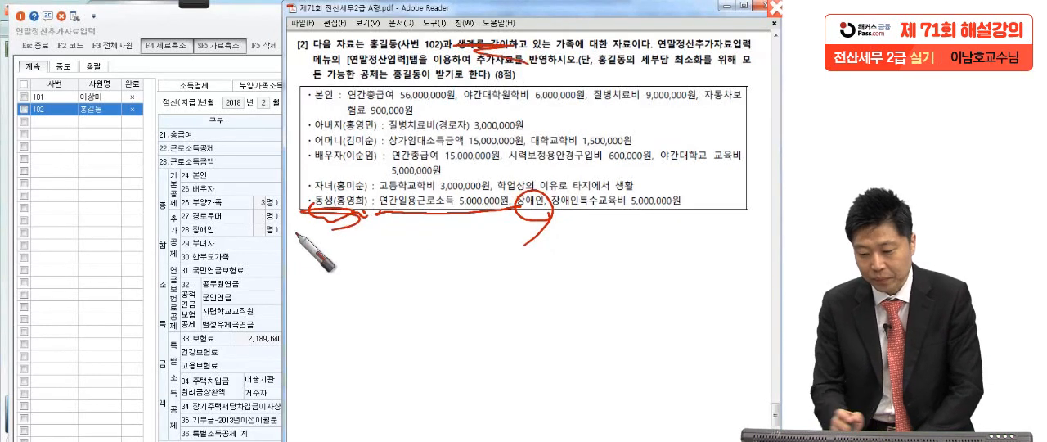
pyautogui.moveTo(560, 219); pyautogui.dragTo(696, 217)
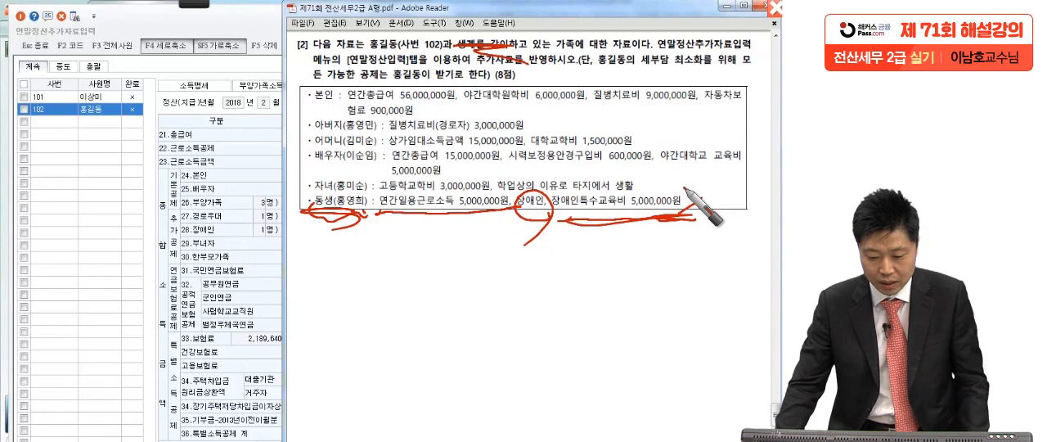
pyautogui.press('Escape')
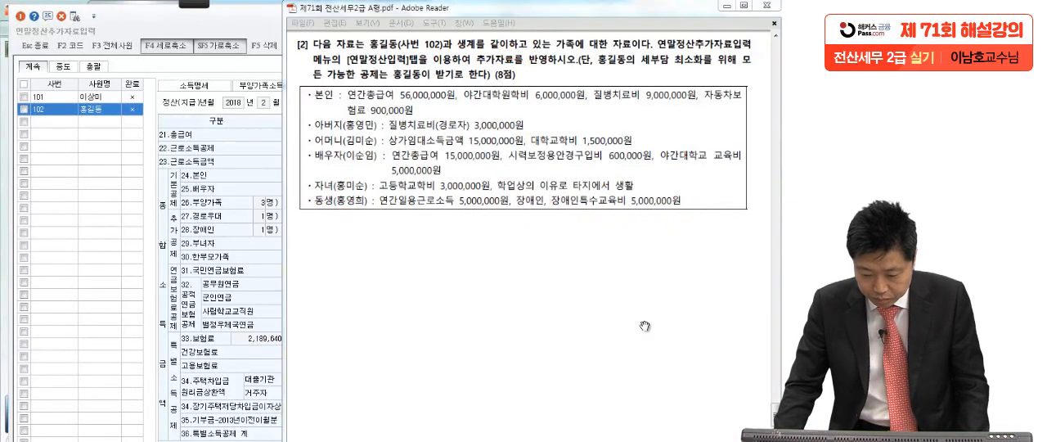
# Back in KcLep, enter 5,000,000 as the 장애인 지출액 under 62.교육비 for employee 102 and confirm it.
pyautogui.click(215, 351)
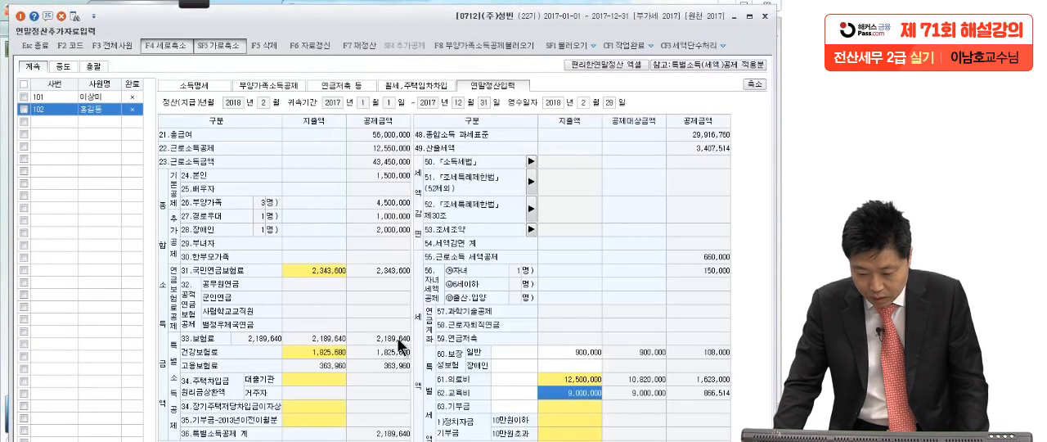
pyautogui.click(578, 389)
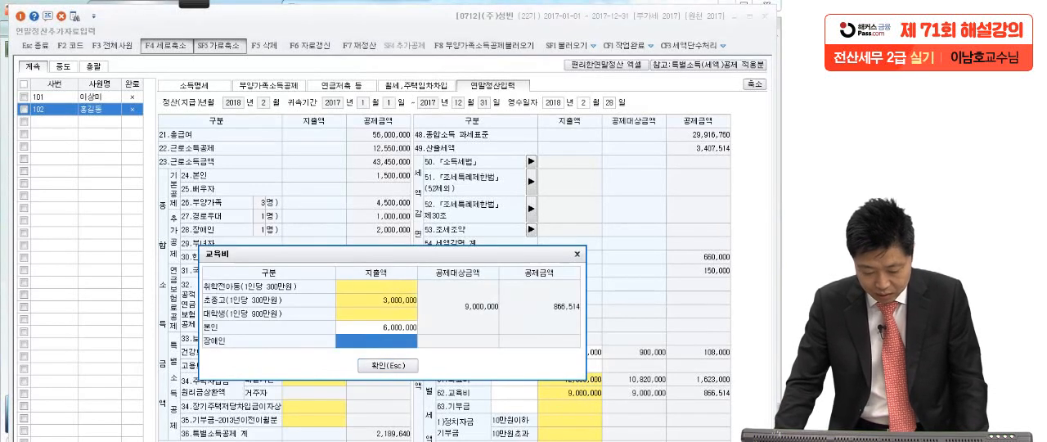
pyautogui.hotkey('alt', 'Tab')
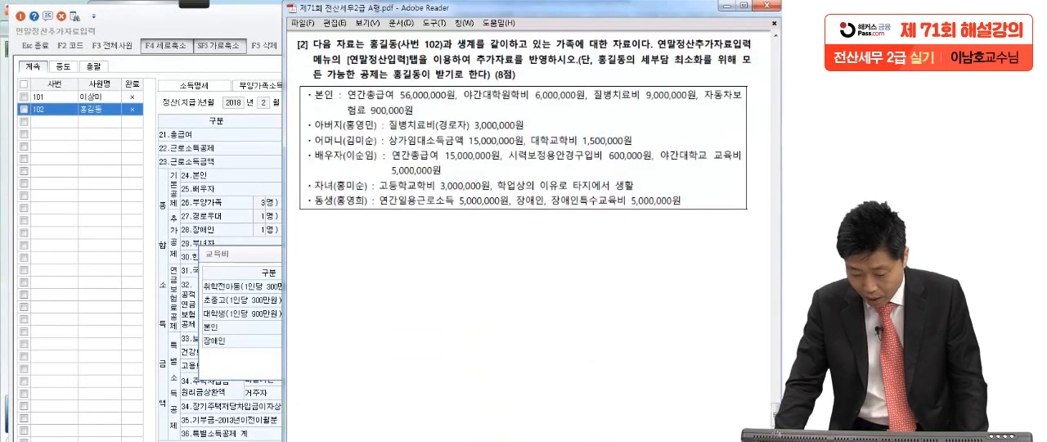
pyautogui.hotkey('alt', 'Tab')
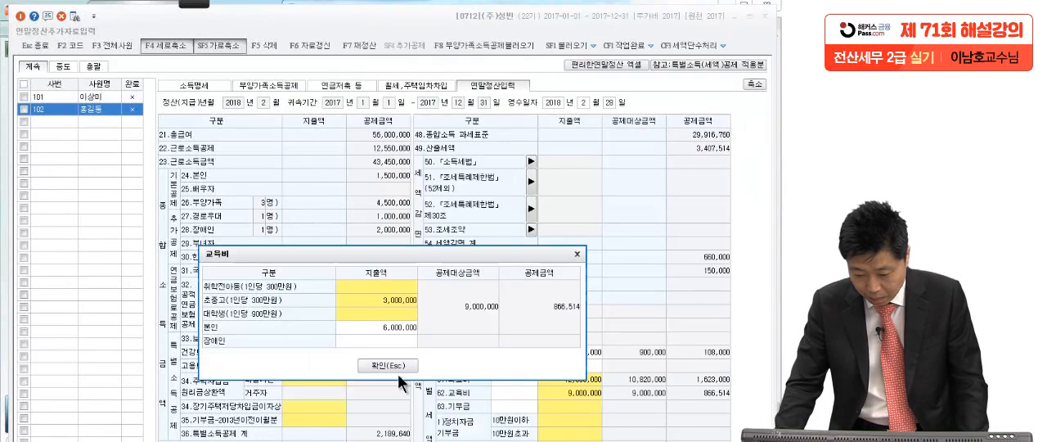
pyautogui.click(383, 336)
pyautogui.write('5')
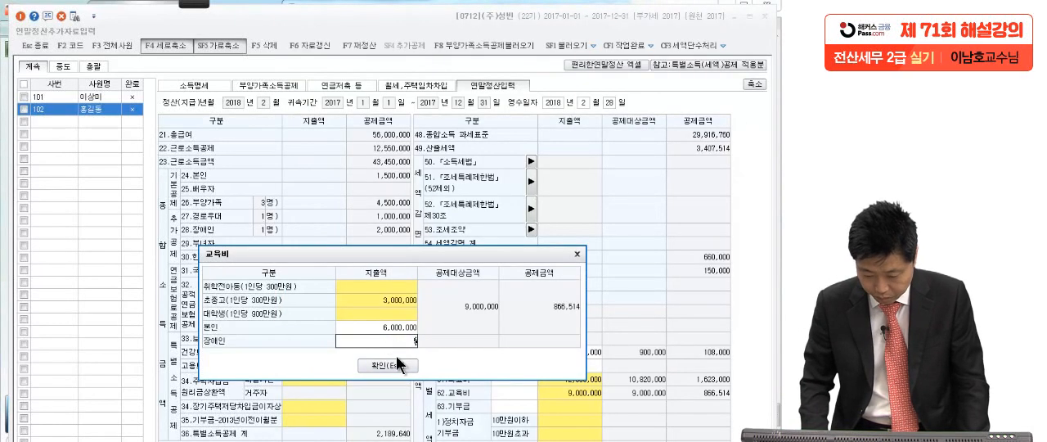
pyautogui.write(',000,000')
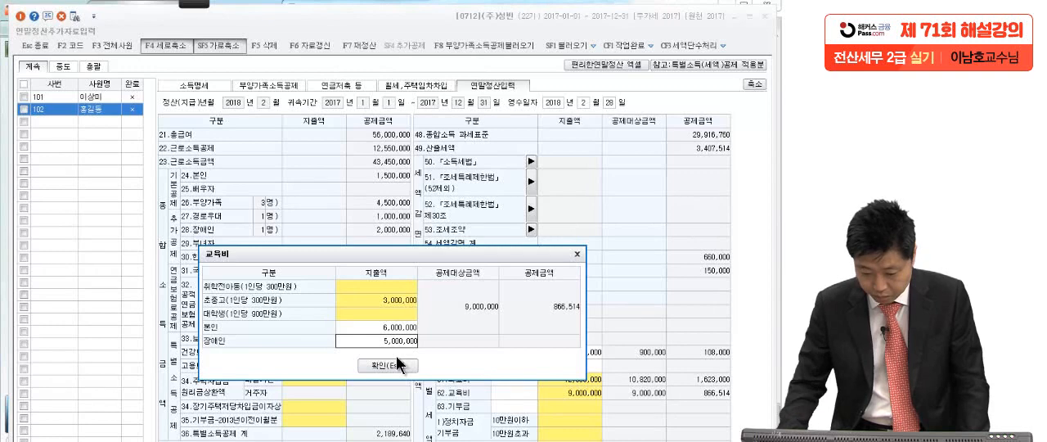
pyautogui.click(398, 365)
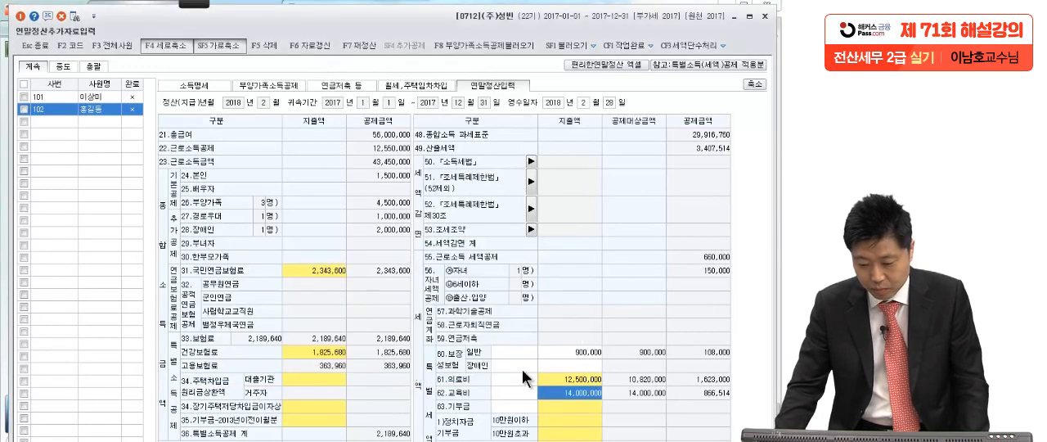
# Review the remaining deduction items below 62.교육비 on employee 102's 연말정산입력 form.
pyautogui.click(422, 440)
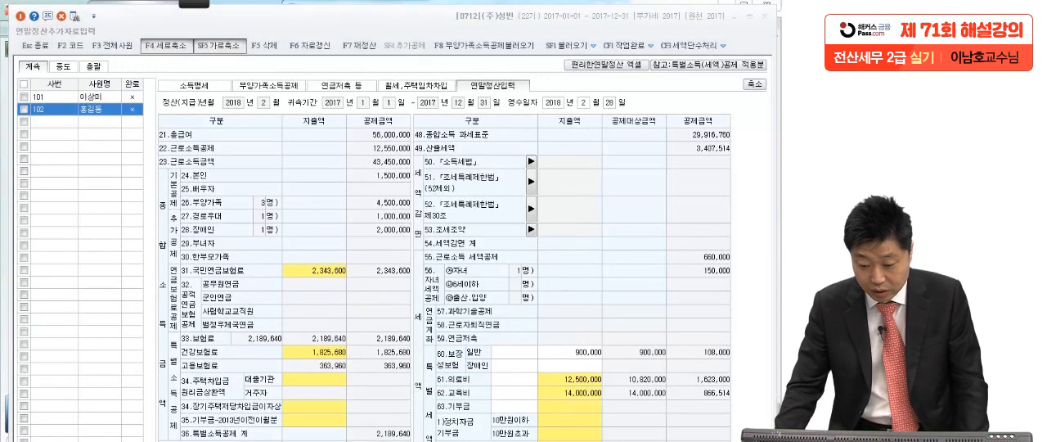
pyautogui.click(253, 323)
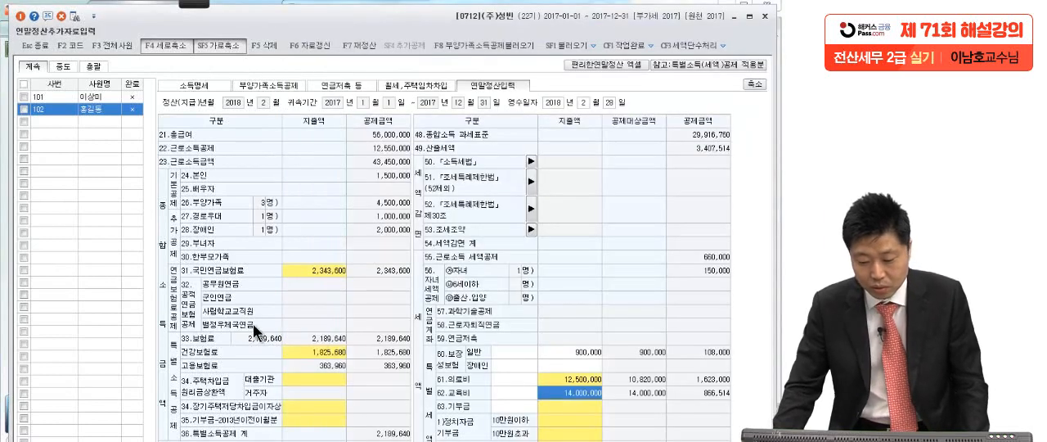
pyautogui.scroll(-3, 575, 337)
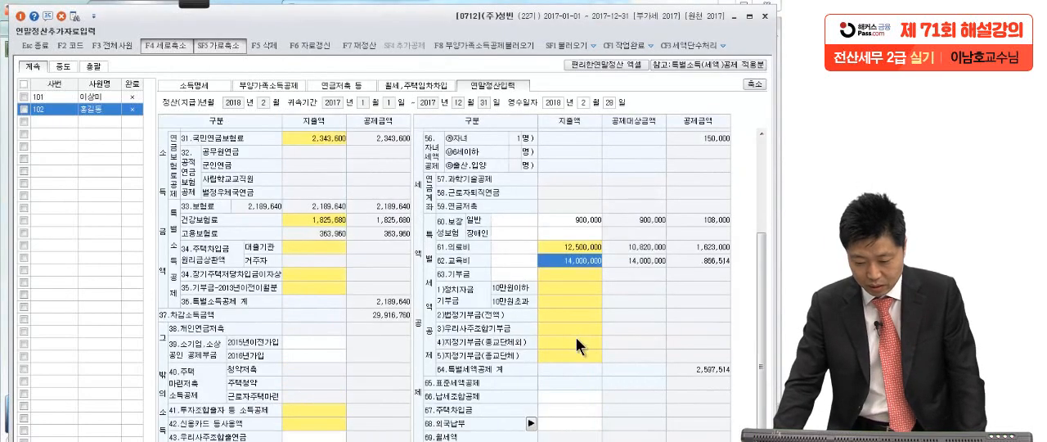